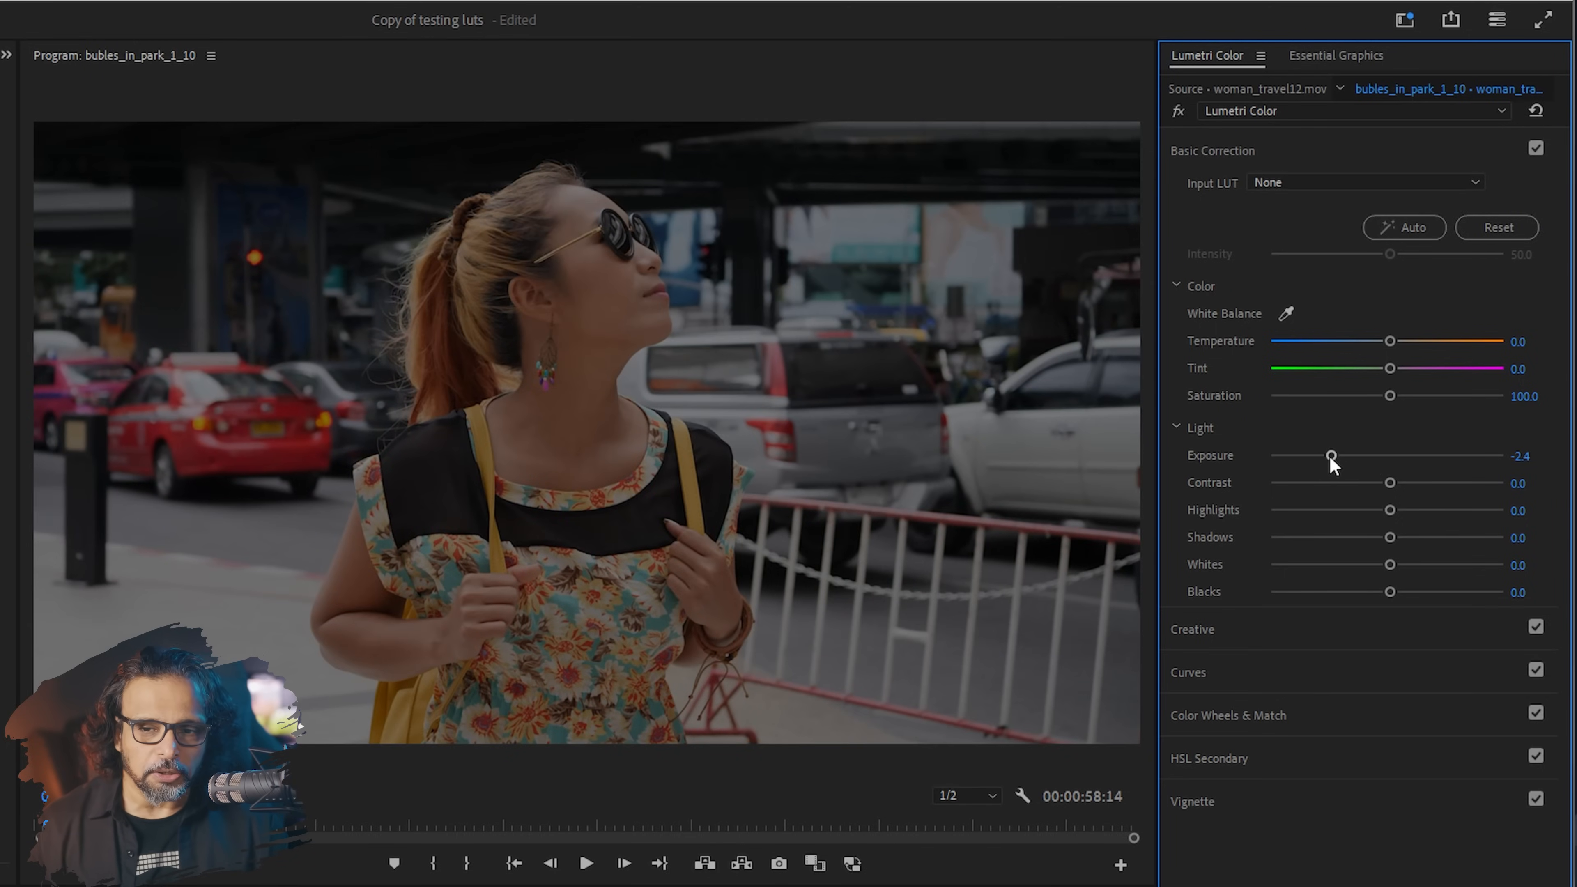
Step: Reset Exposure to its default and shift the white balance with Temperature at -18.4 and Tint at 7.6
double_click(1330, 456)
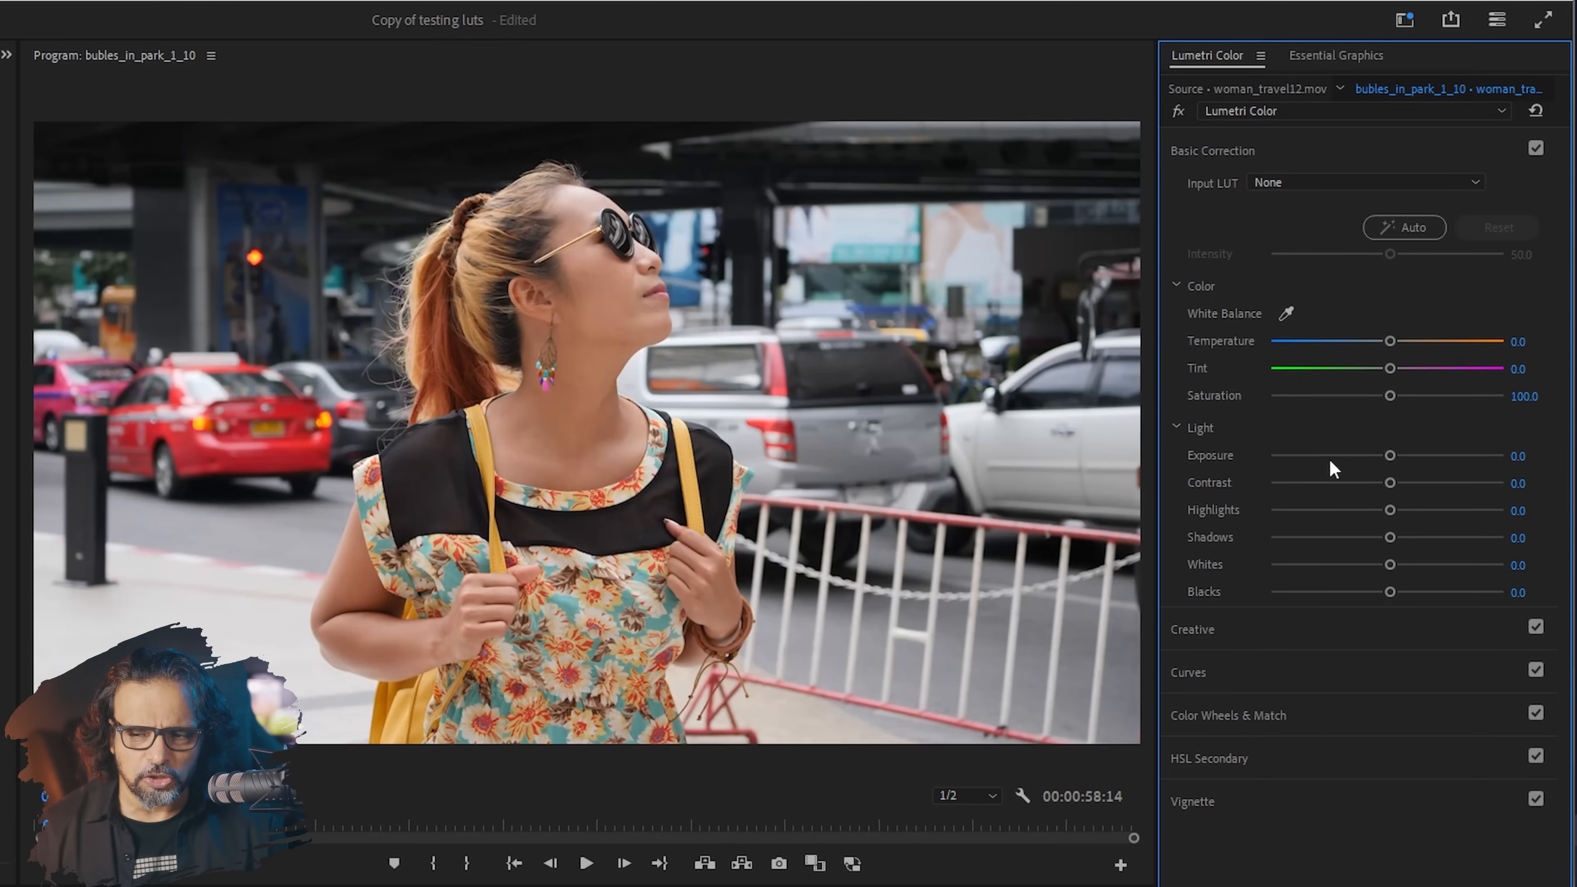
left_click_drag(1390, 342, 1381, 341)
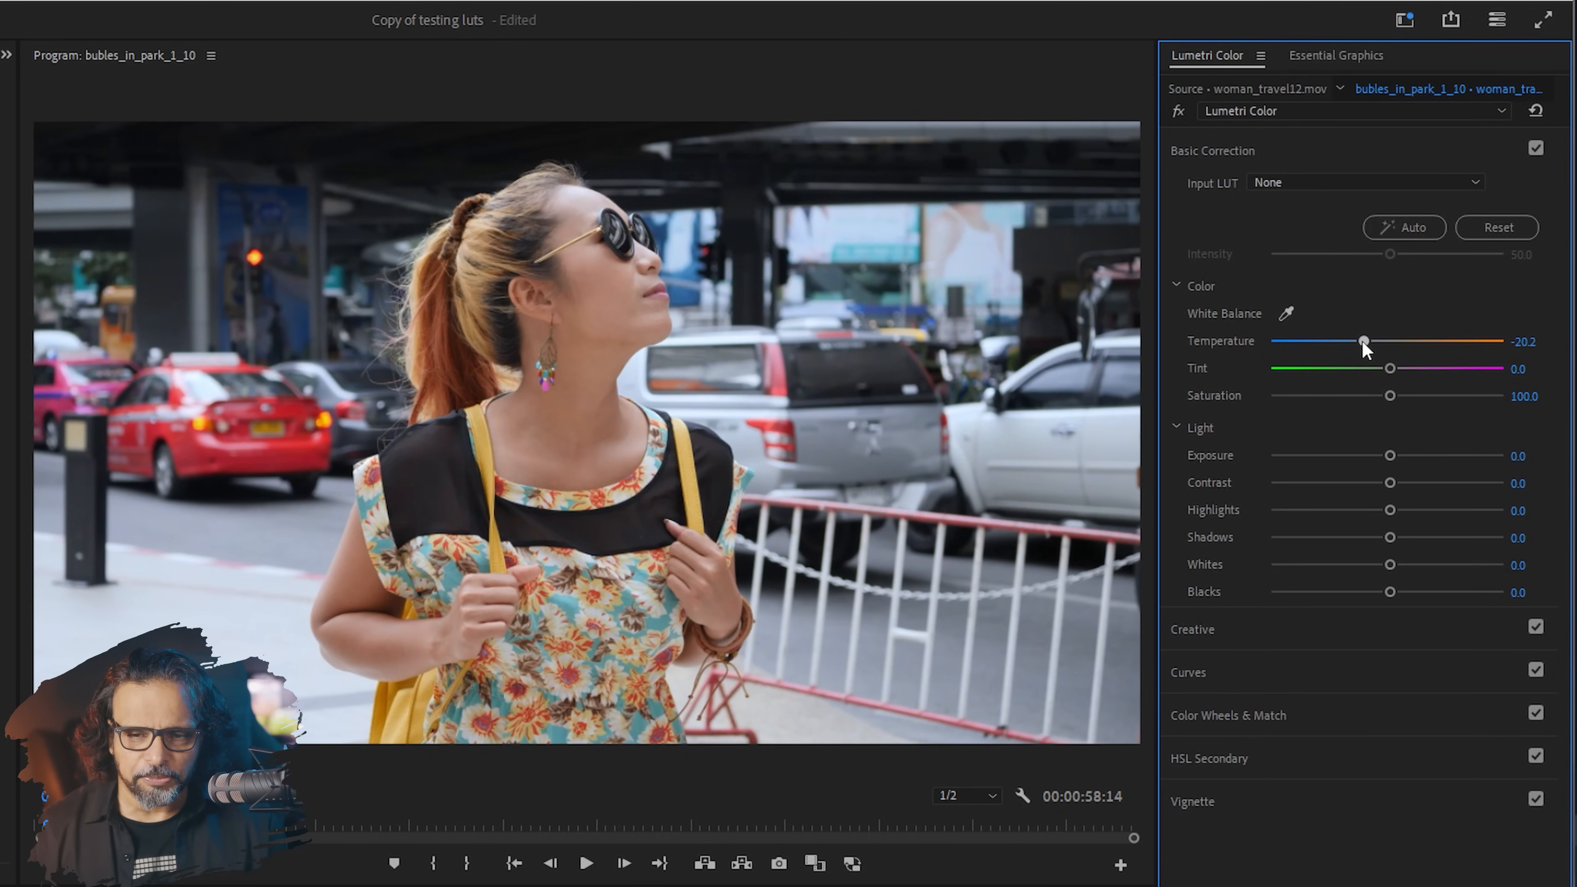
left_click_drag(1389, 369, 1396, 369)
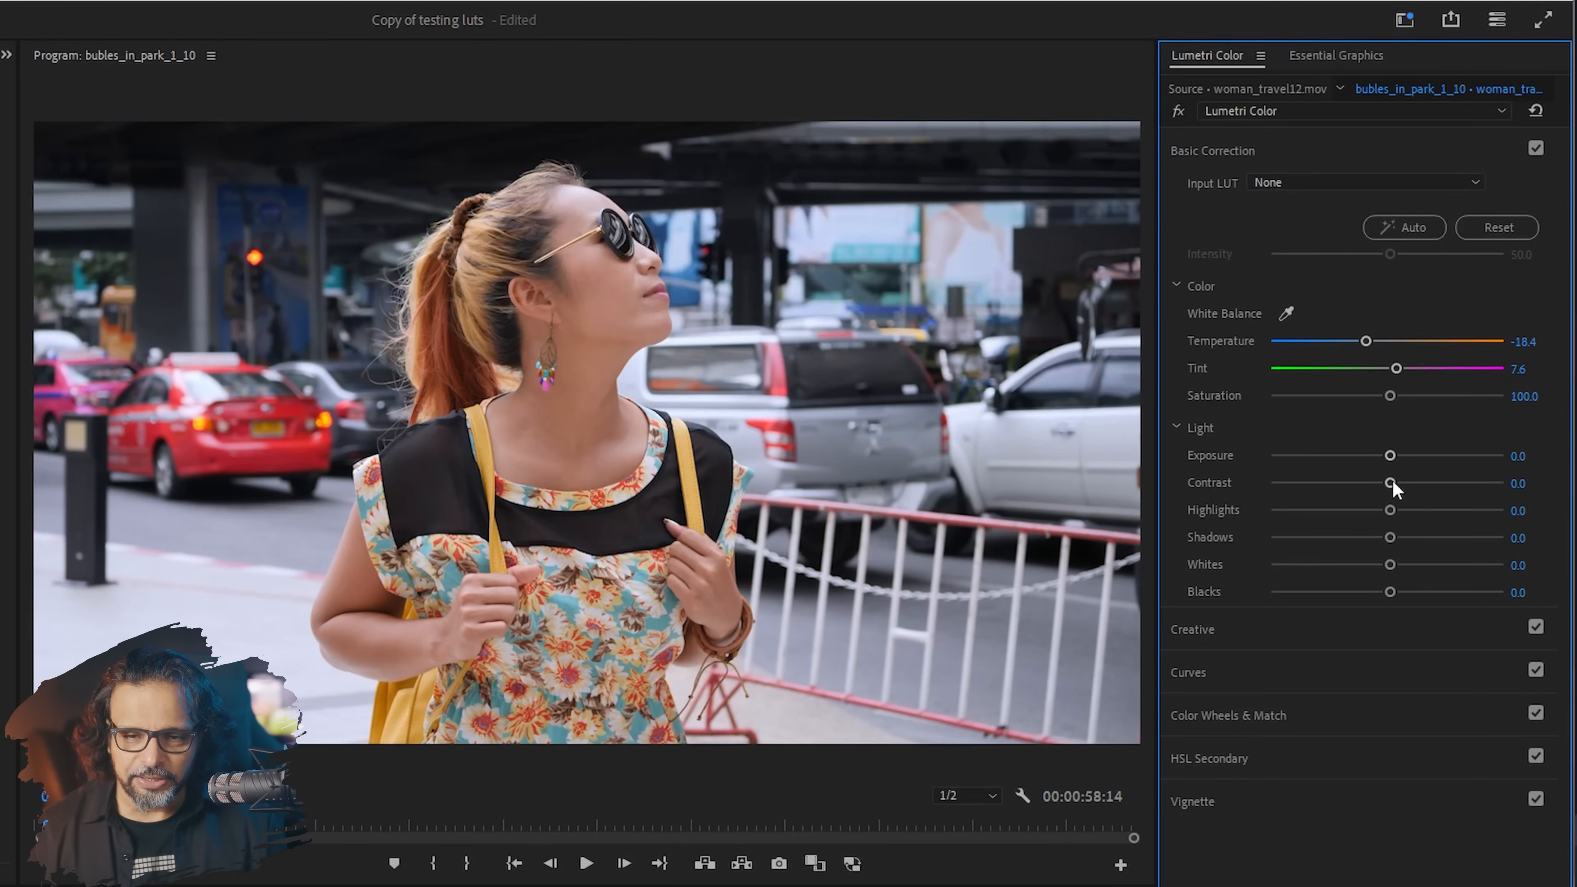
Step: Adjust the light values: Contrast 19.3, Highlights 16.6, Shadows -44.4, Whites 19.3 and Blacks 0.4
mouse_move(1391, 482)
left_mouse_down()
mouse_move(1507, 470)
mouse_move(1408, 479)
left_mouse_up()
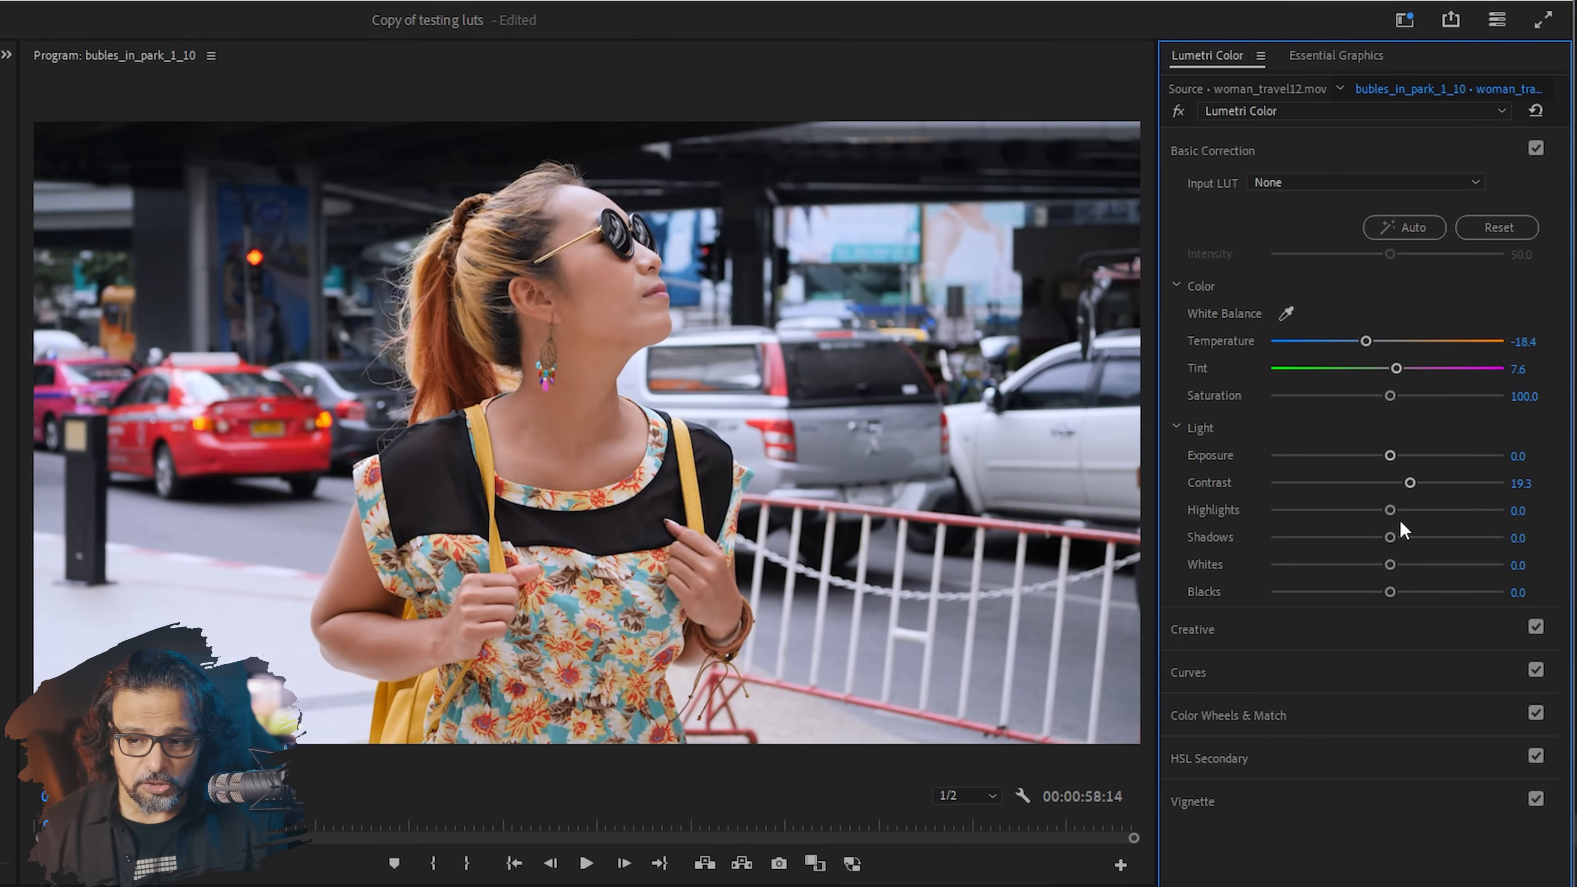
left_click_drag(1391, 510, 1355, 538)
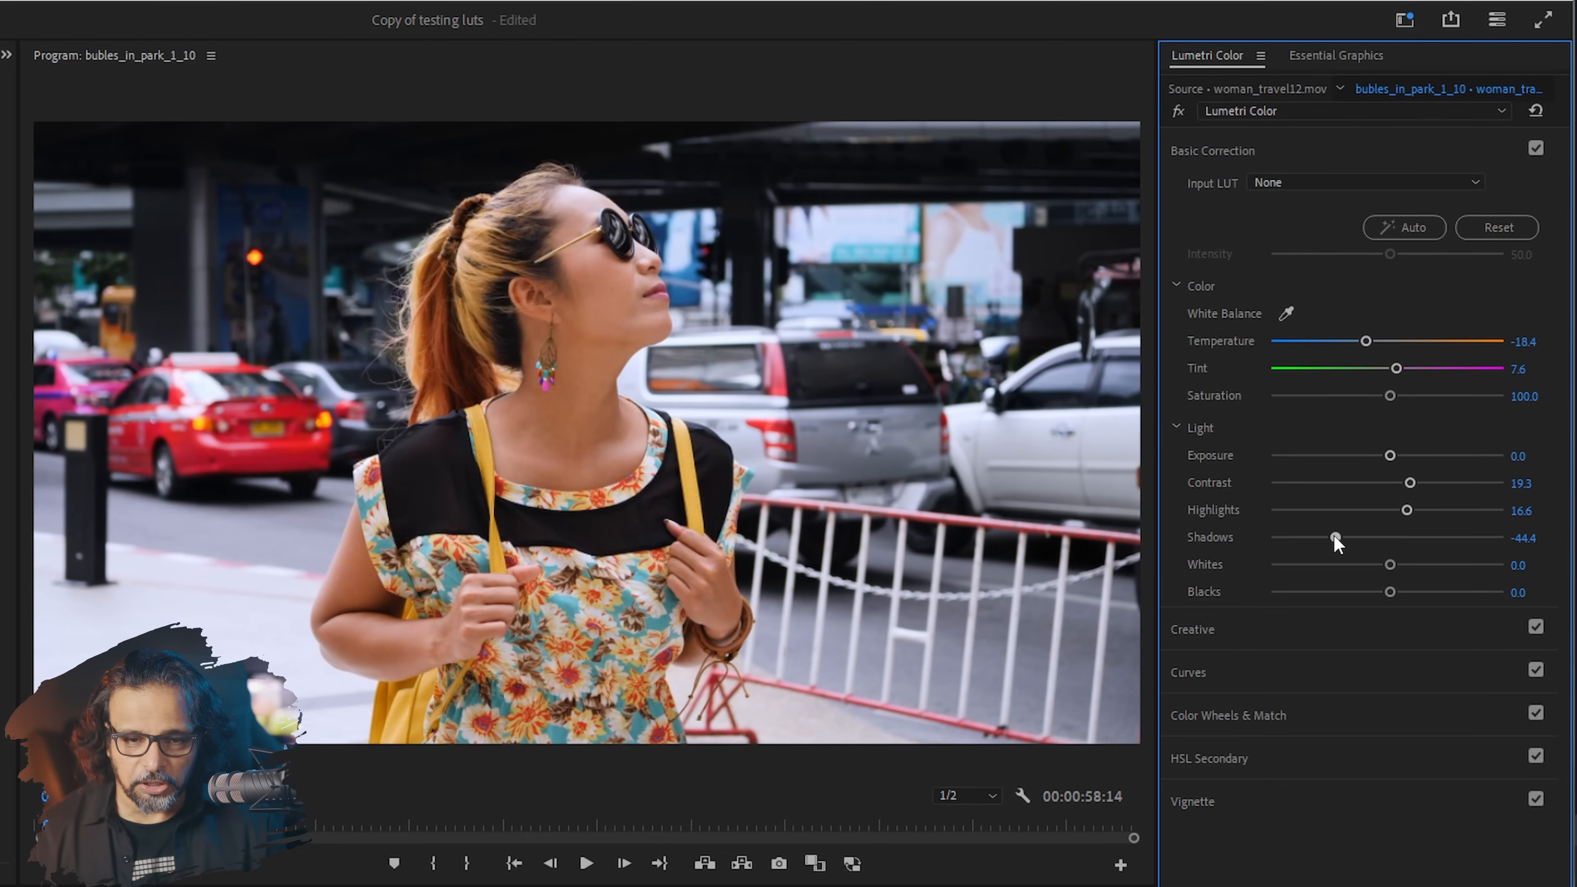
mouse_move(1389, 564)
left_mouse_down()
mouse_move(1409, 565)
mouse_move(1385, 588)
left_mouse_up()
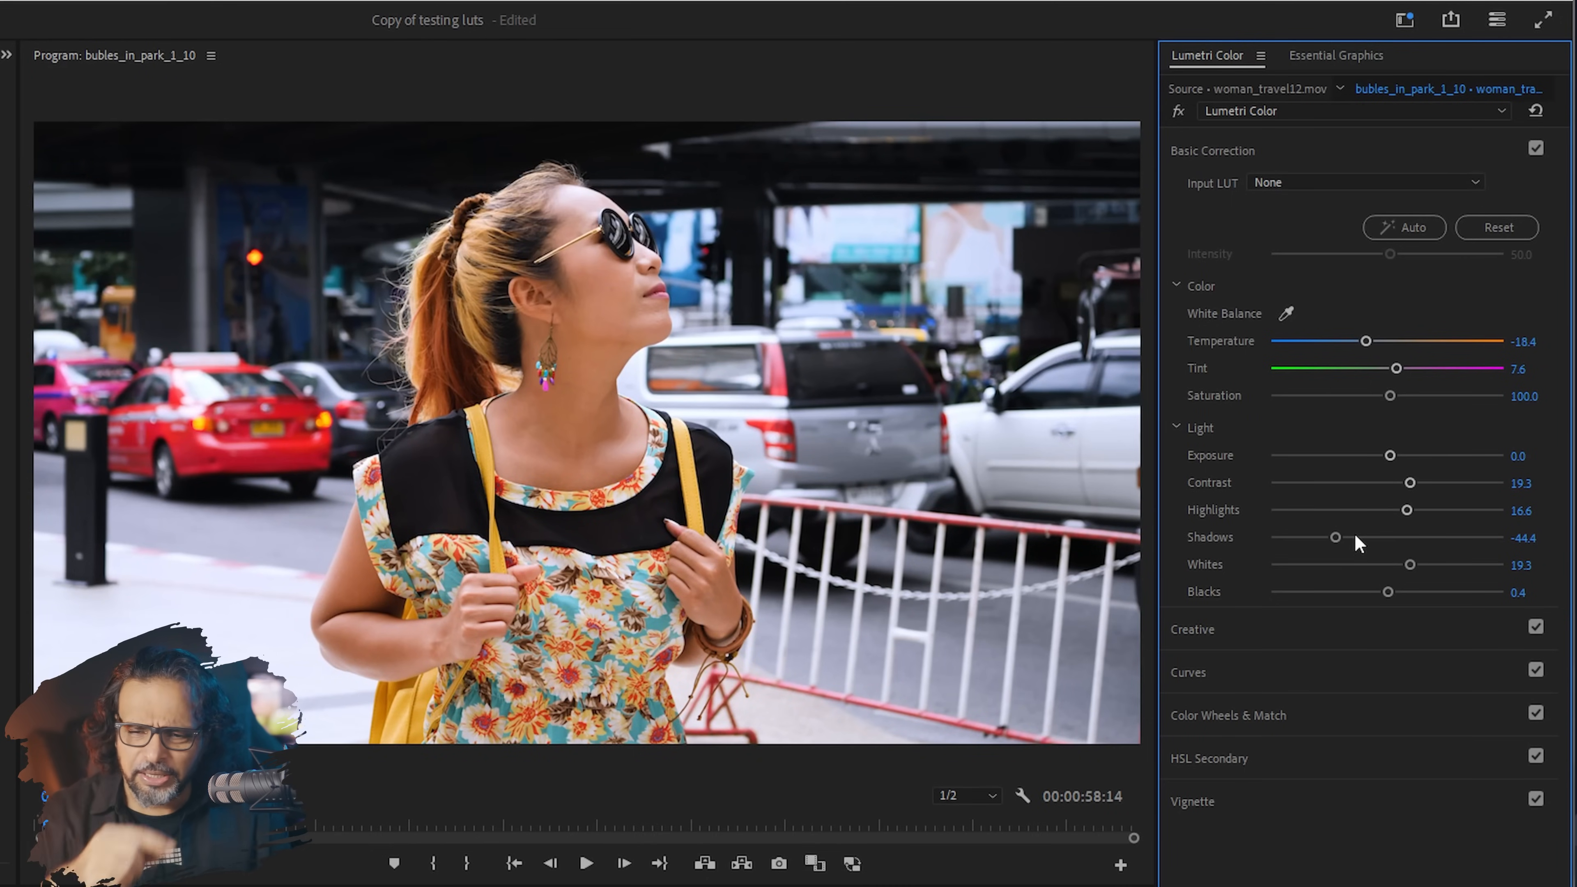
Step: Pull the whole Hue vs Sat curve down to its minimum to desaturate every hue in the clip
left_click(1311, 624)
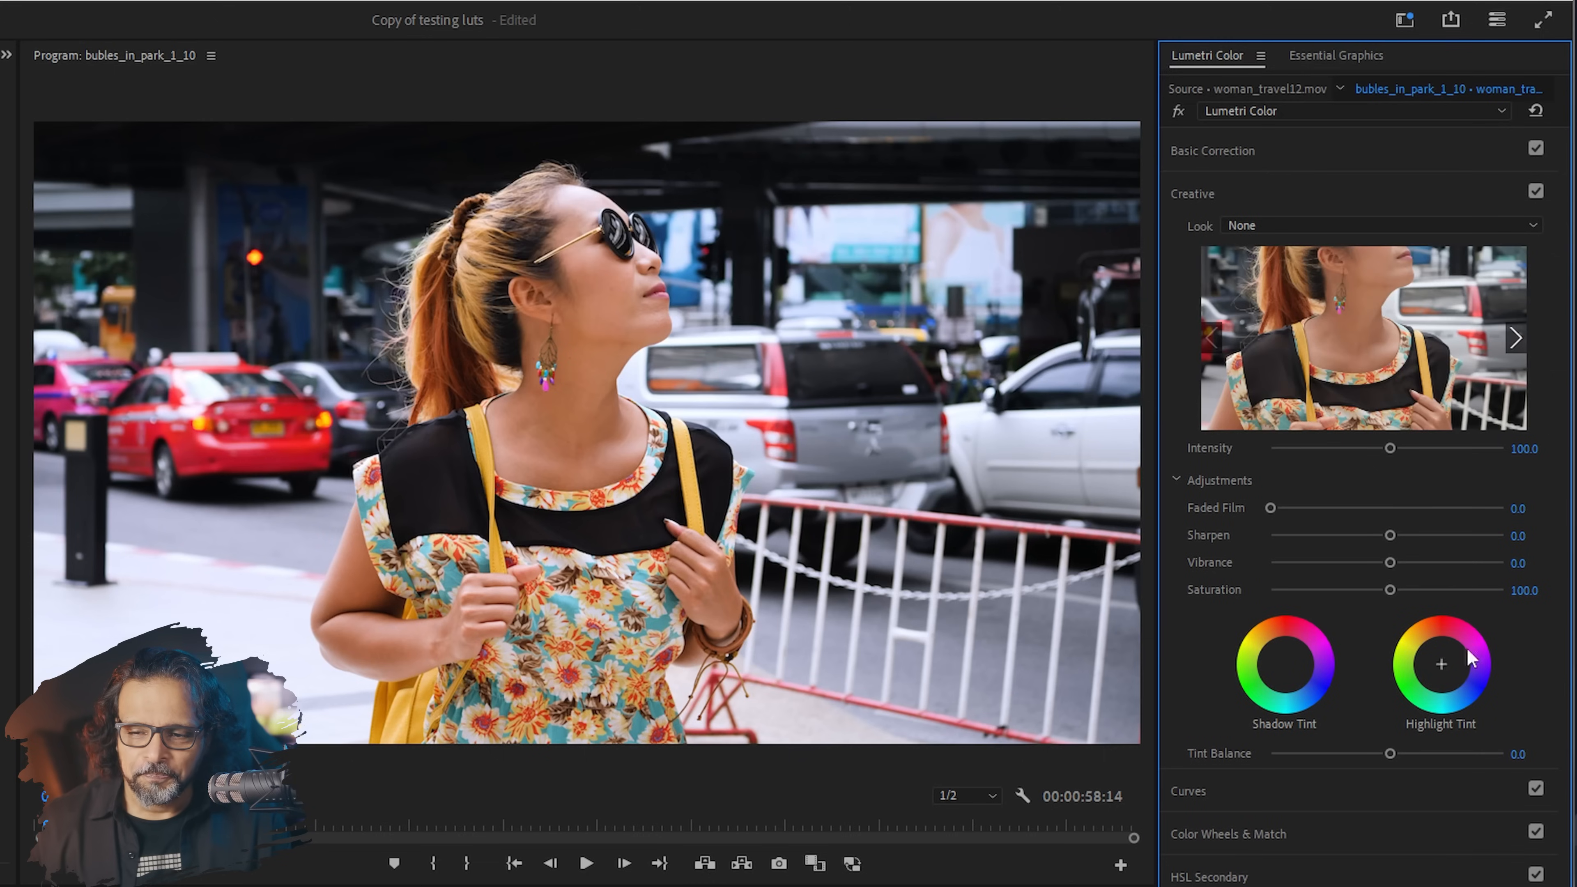
left_click(1339, 195)
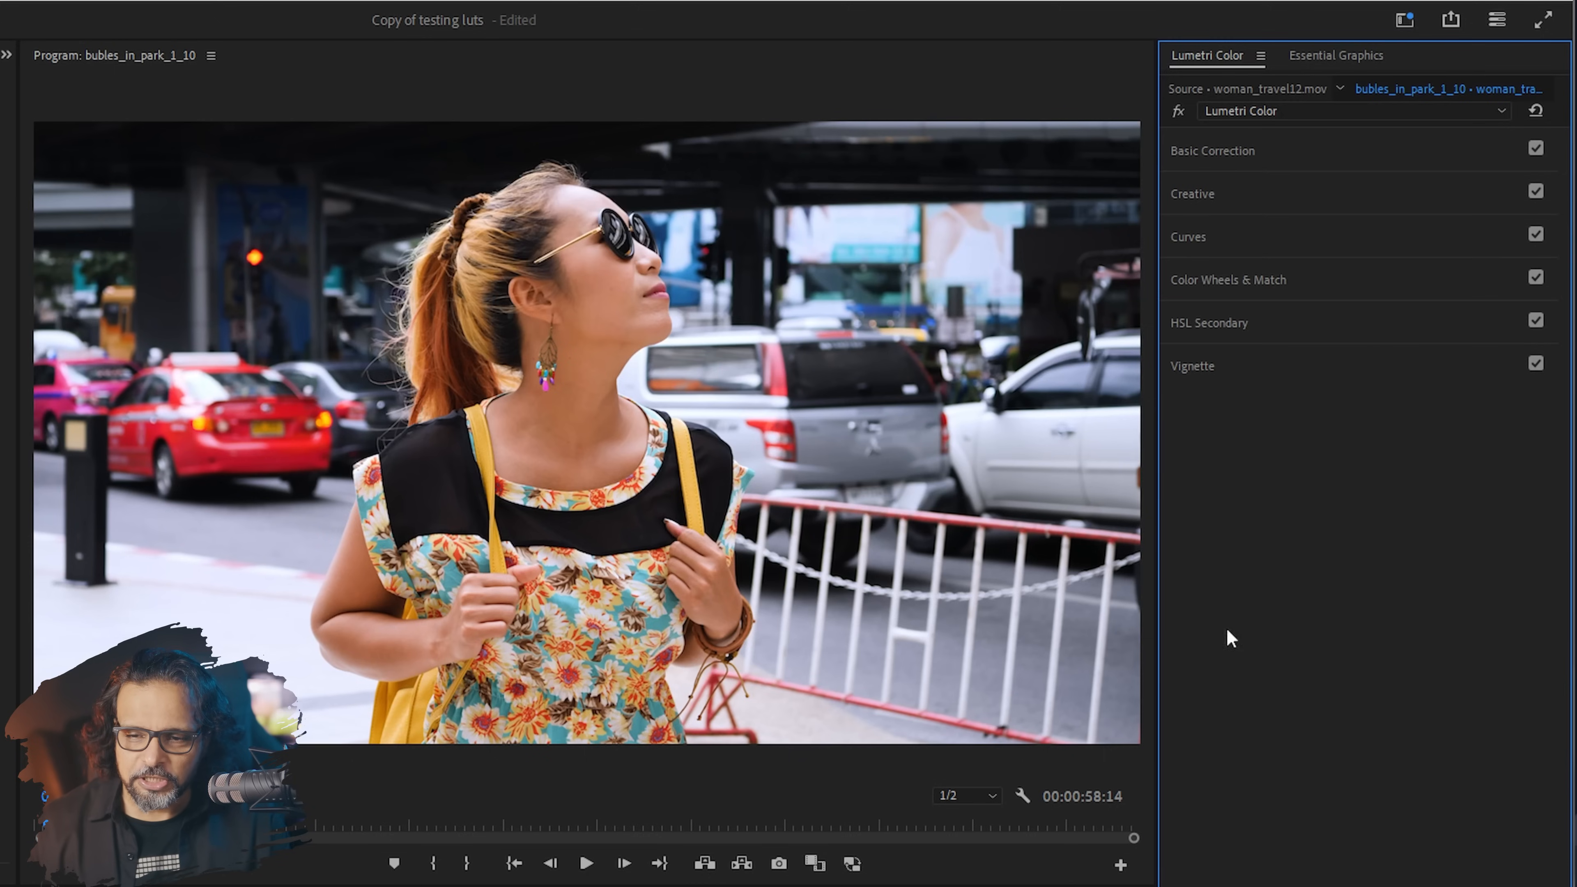
left_click(1317, 241)
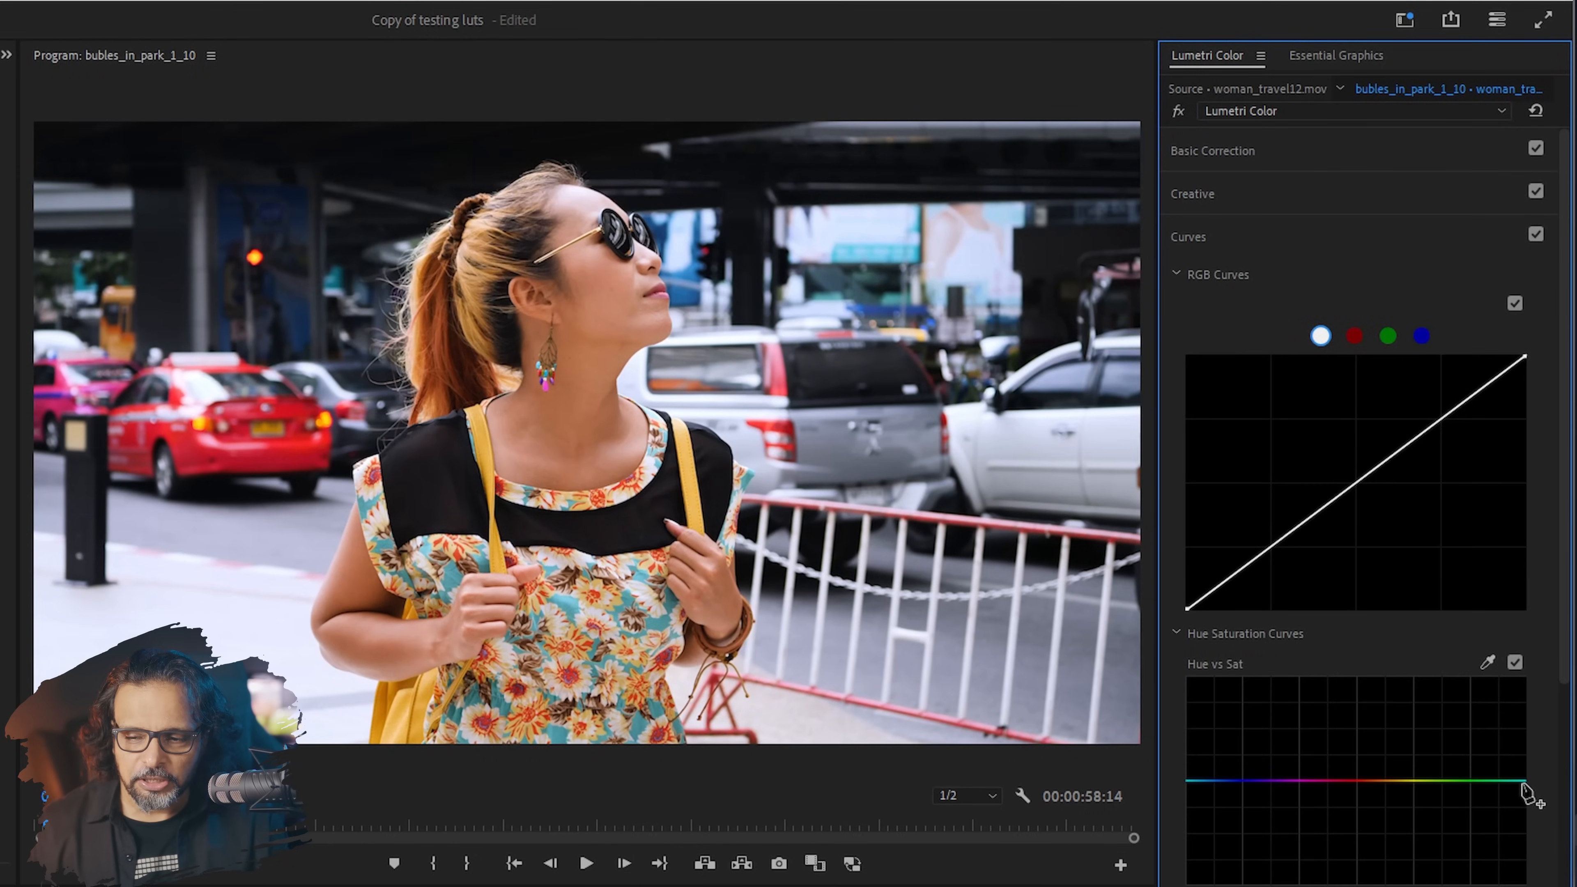
left_click_drag(1524, 780, 1523, 883)
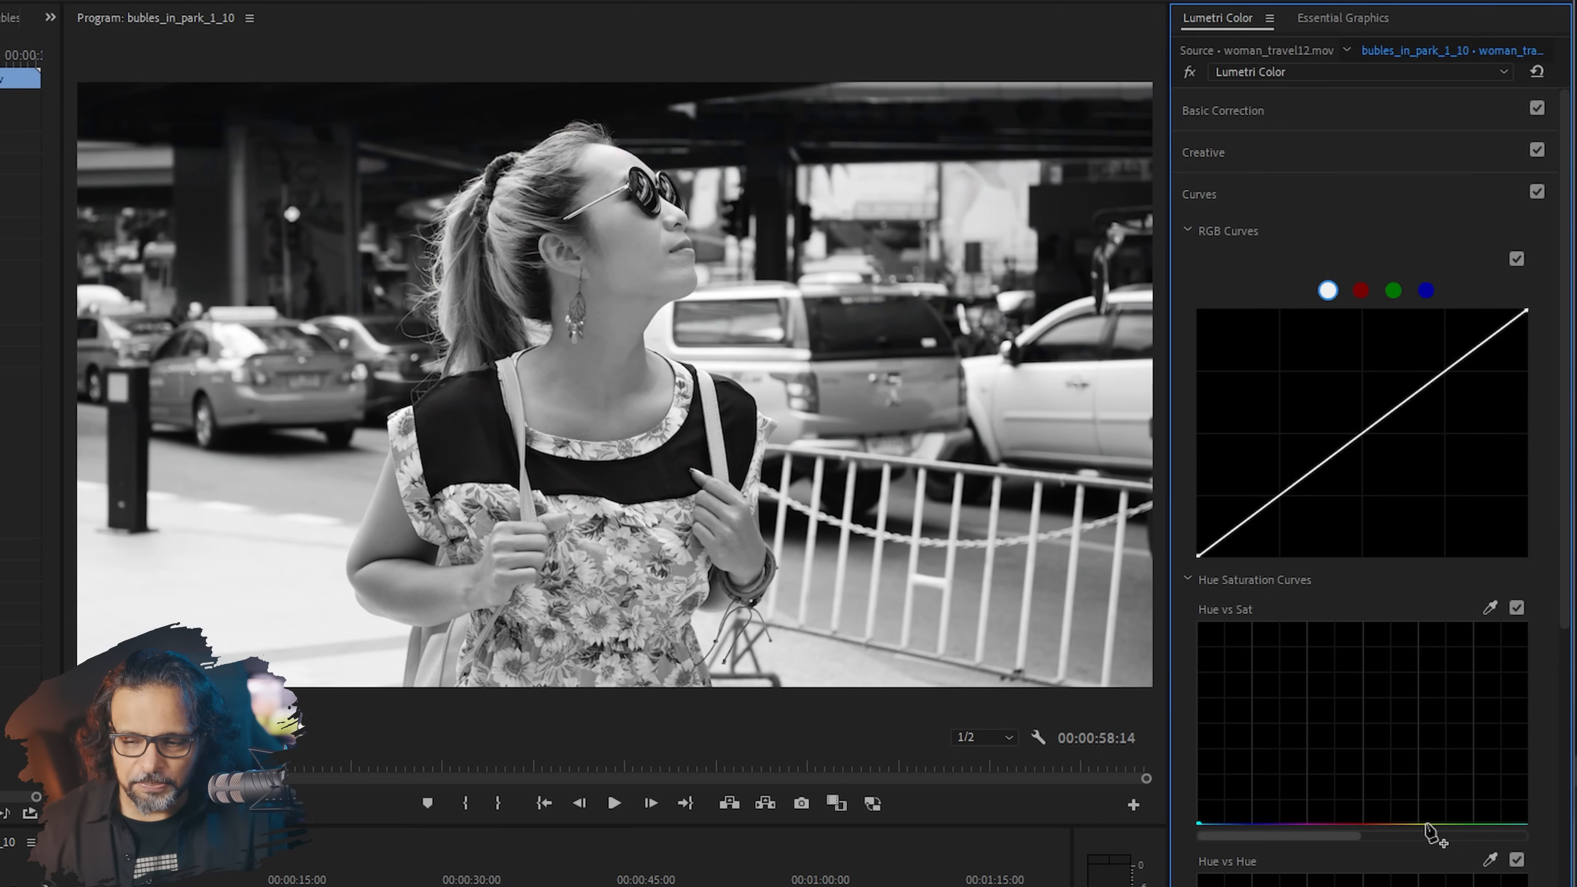
Step: Anchor the Hue vs Sat curve at yellow and magenta, and raise a red point between them above the midline
left_click(1421, 884)
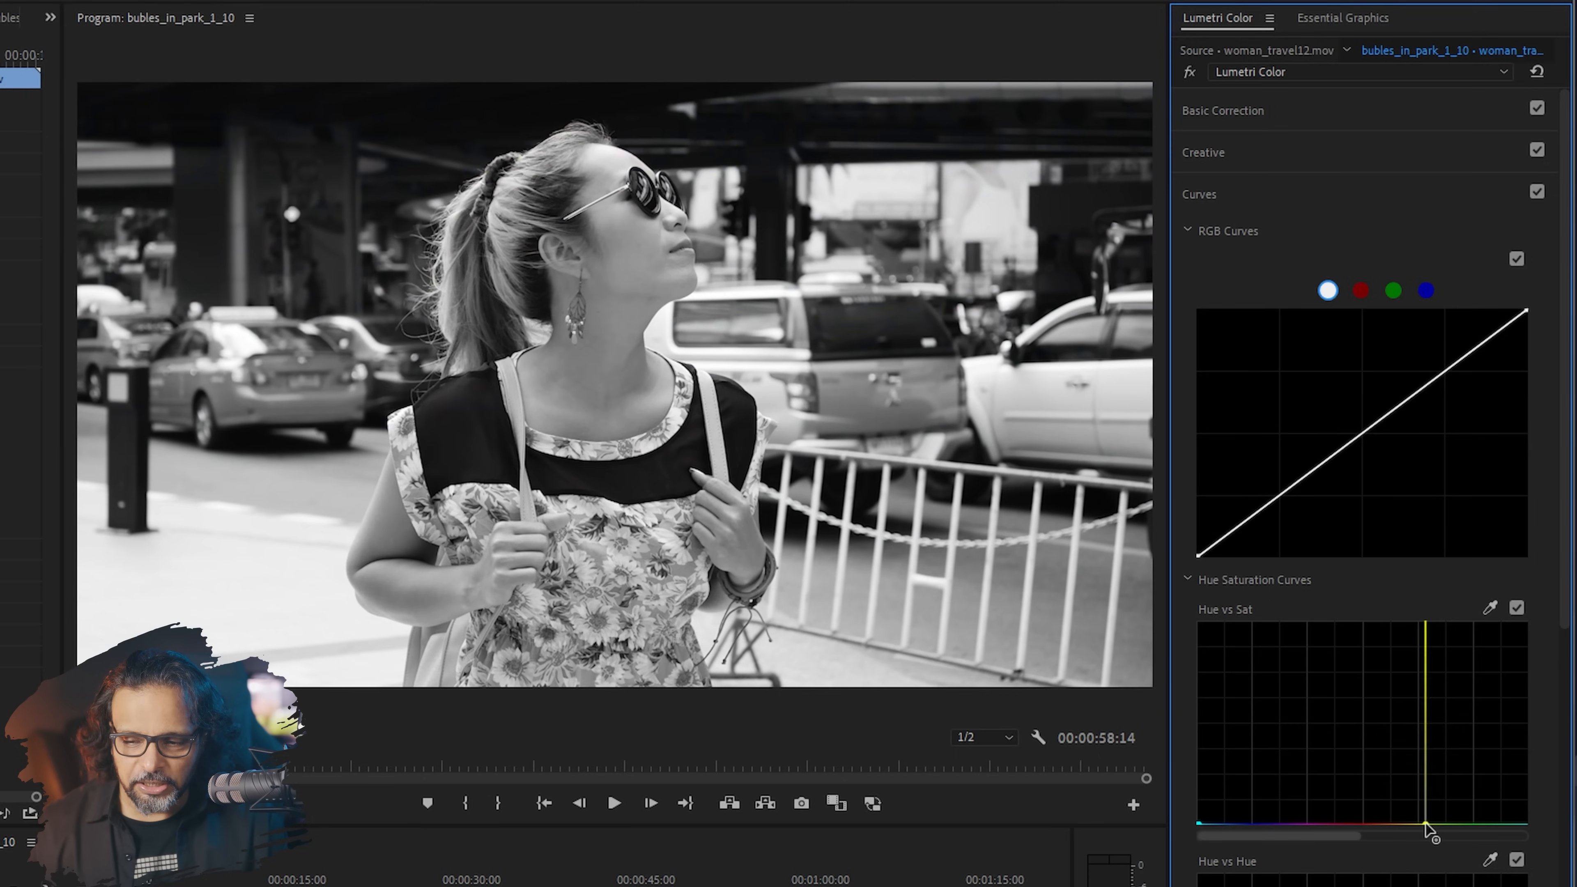
left_click(1316, 824)
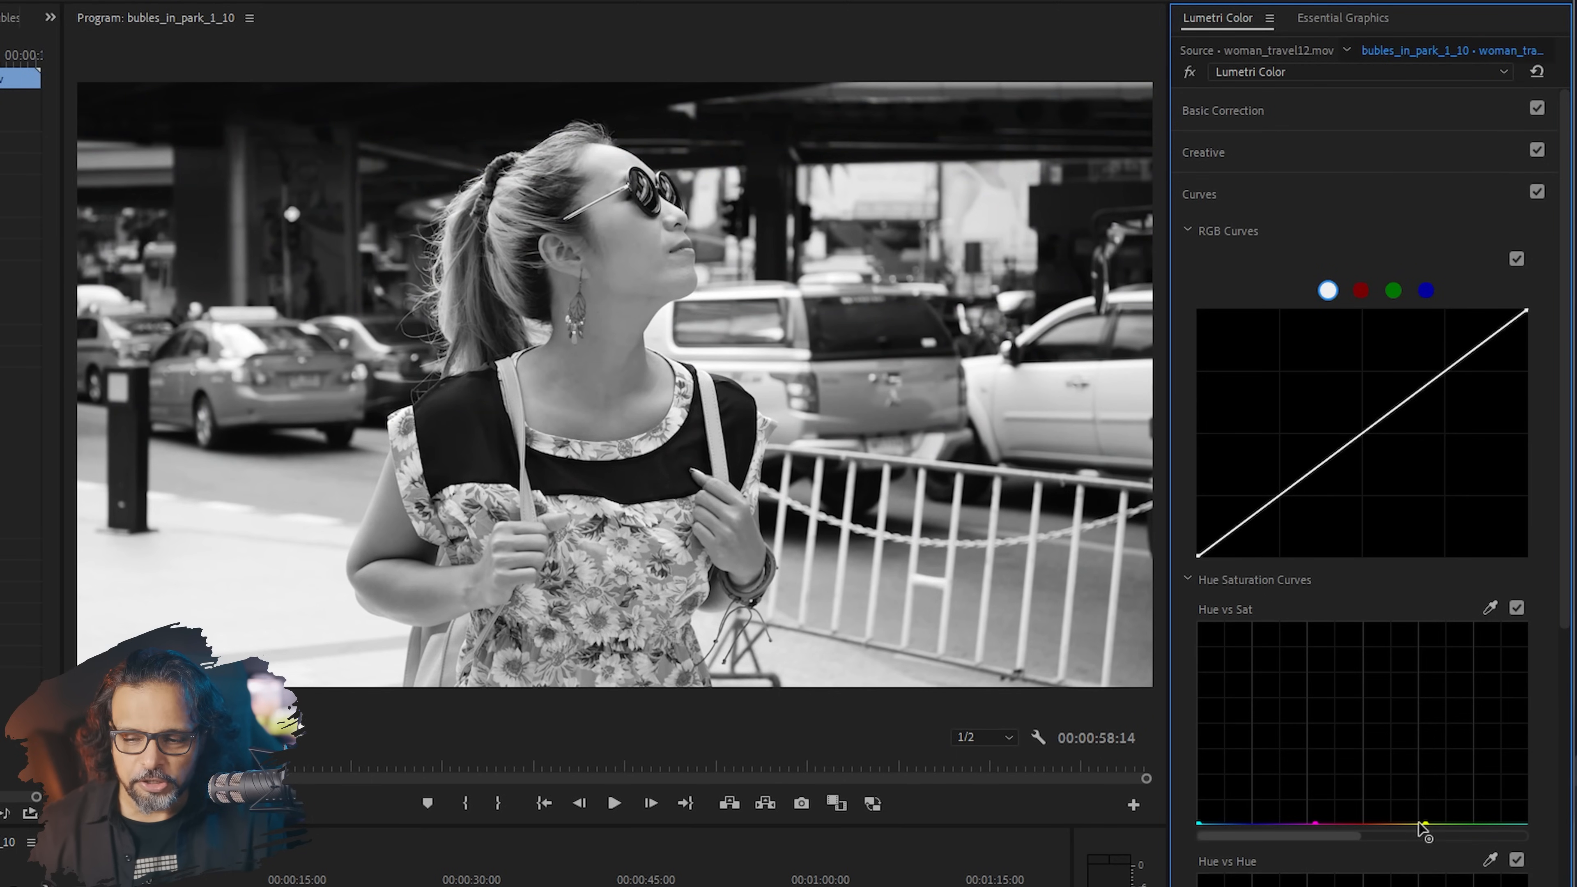
left_click_drag(1365, 823, 1370, 714)
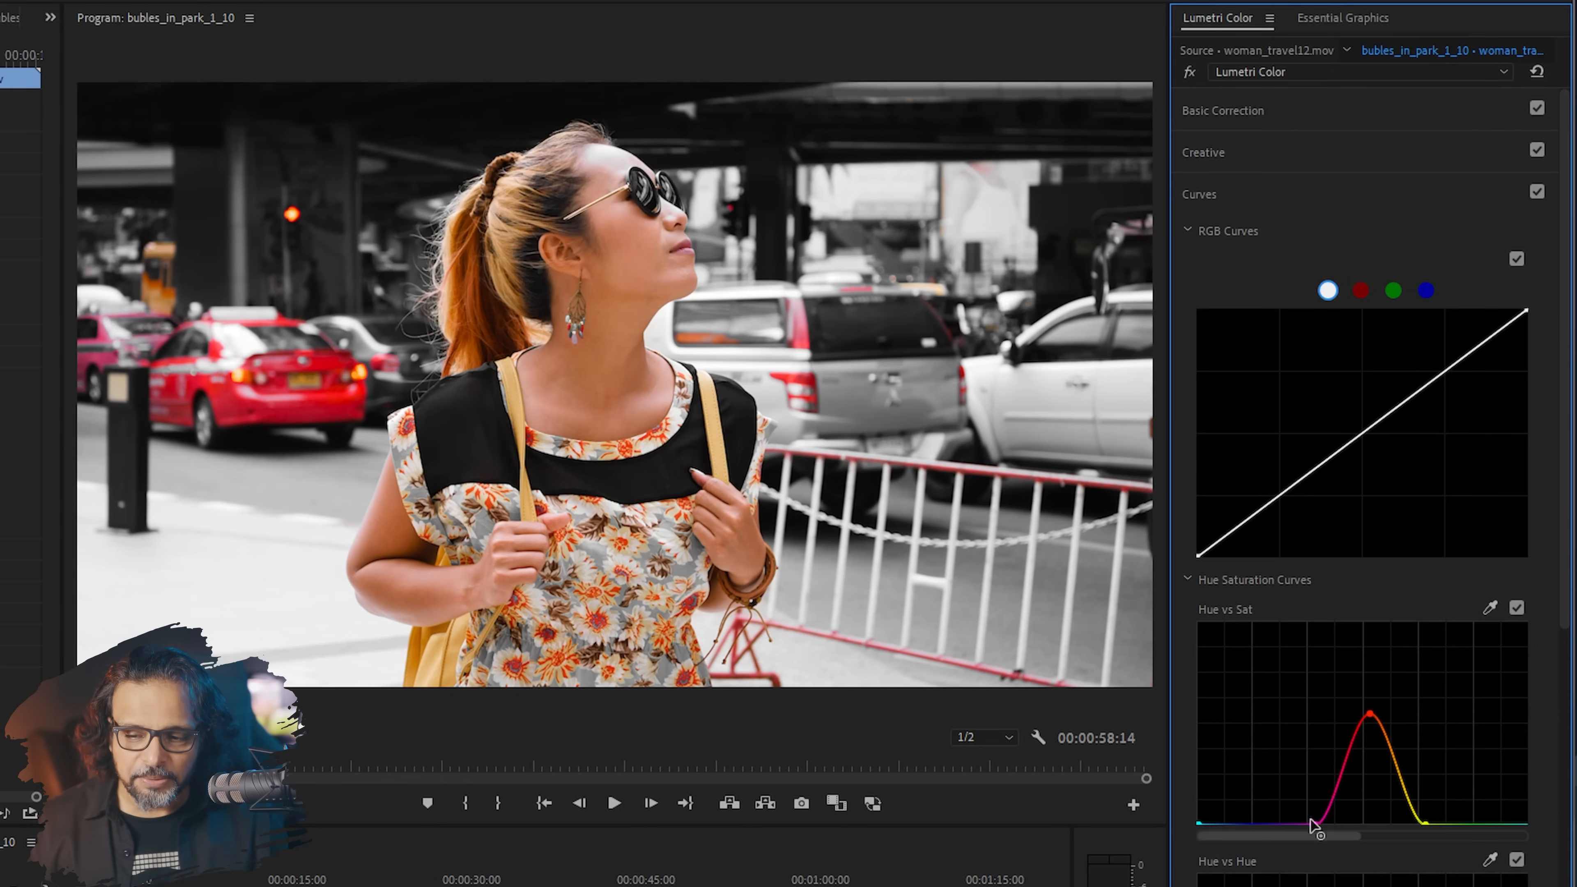
Step: Raise the magenta, yellow and cyan points of the Hue vs Sat curve slightly to the same low level
left_click_drag(1314, 824, 1314, 803)
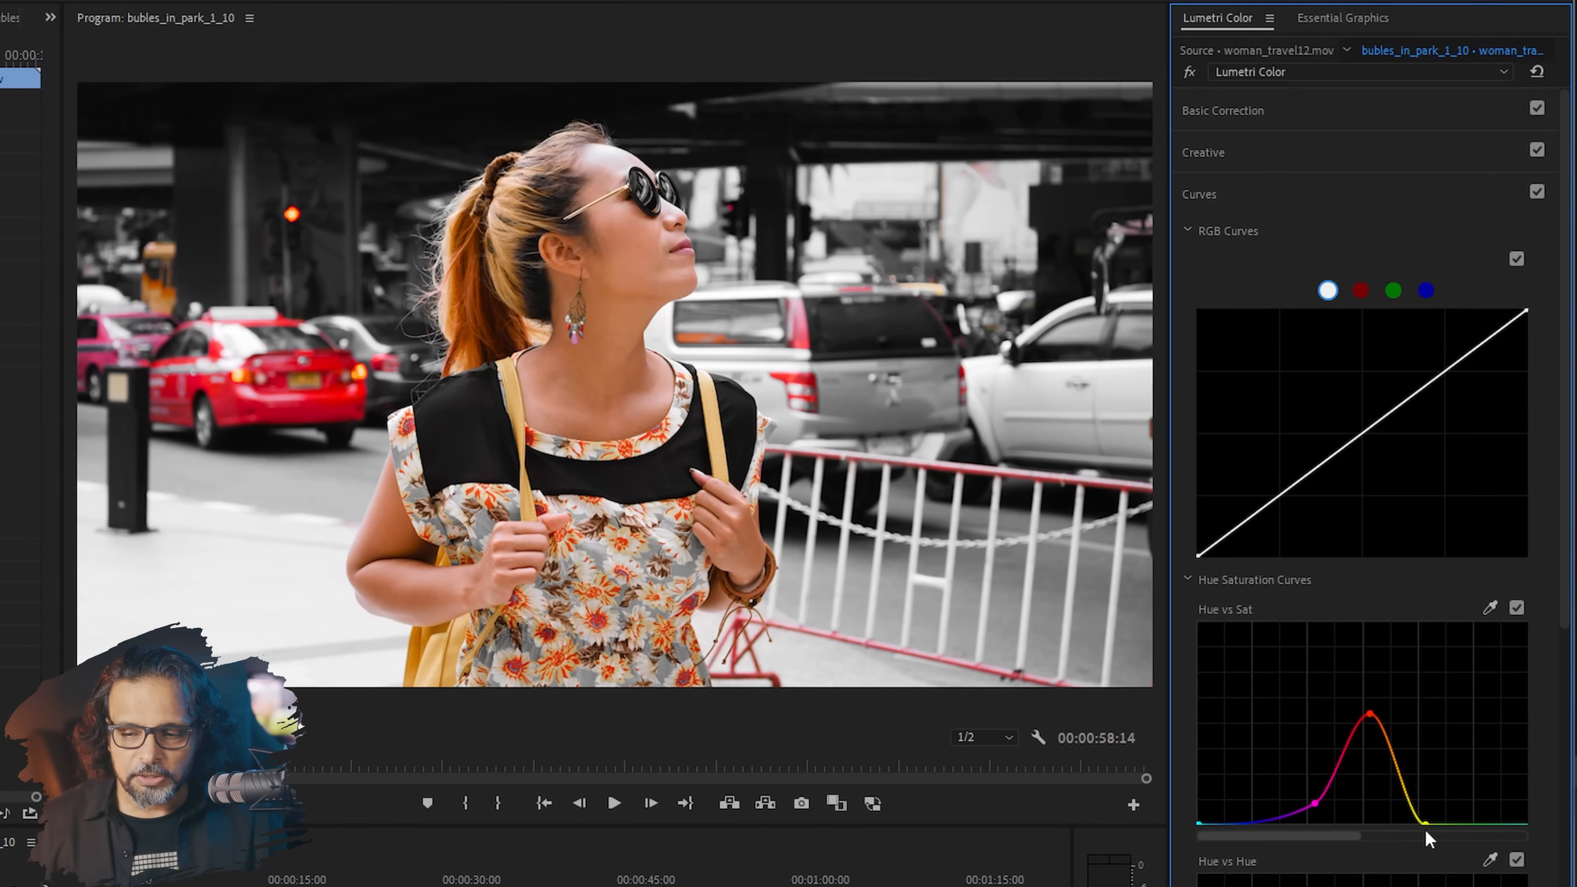
left_click_drag(1422, 823, 1422, 805)
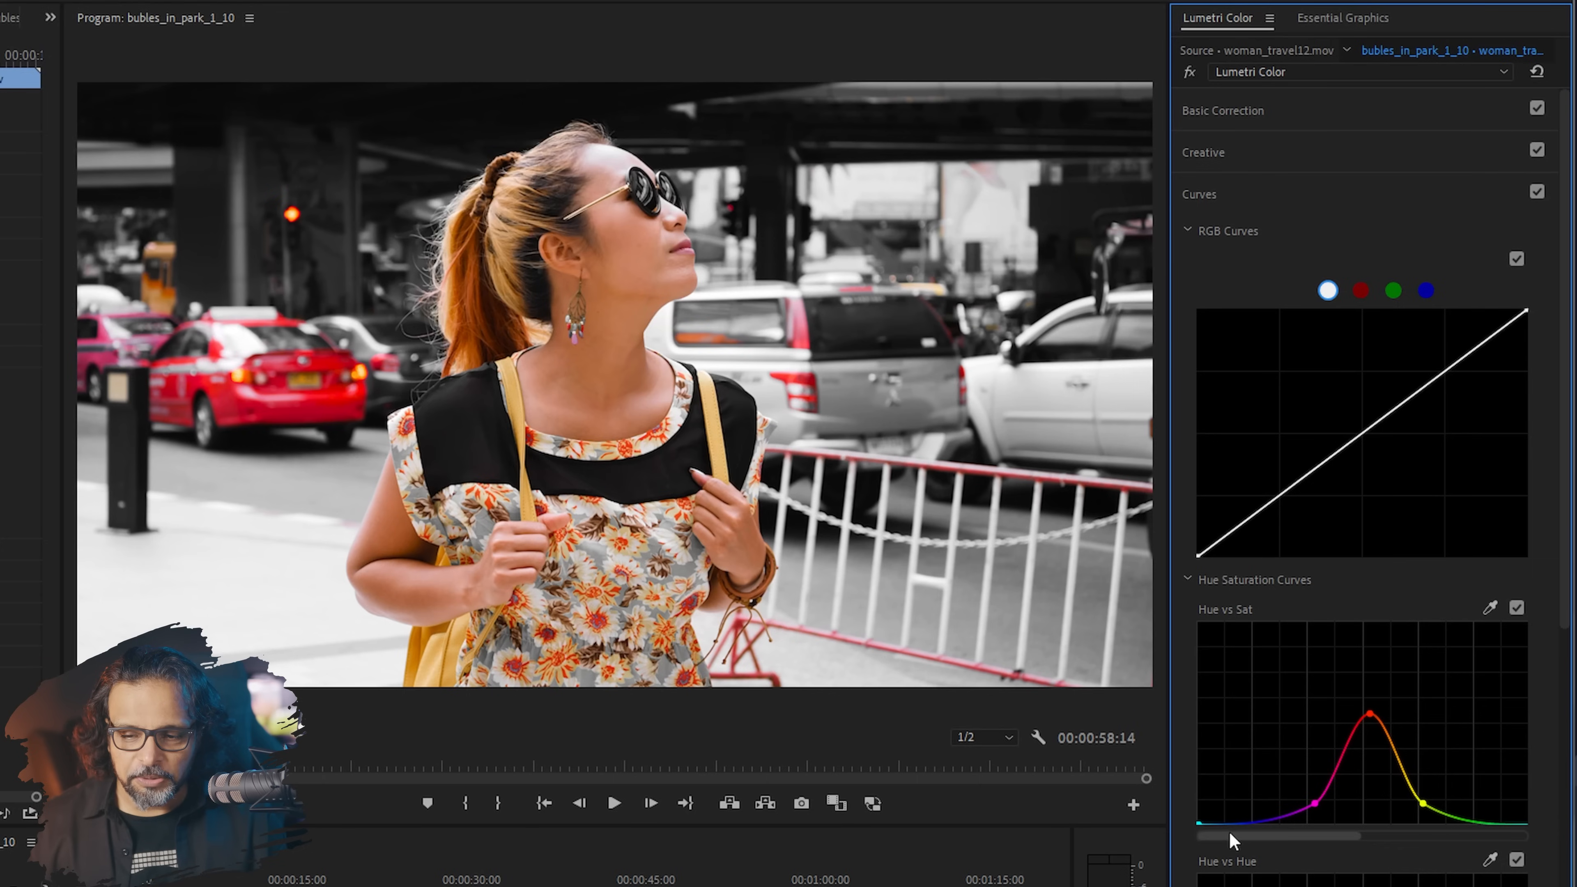
left_click_drag(1198, 823, 1198, 805)
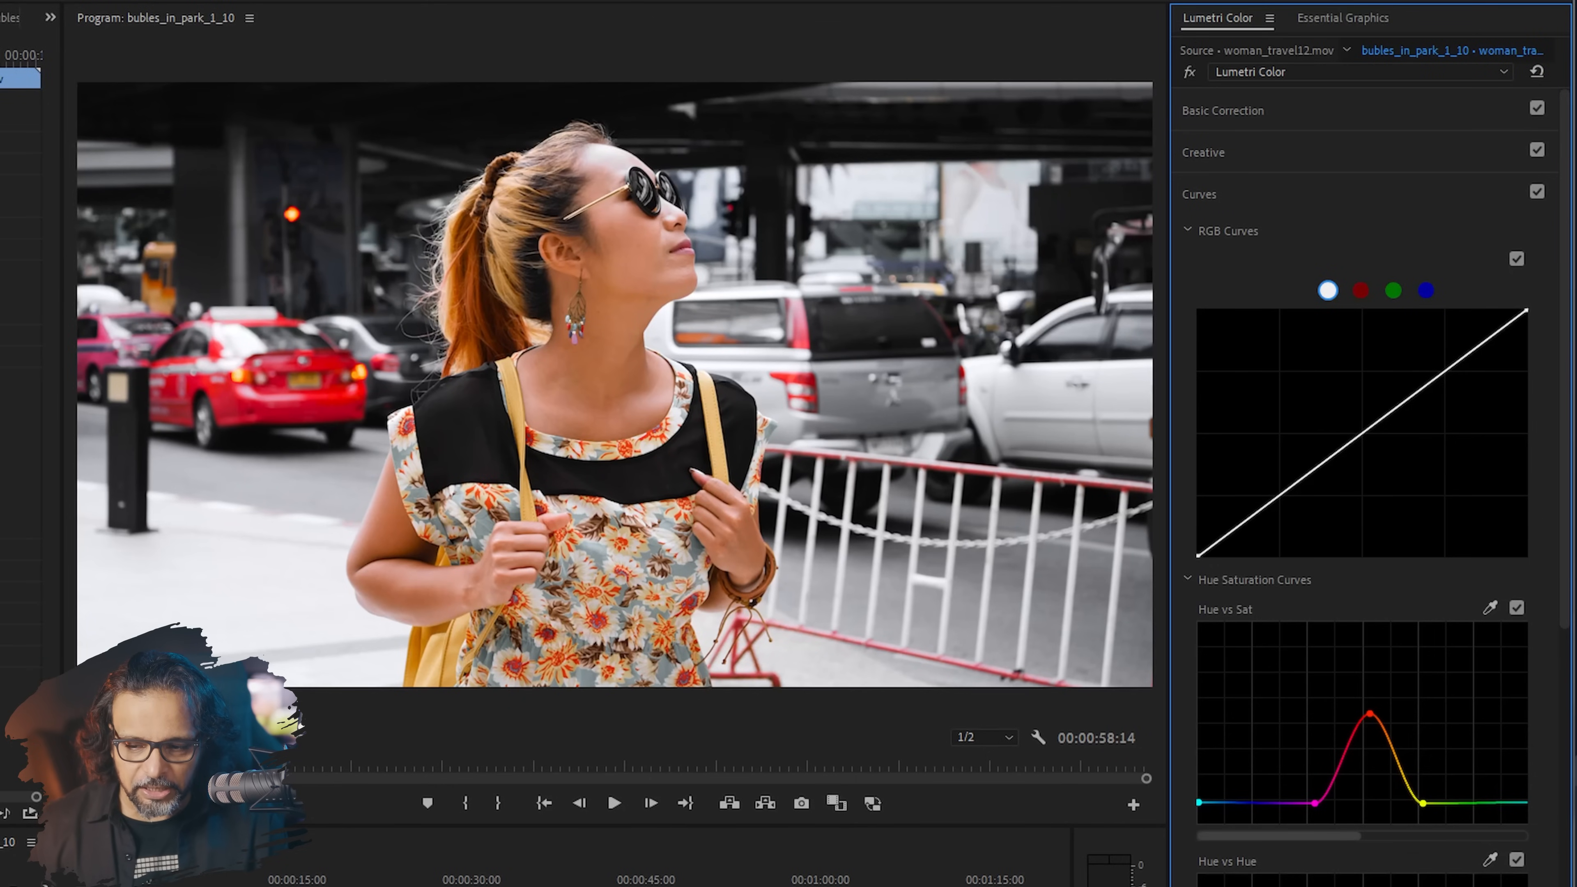
Step: Anchor the Hue vs Hue curve at yellow and magenta, and lower a red point between them slightly
scroll(1330, 739, "down", 3)
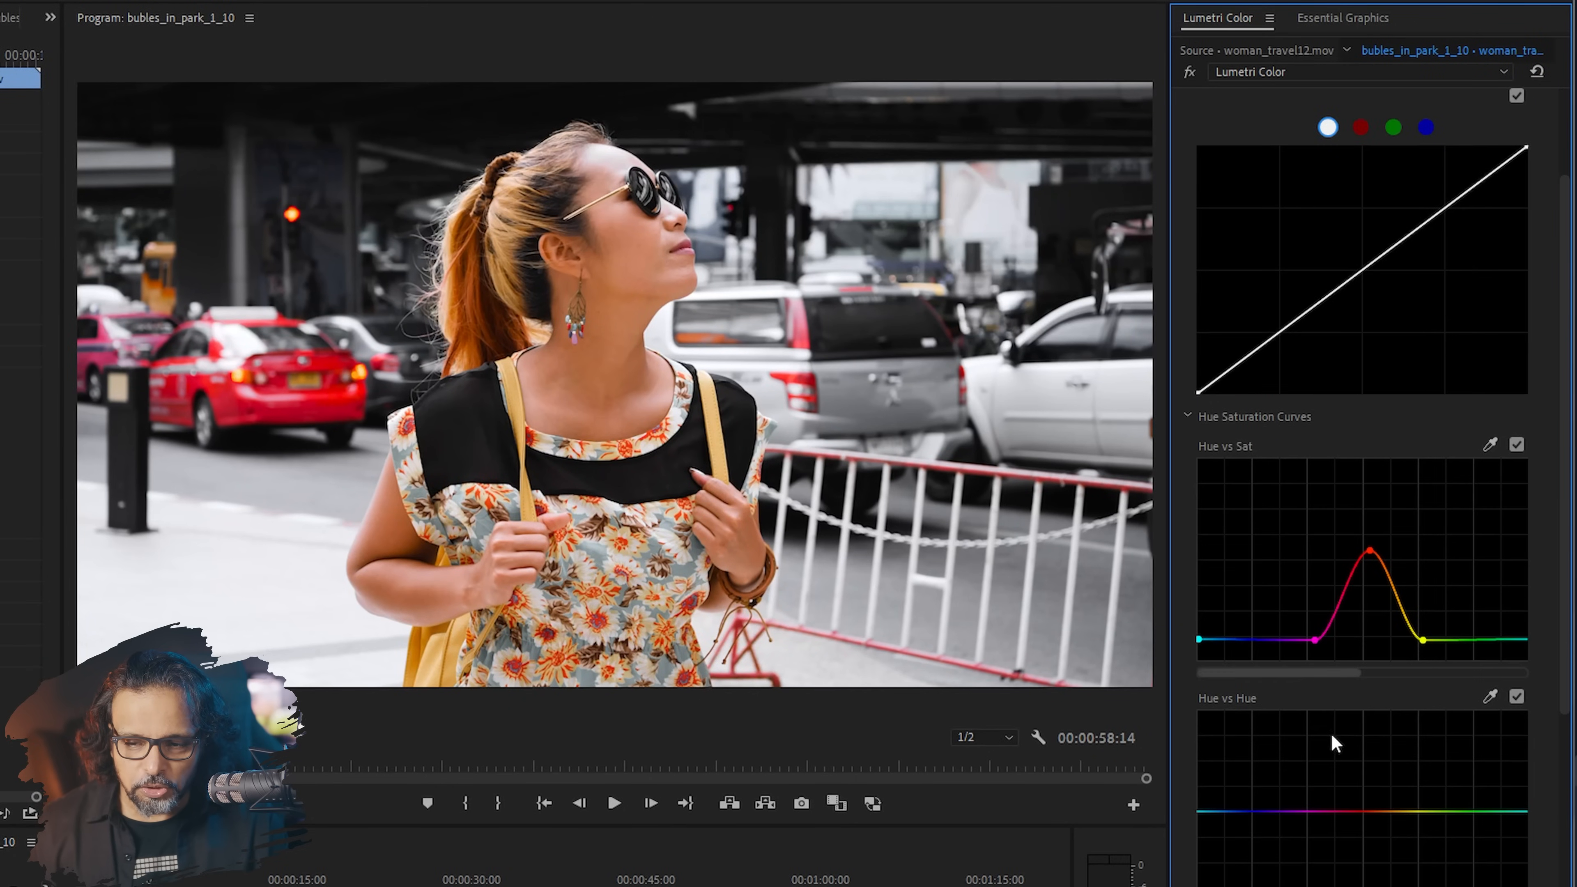
left_click(1417, 811)
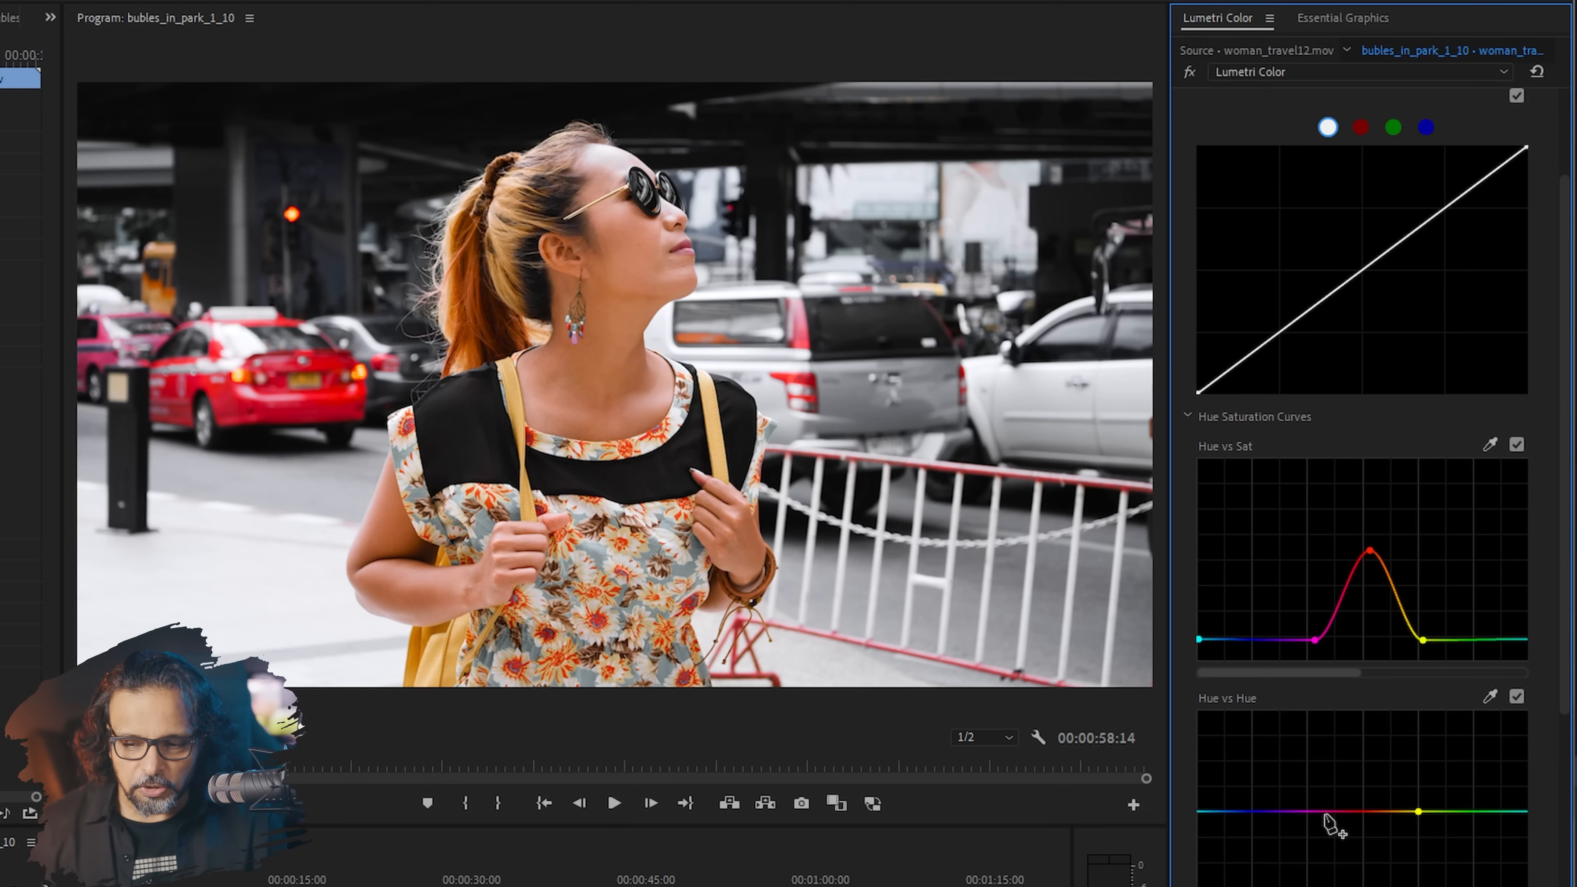
left_click(1308, 811)
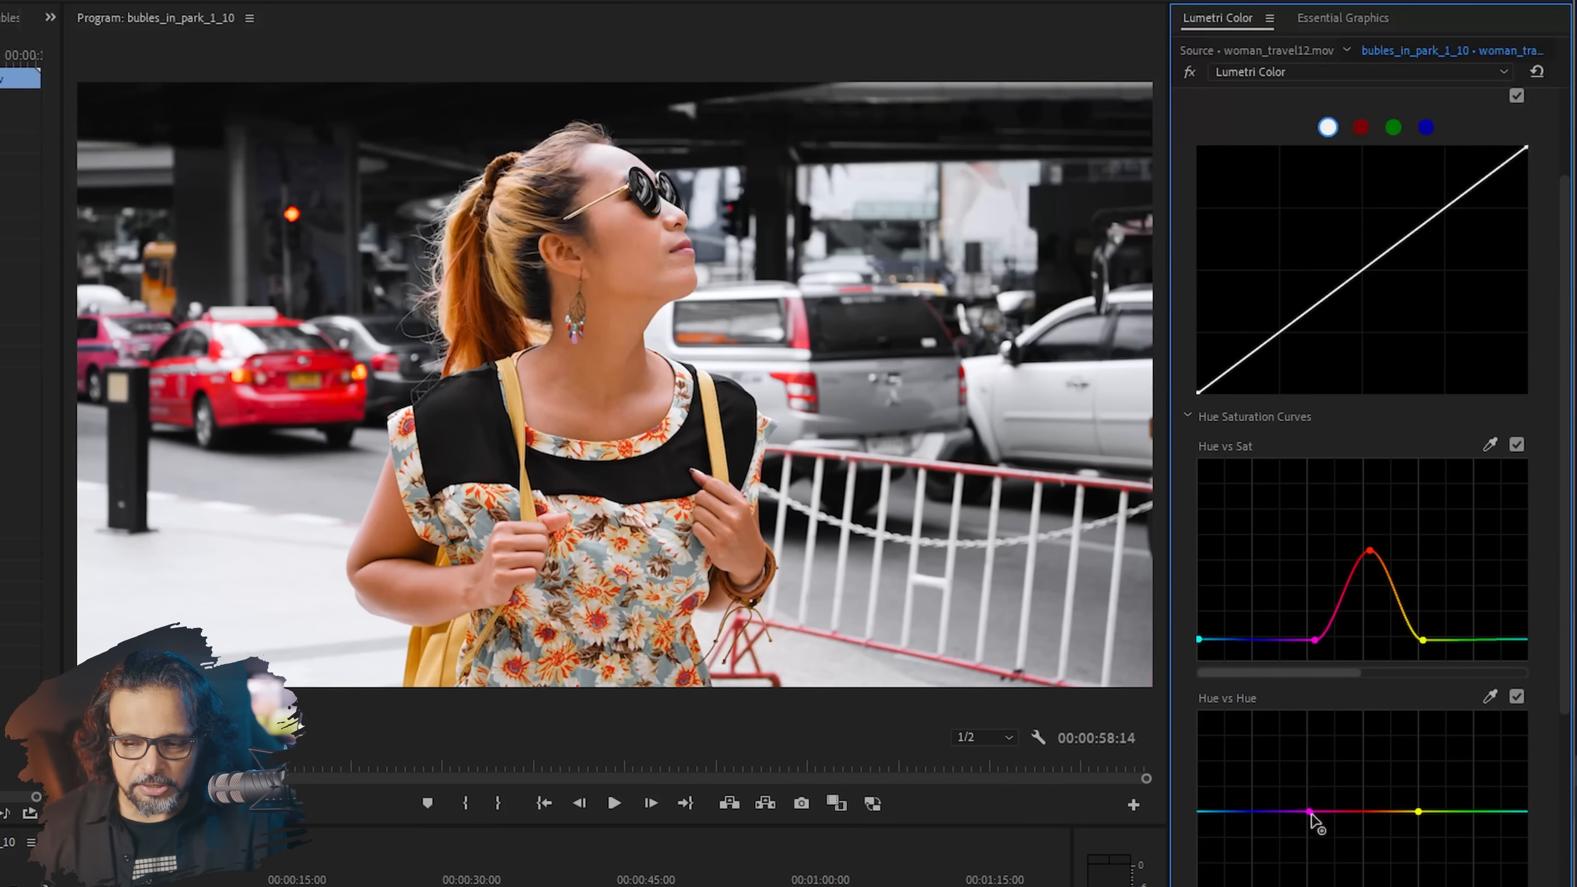
mouse_move(1365, 812)
left_mouse_down()
mouse_move(1369, 847)
mouse_move(1365, 820)
mouse_move(1338, 821)
left_mouse_up()
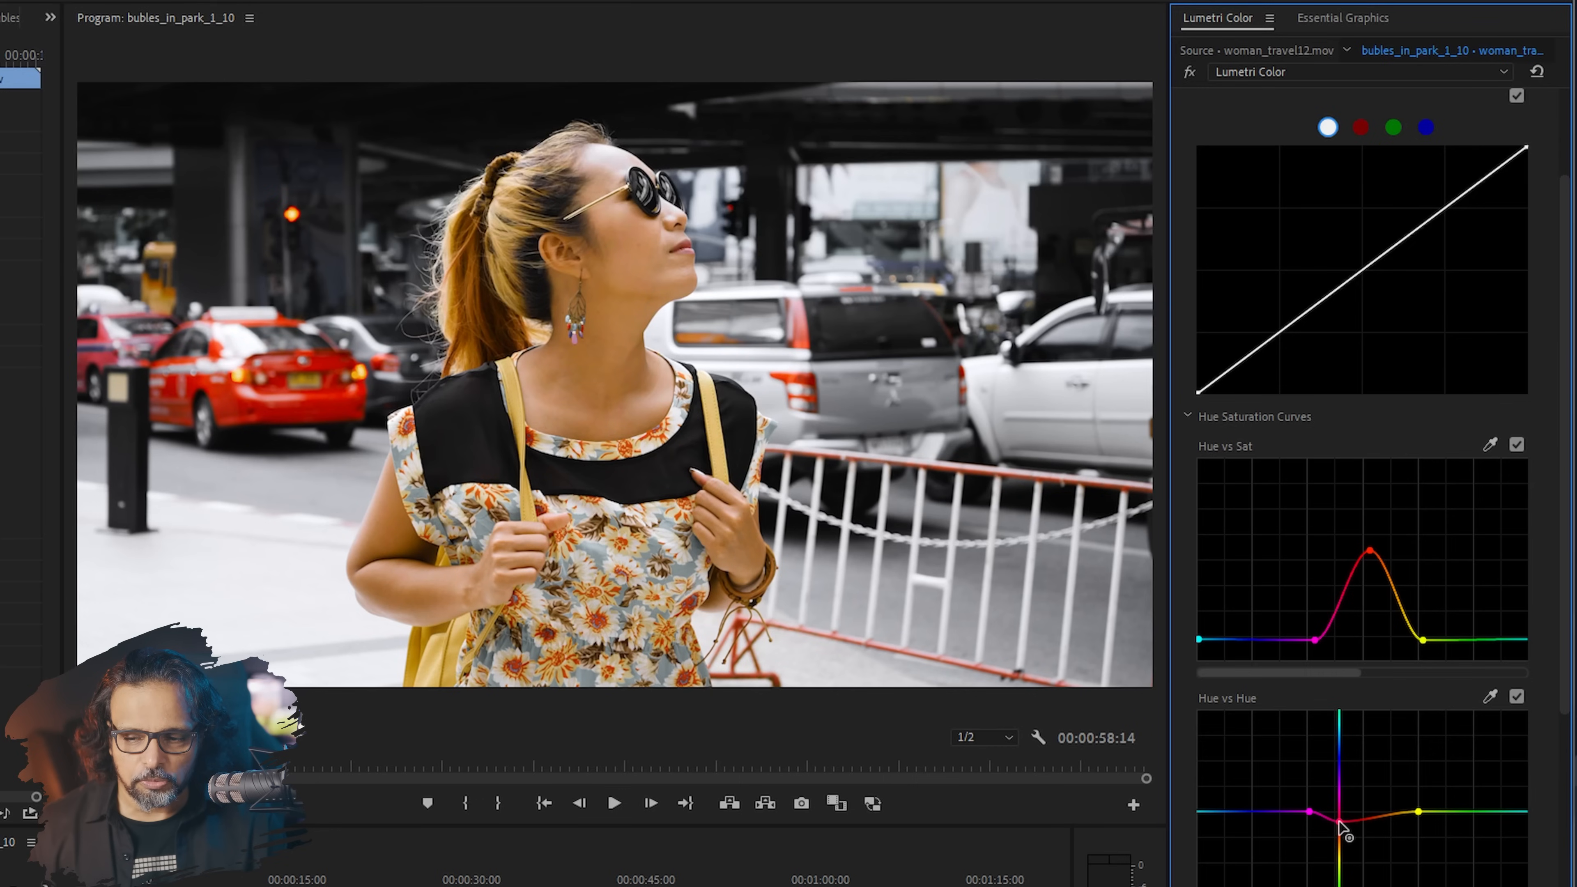
left_click_drag(1339, 821, 1339, 820)
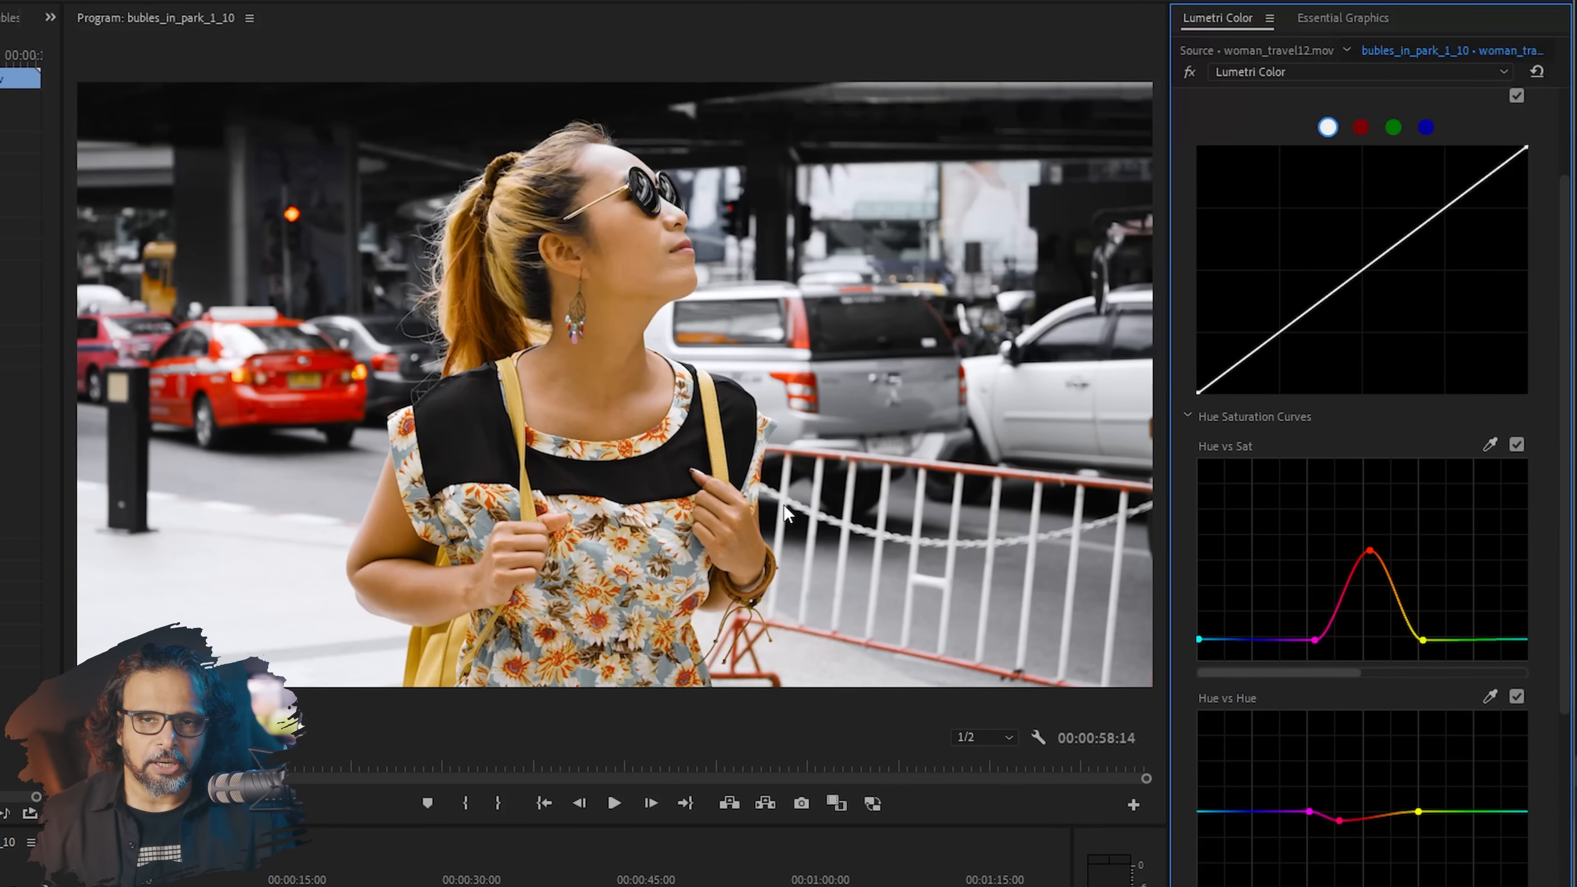
Step: Toggle the Lumetri Color effect off and on to compare the shot before and after grading
left_click(1189, 73)
left_click(1190, 73)
left_click(1190, 73)
left_click(1190, 73)
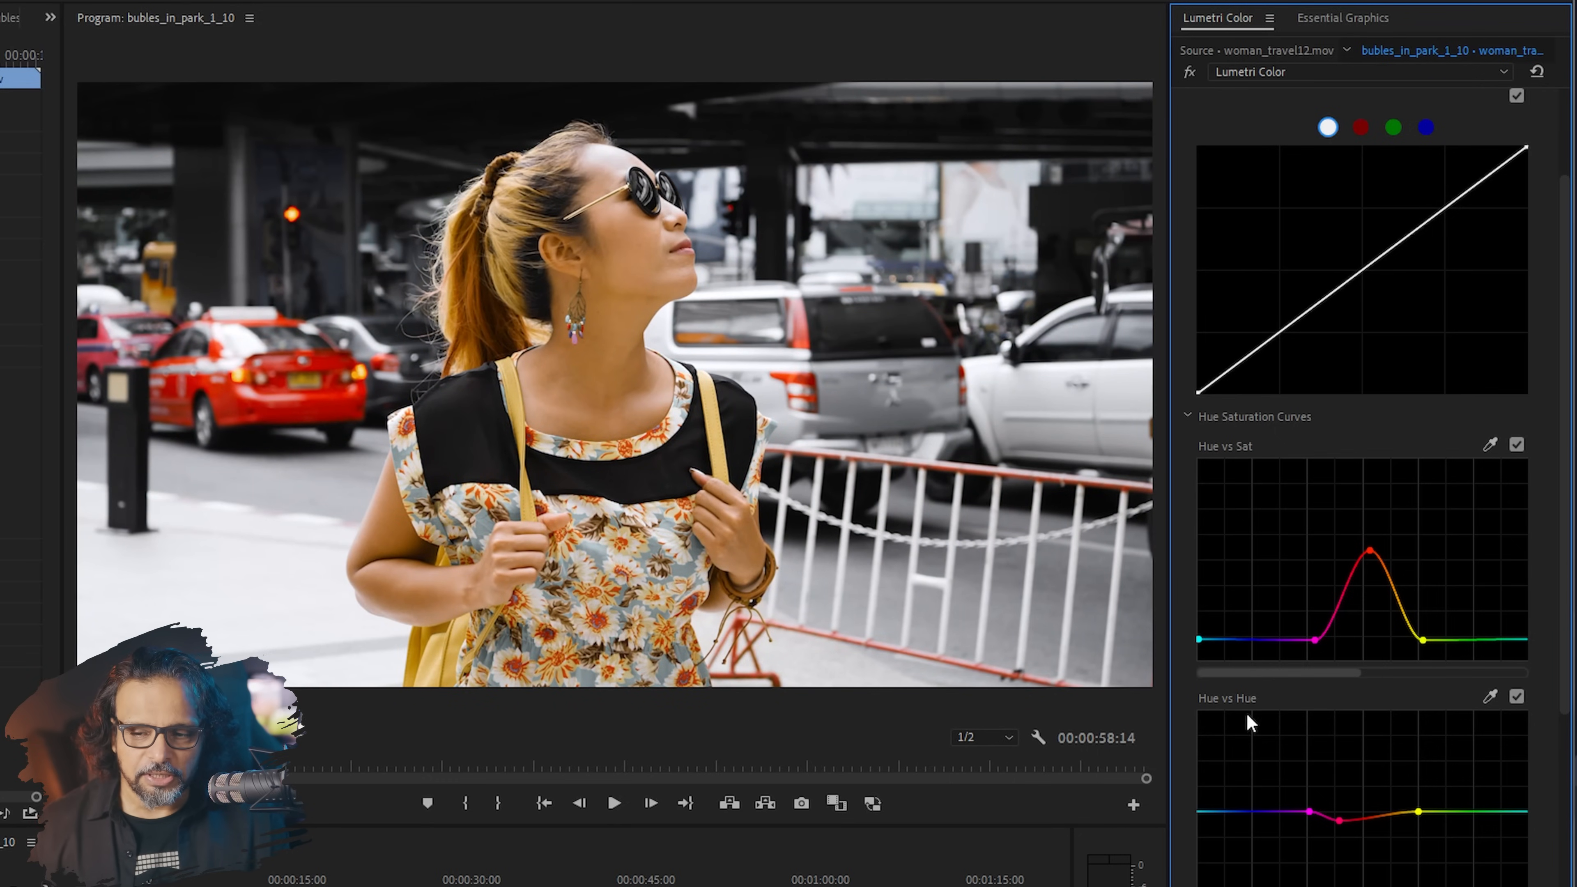
Step: Add a second red point to the Hue vs Hue curve slightly below the midline and anchor the orange hues beside it
left_click(1356, 820)
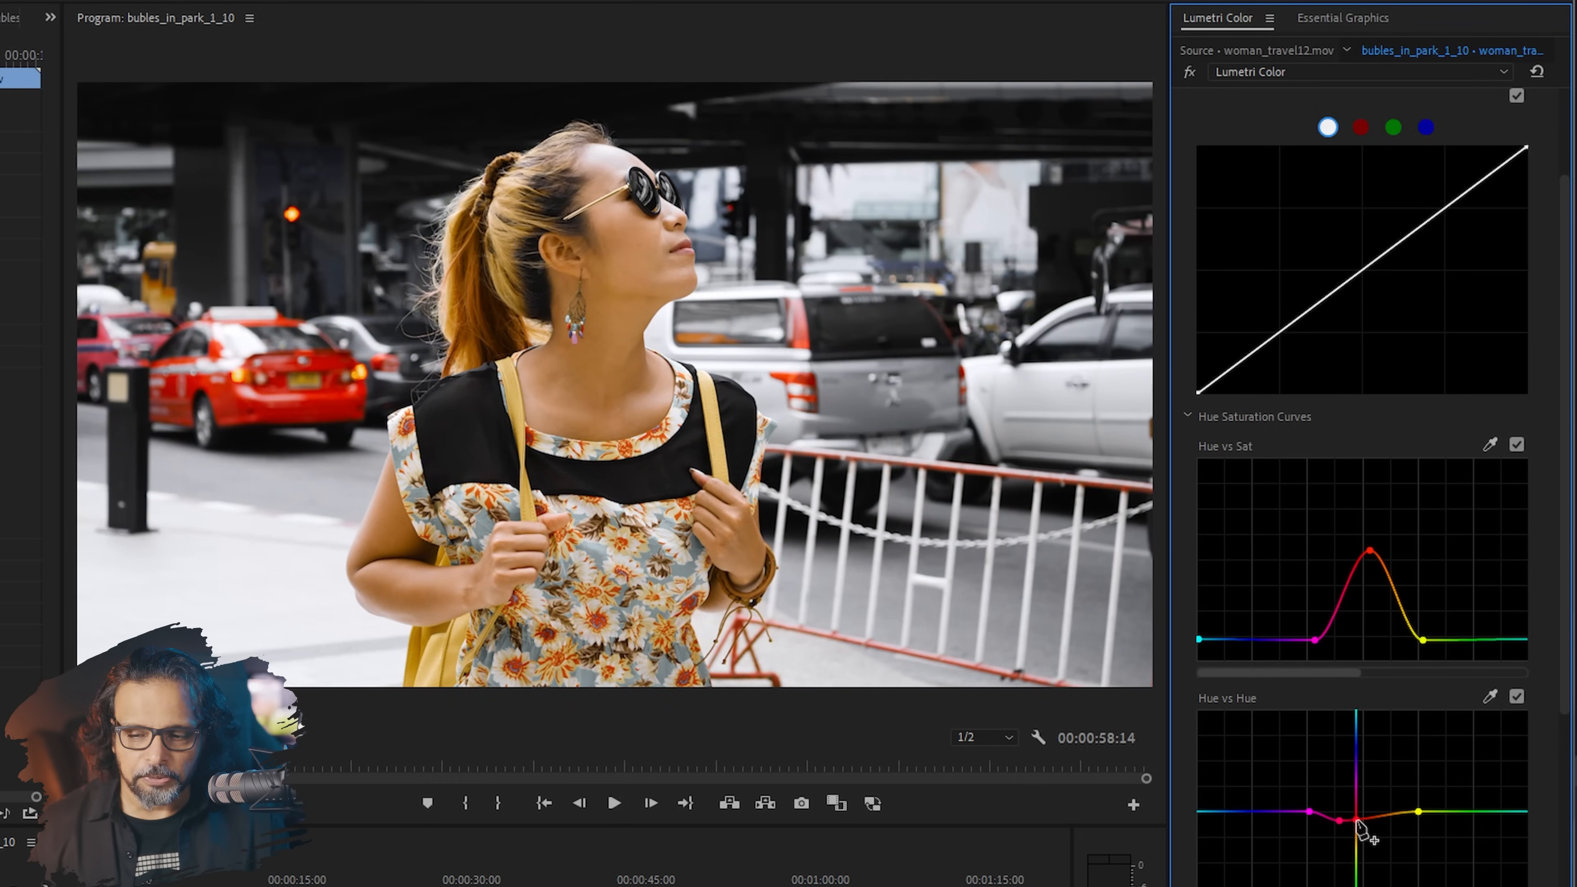
left_click_drag(1357, 822, 1353, 815)
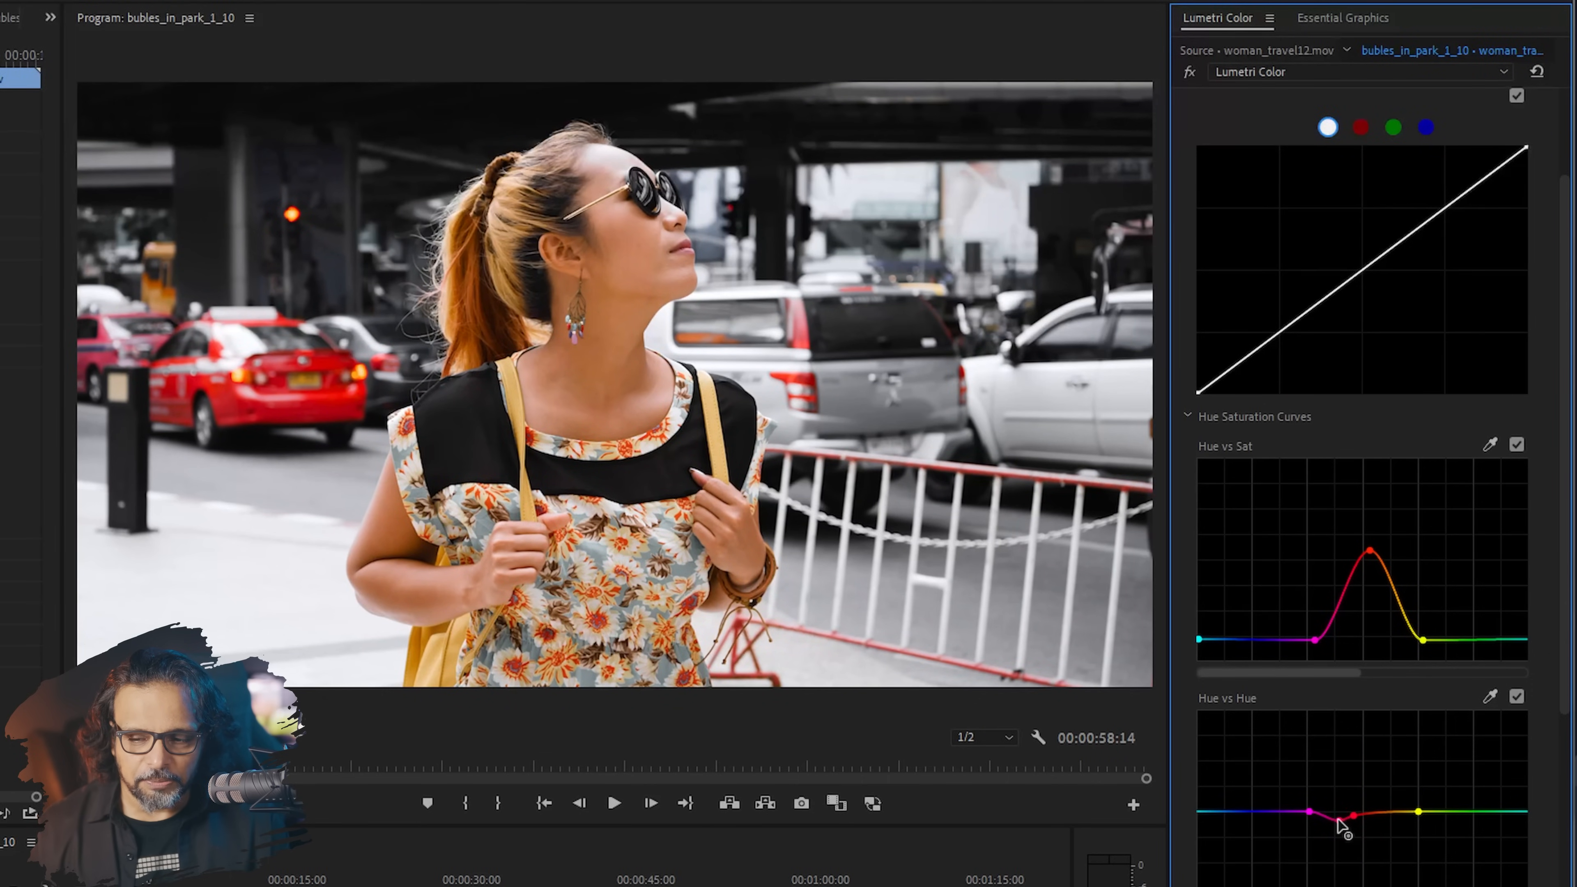
left_click(1379, 812)
left_click_drag(1355, 815, 1354, 822)
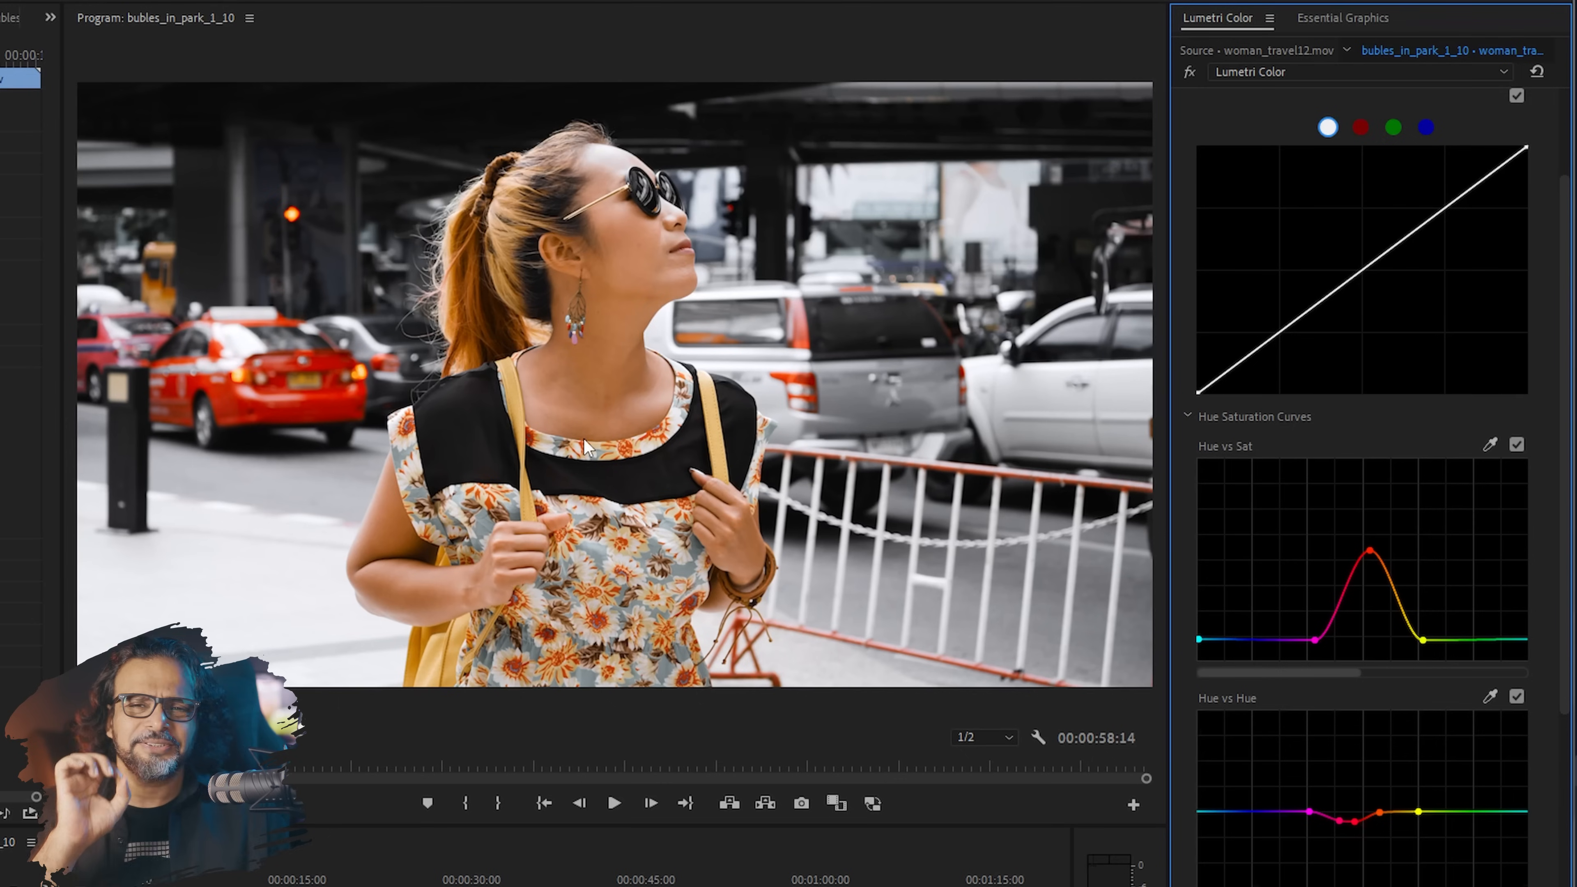
Step: Play the clip on to the frame with the orange bus and compare it with the Lumetri Color effect off and on
key("space")
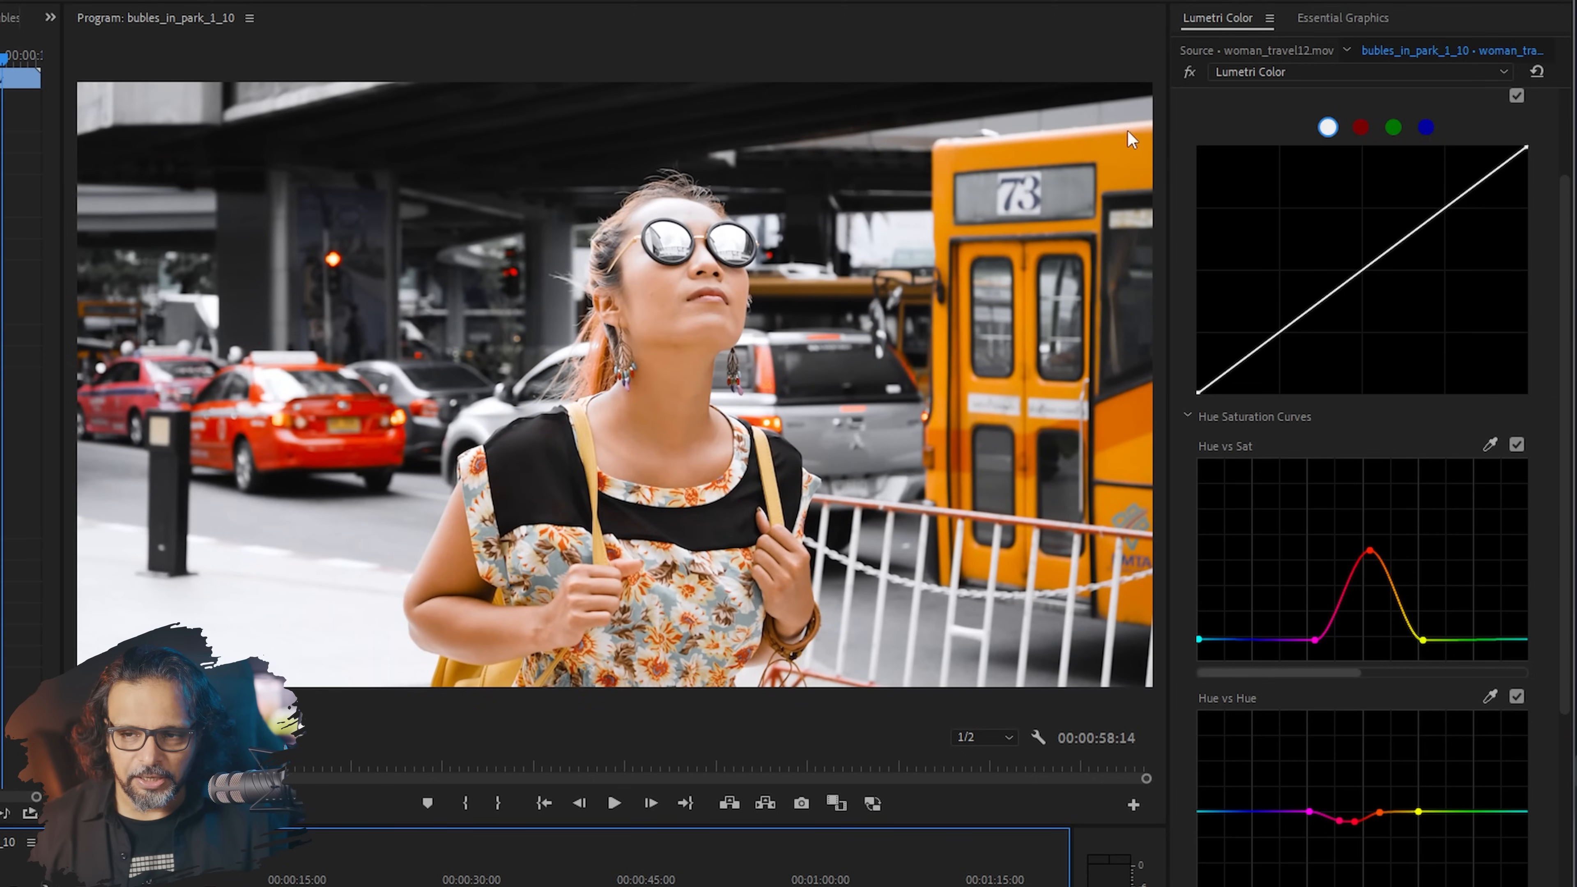
left_click(1190, 71)
left_click(1190, 72)
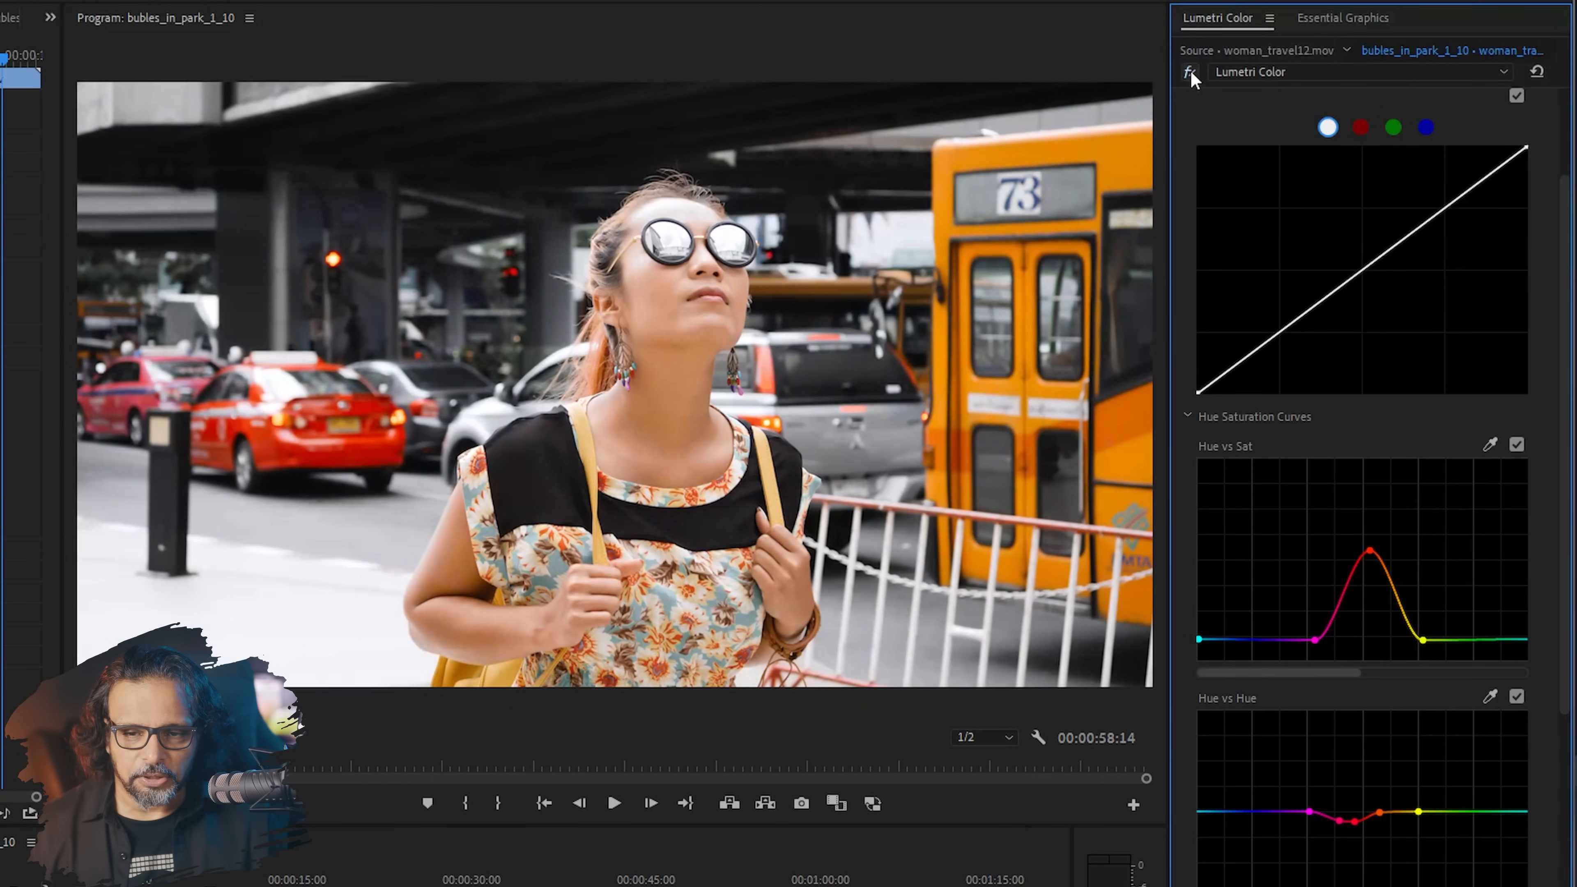
left_click(1190, 72)
left_click(1191, 73)
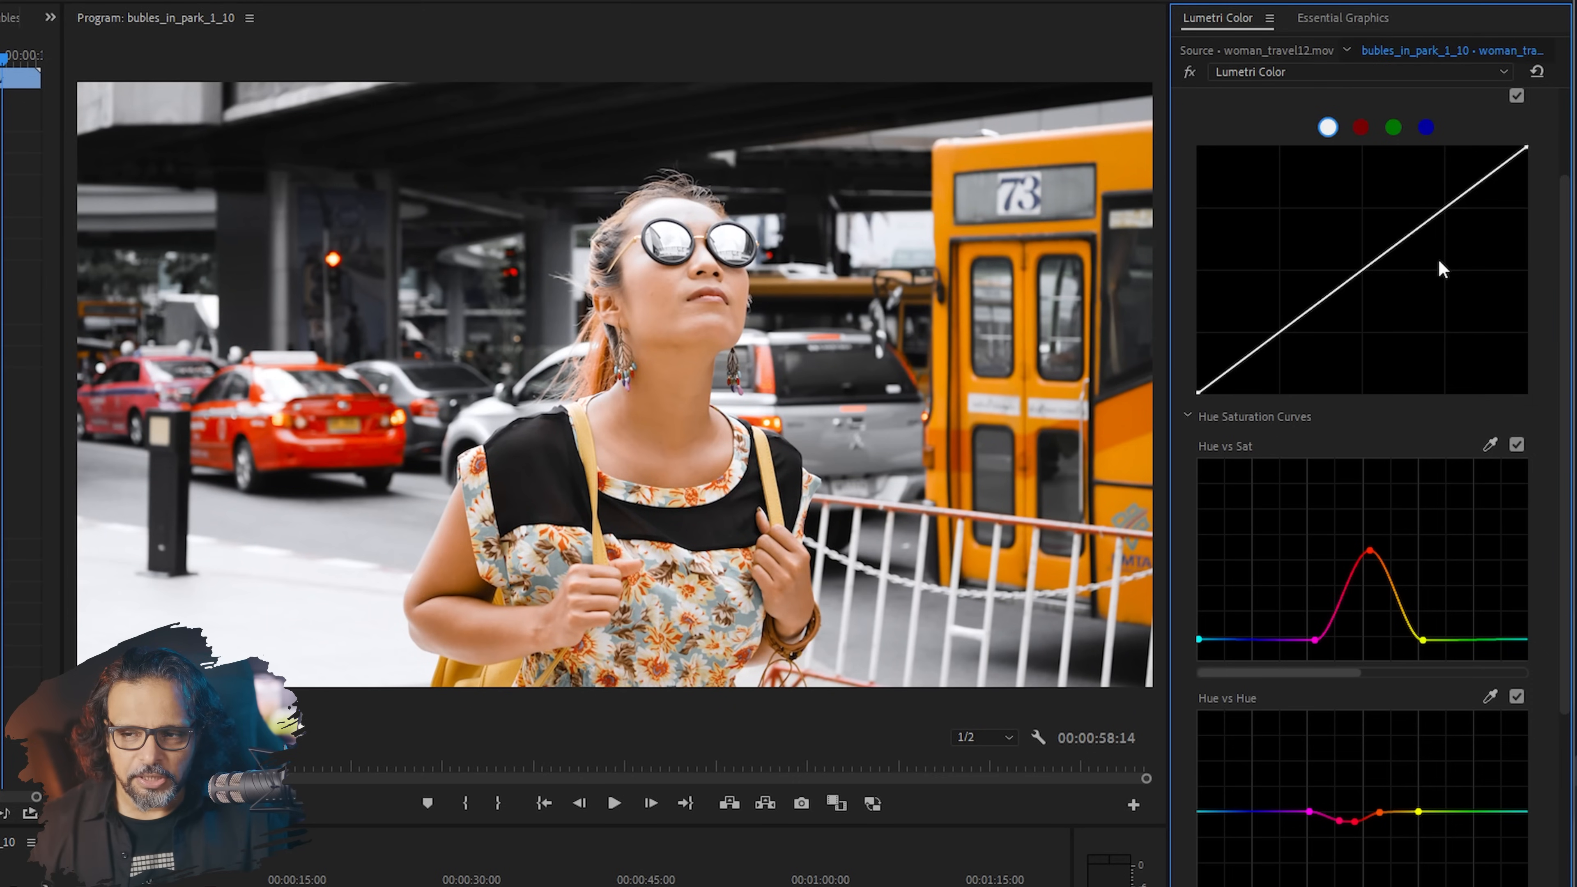
Step: Add shadow and highlight points to the white RGB curve, lift its black point slightly and pull the shadow point down
scroll(1416, 348, "up", 2)
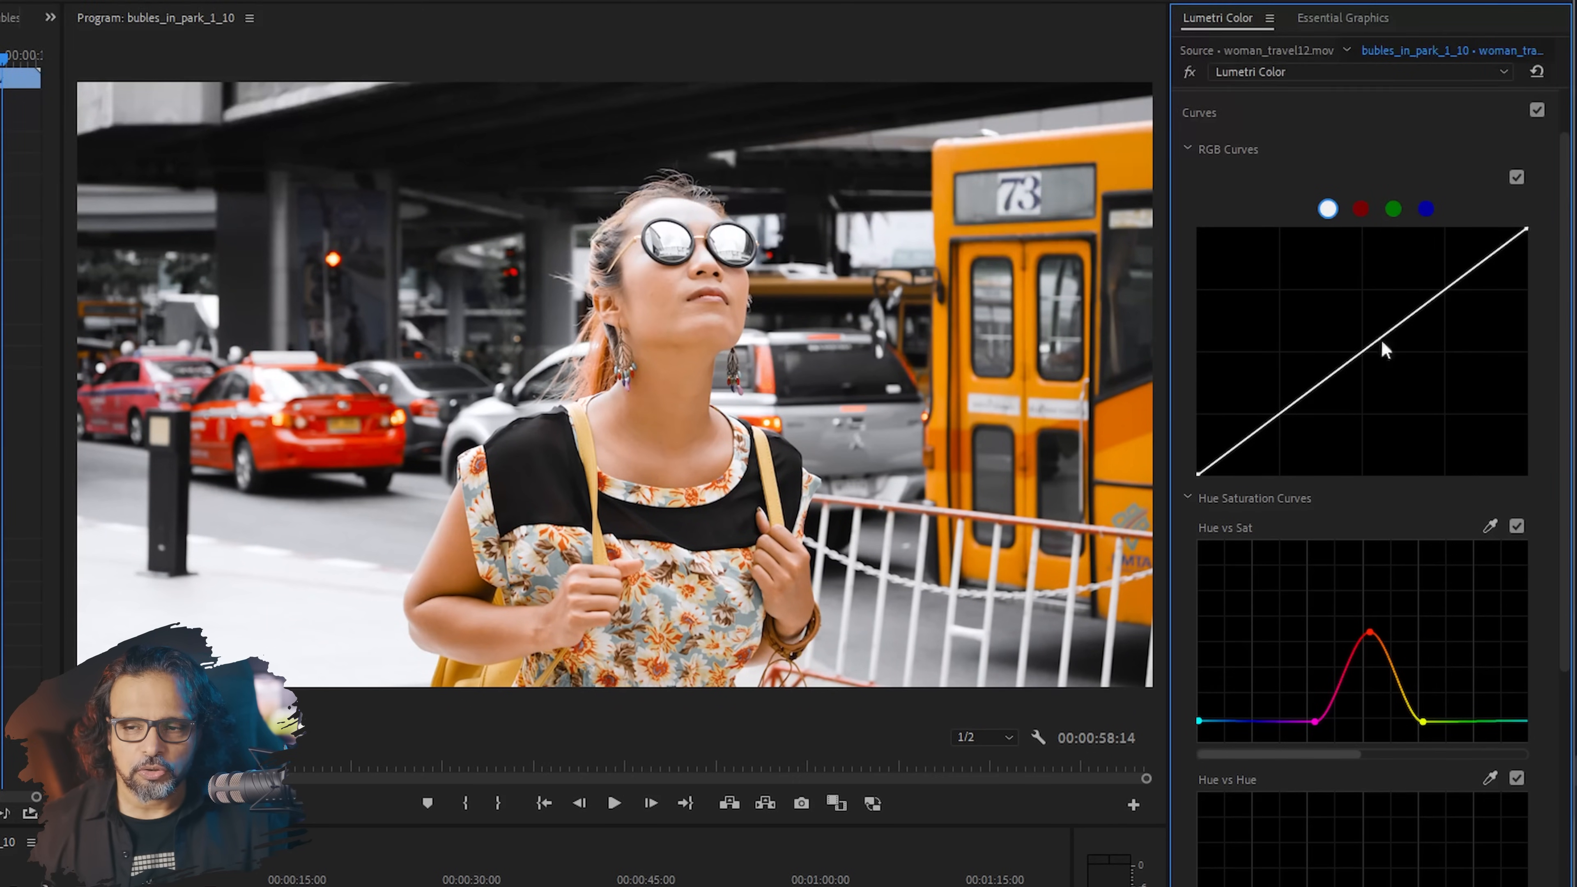
left_click(1443, 290)
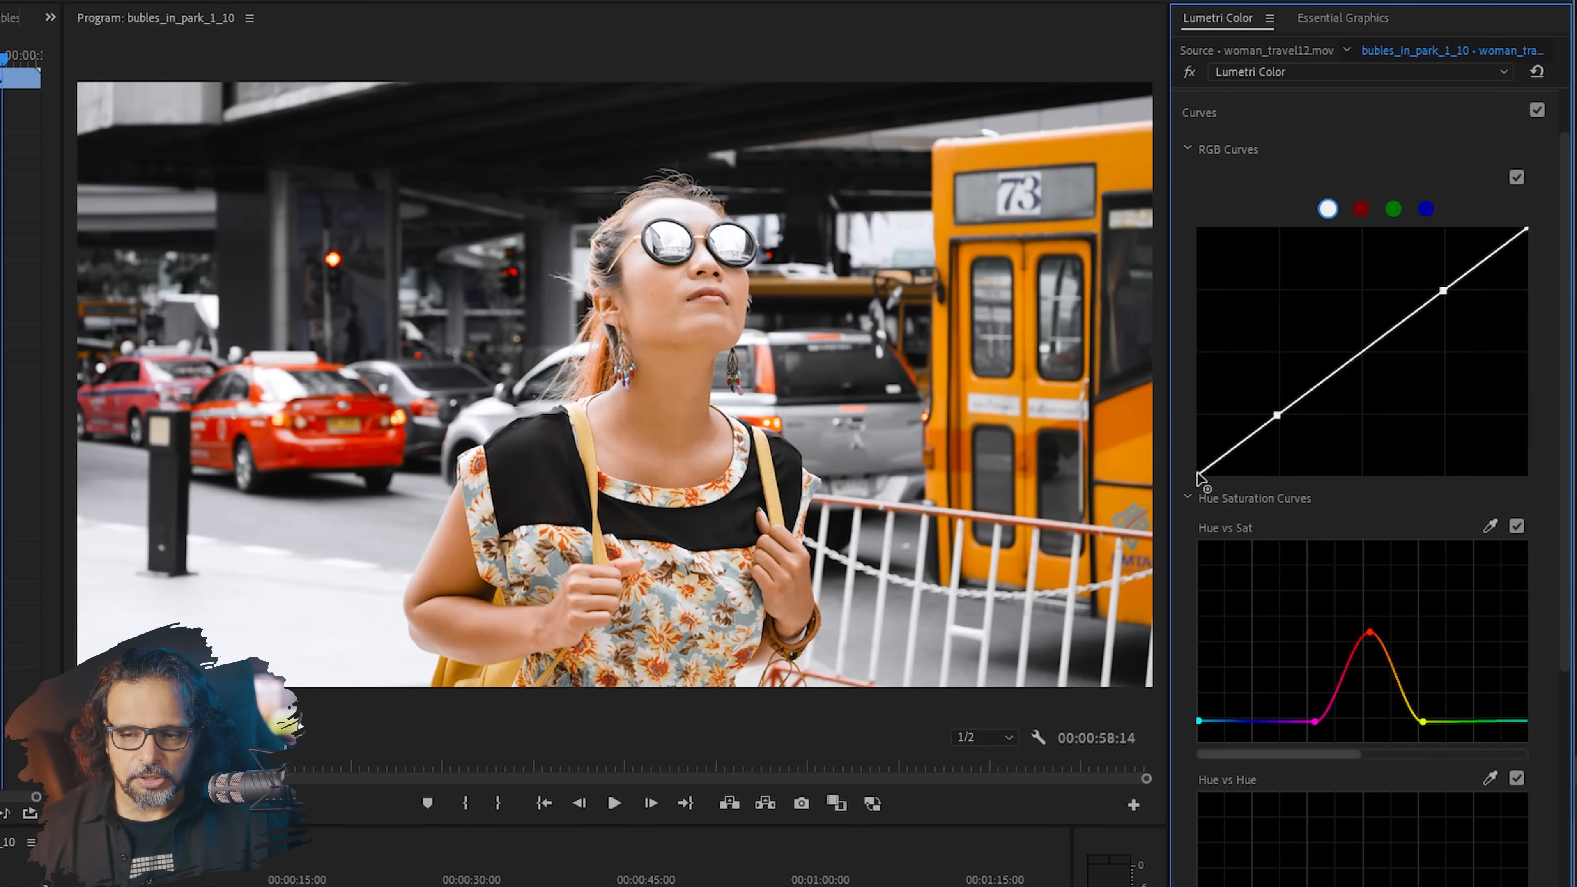
mouse_move(1197, 474)
left_mouse_down()
mouse_move(1191, 461)
mouse_move(1186, 484)
mouse_move(1186, 469)
left_mouse_up()
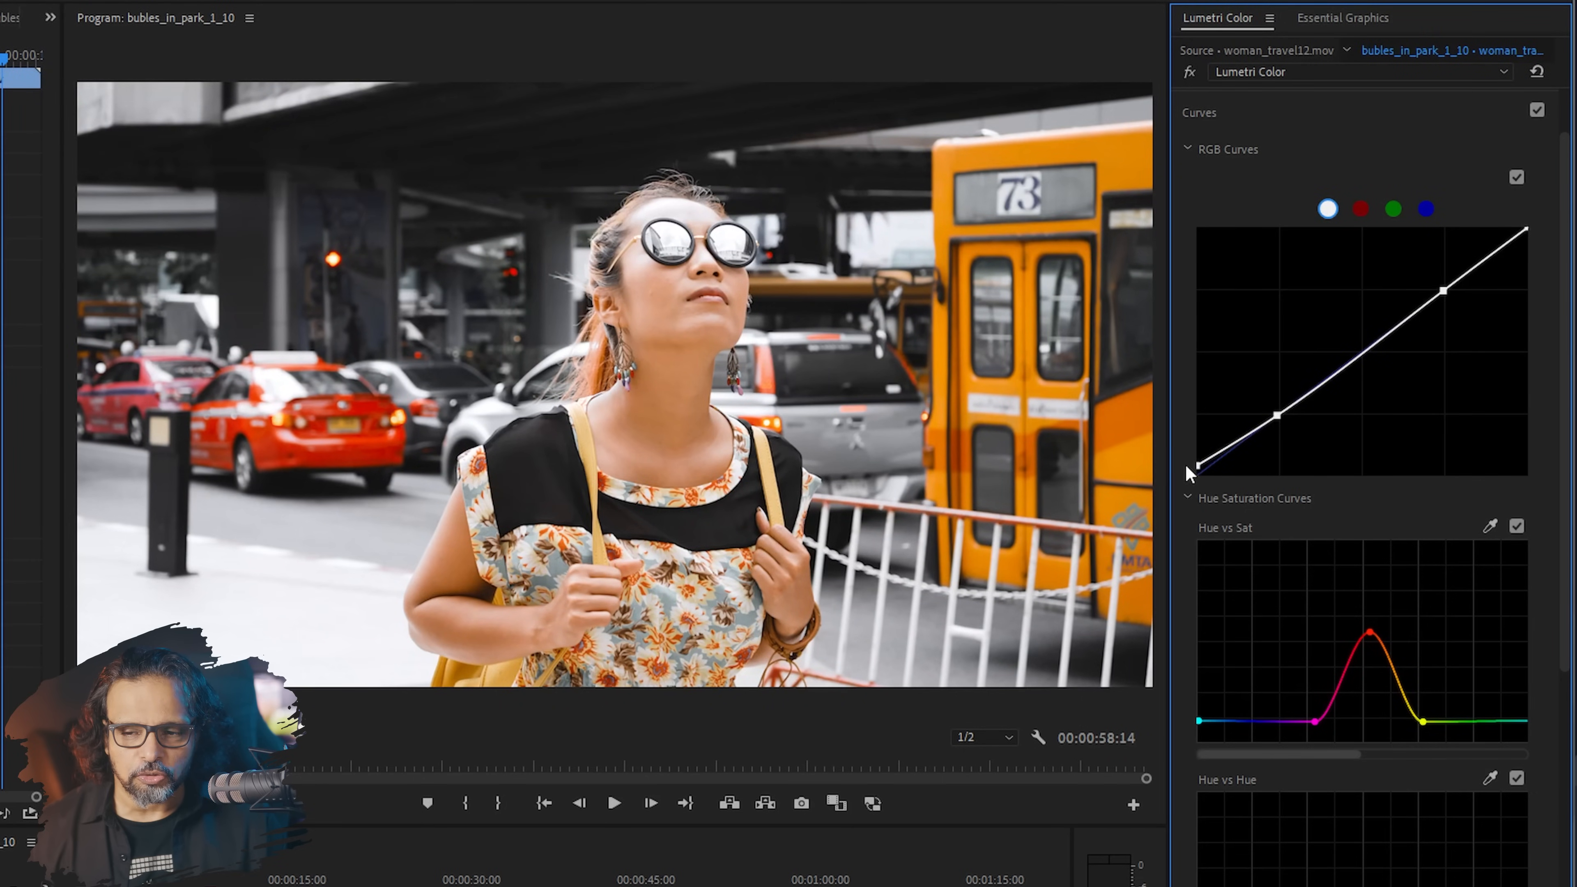
left_click_drag(1278, 417, 1280, 430)
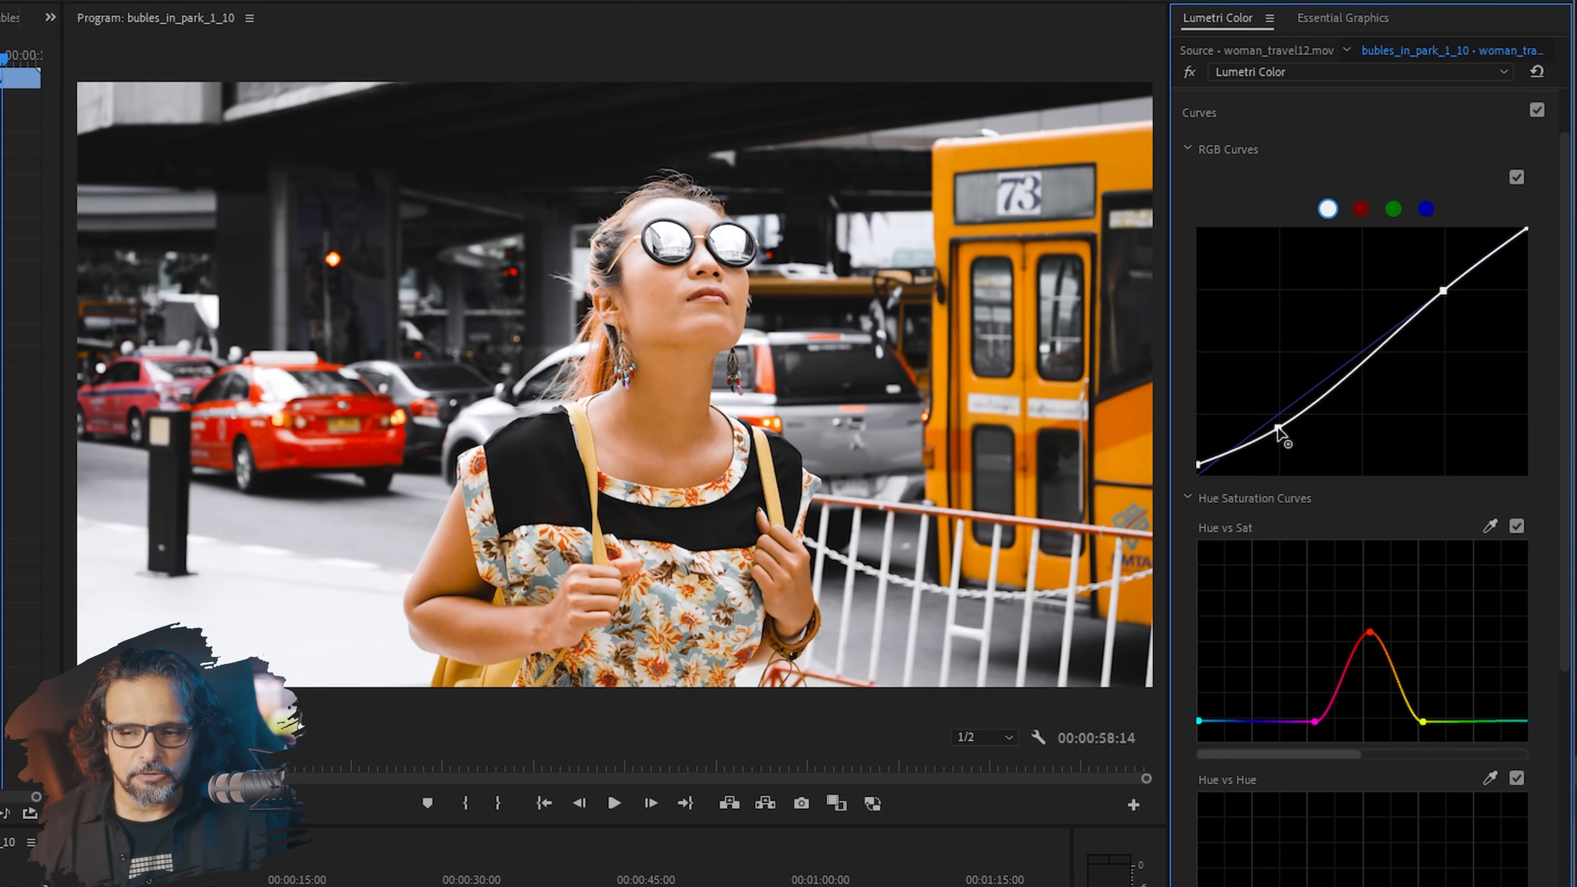
Step: Raise the highlight point of the white RGB curve slightly above the diagonal and lower its white point a little
left_click_drag(1443, 289, 1445, 281)
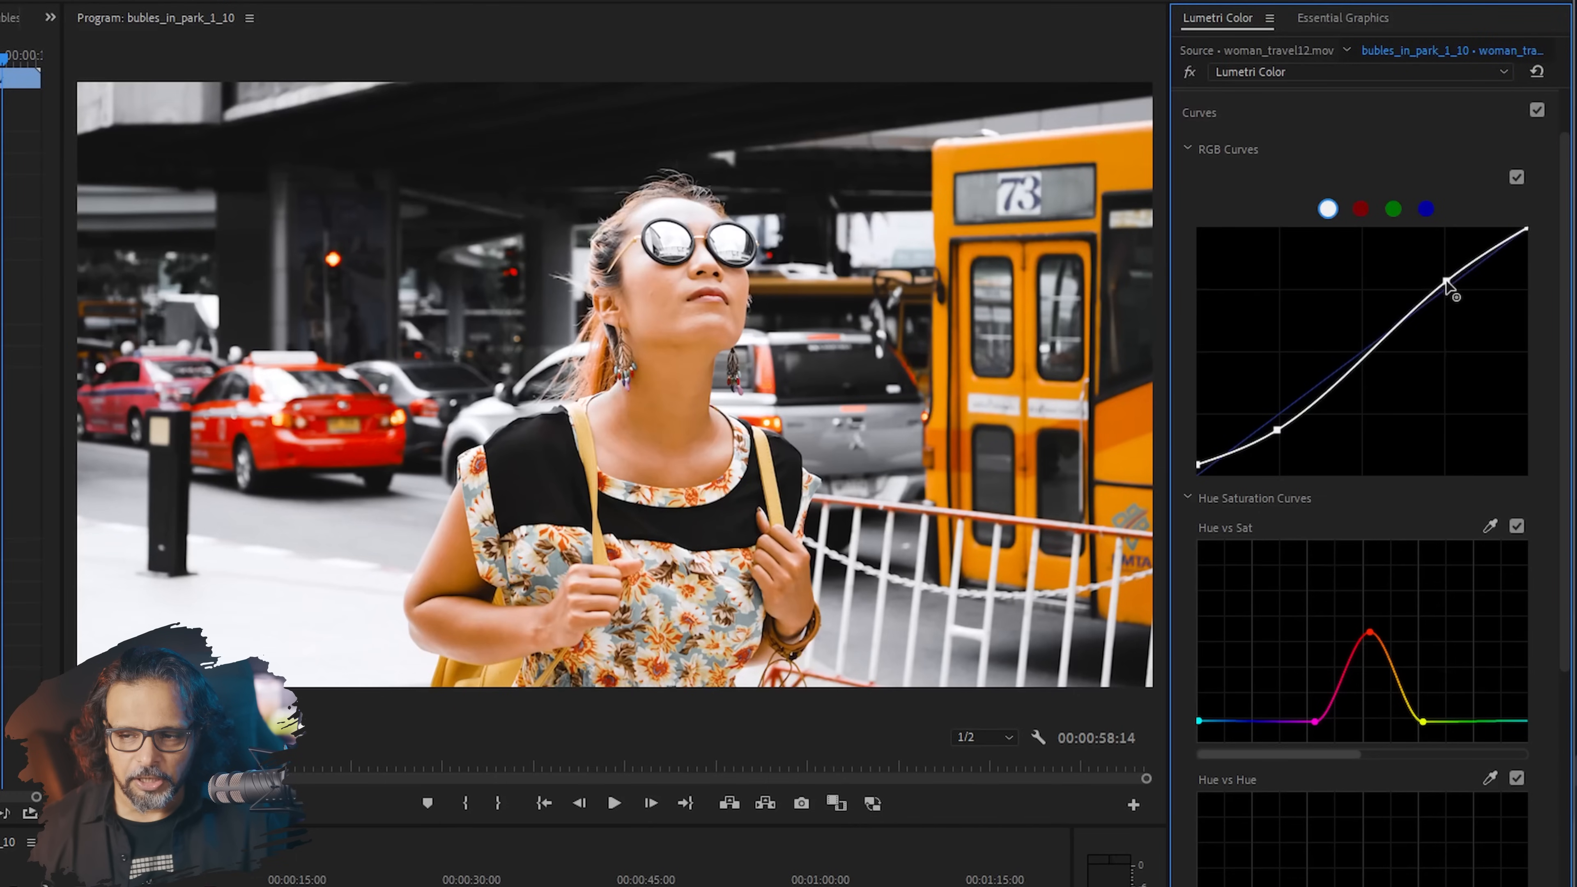
left_click_drag(1527, 228, 1530, 247)
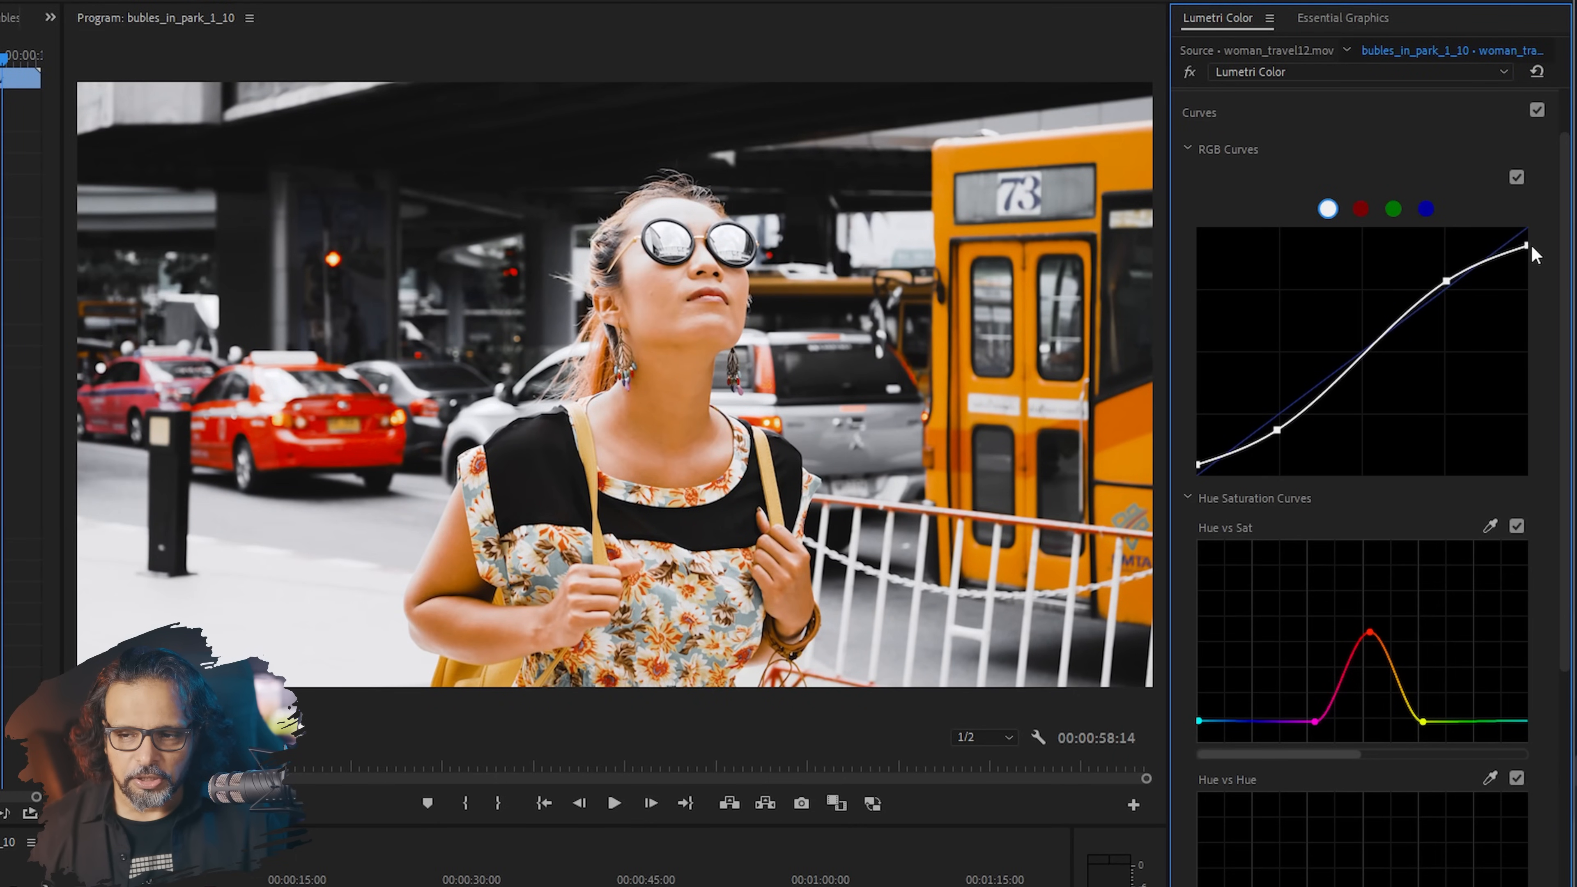
left_click_drag(1447, 282, 1448, 285)
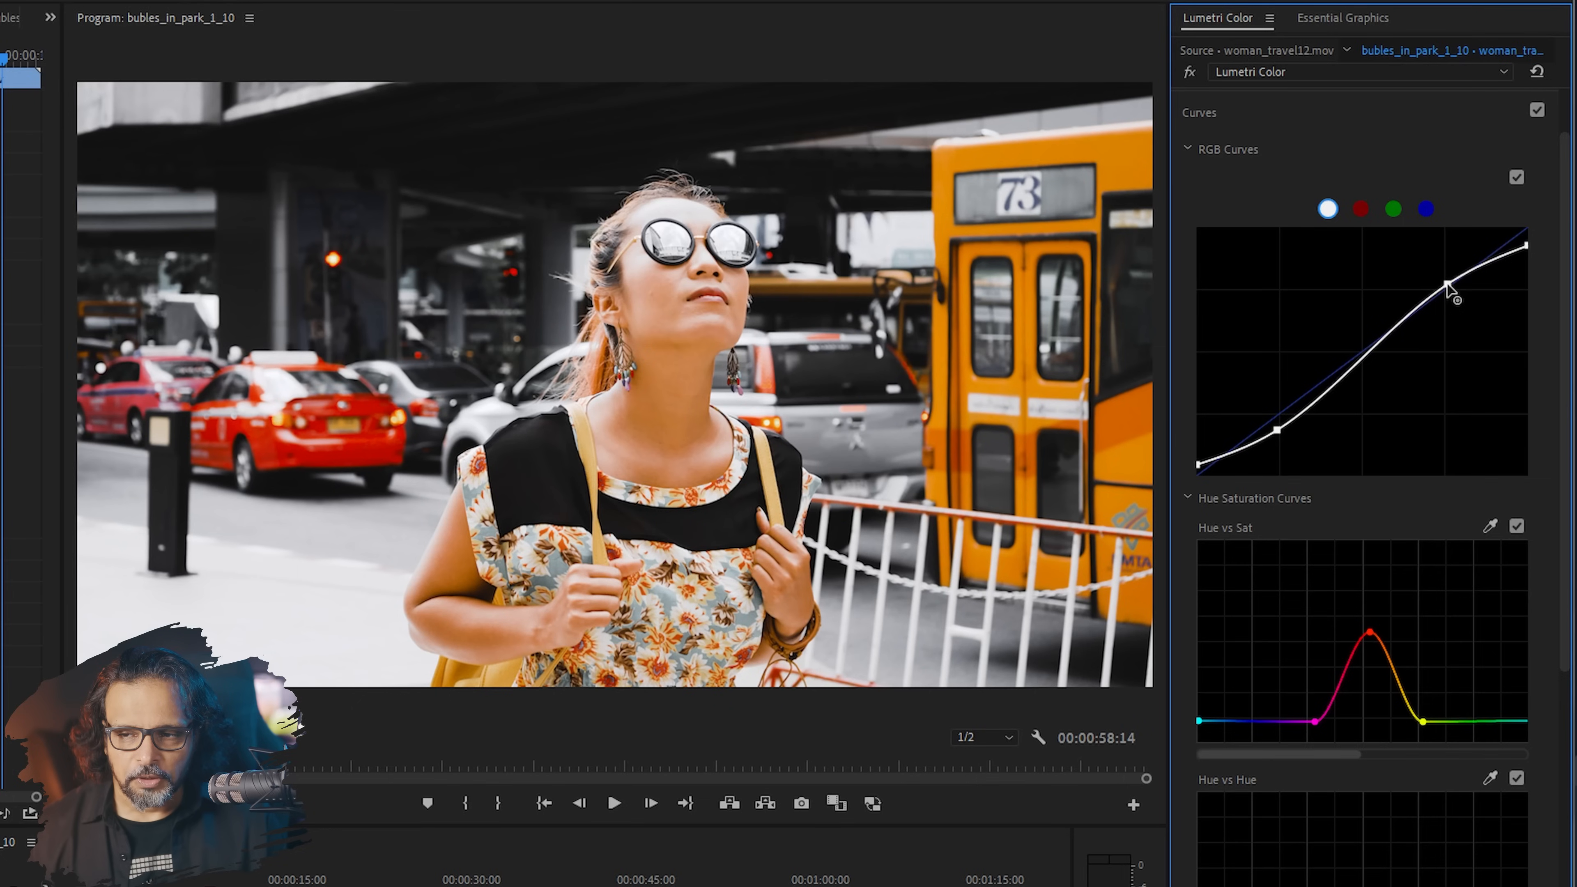
Step: Compare the frame with the RGB curves switched off and on, leaving them enabled
left_click(1518, 177)
left_click(1519, 177)
left_click(1519, 177)
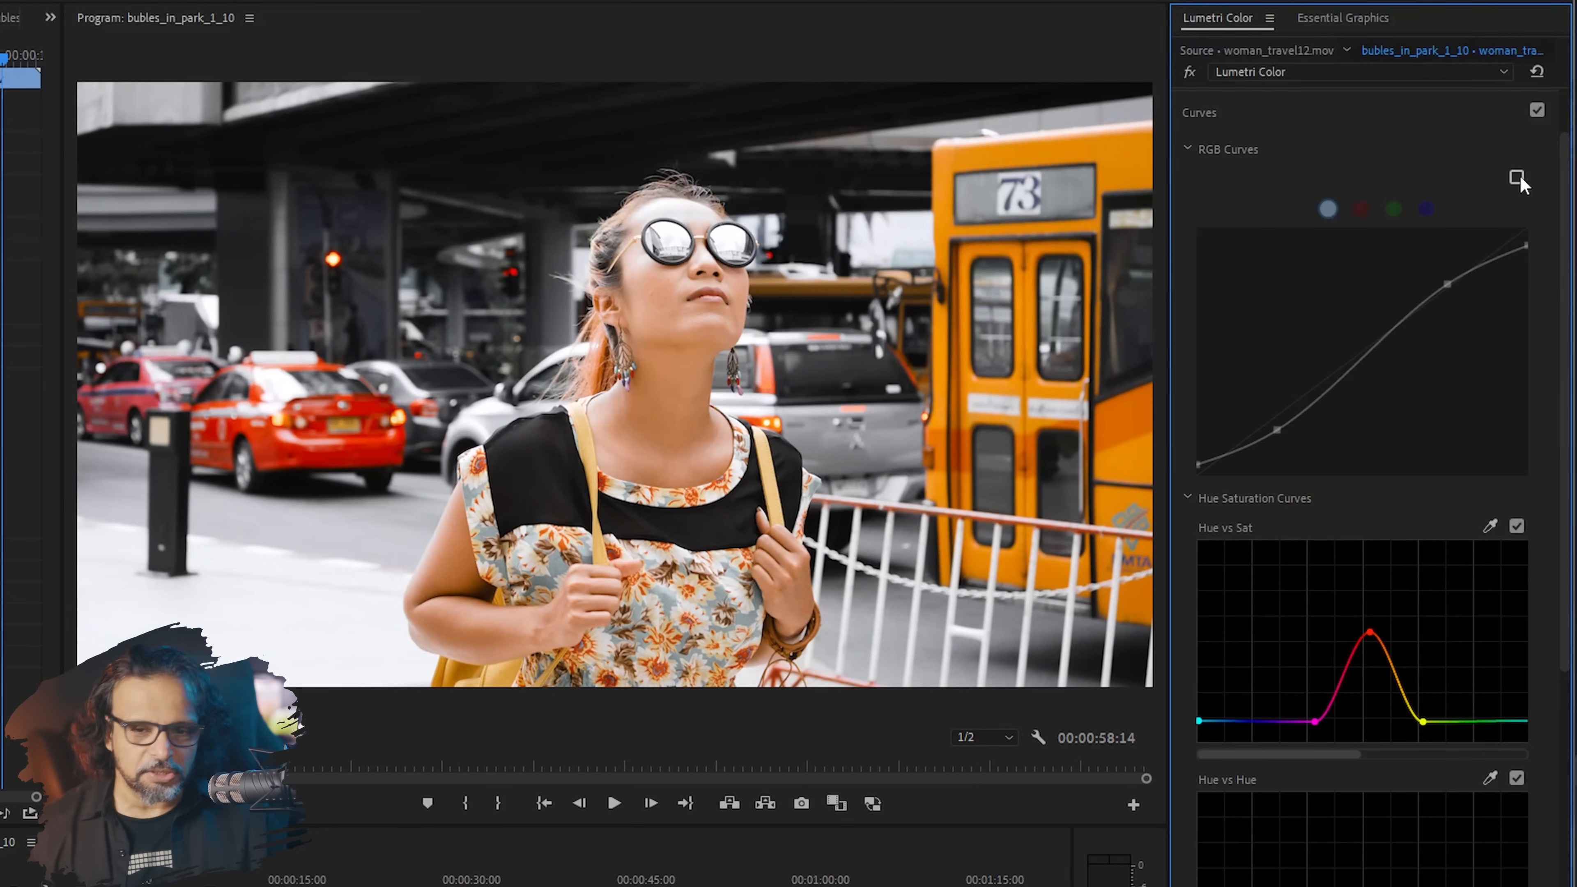
left_click(1516, 178)
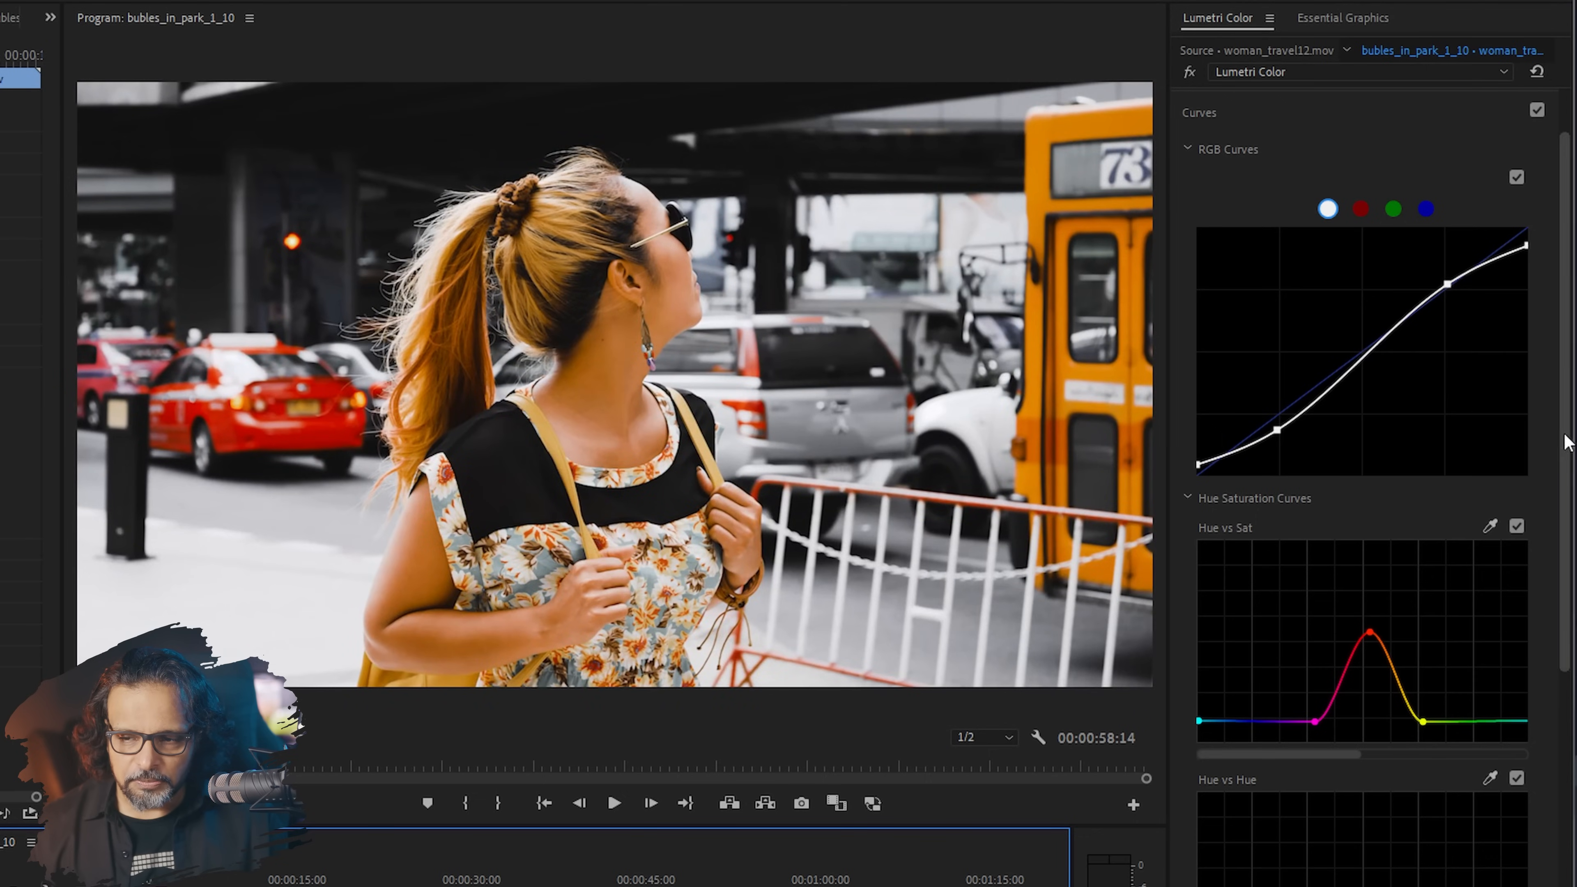
Step: Tint the shadows slightly teal with the Shadows color wheel and lower the shadow brightness a little
left_click_drag(1569, 344, 1567, 783)
left_click_drag(1565, 868, 1538, 276)
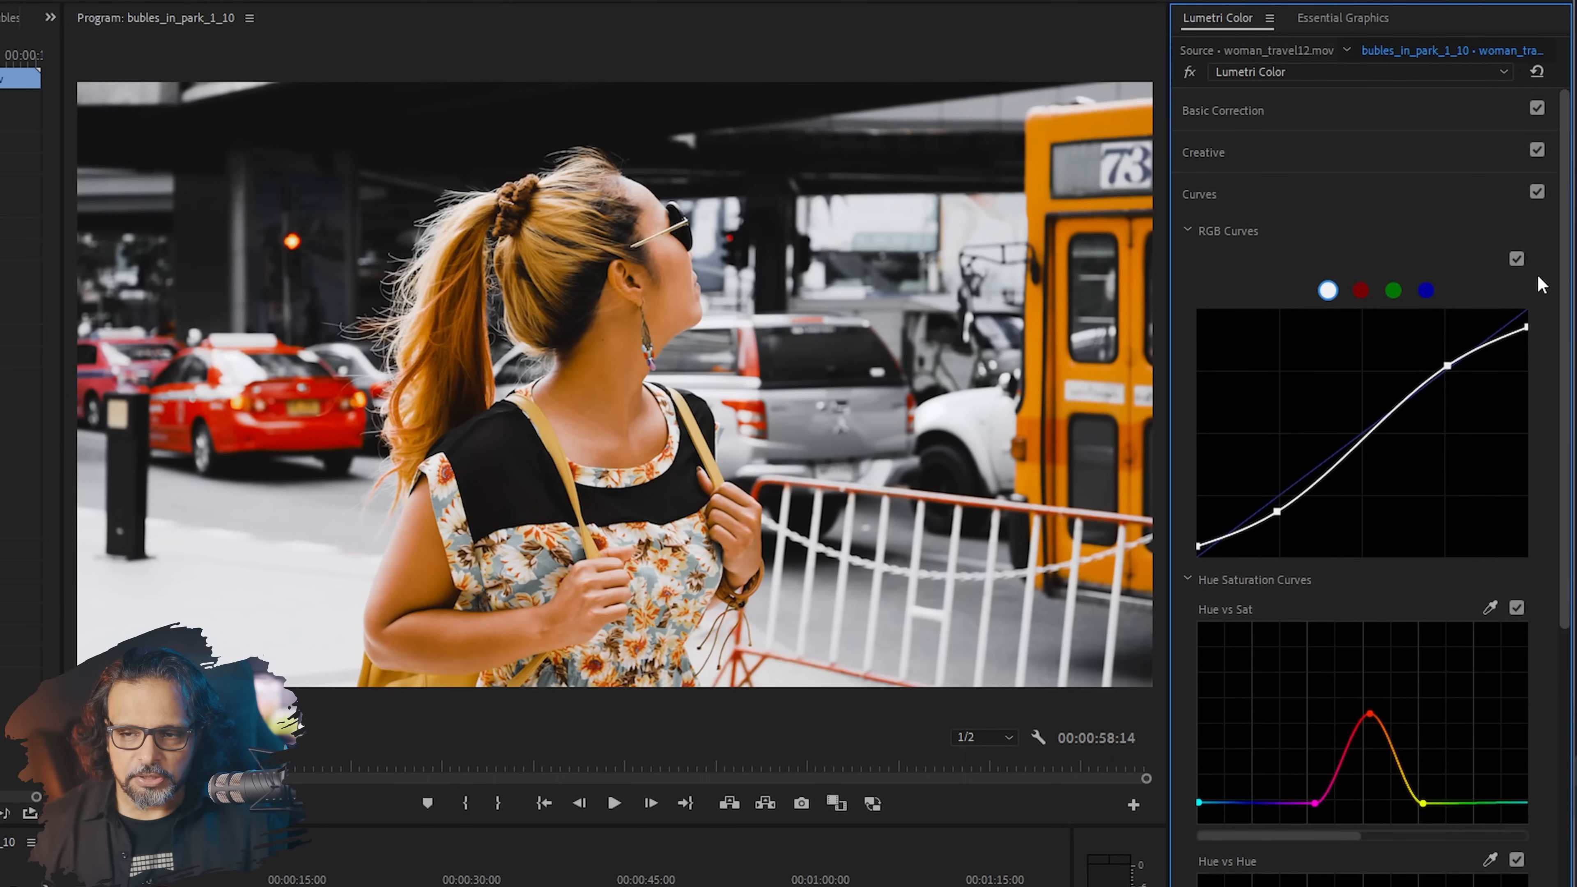
left_click(1245, 202)
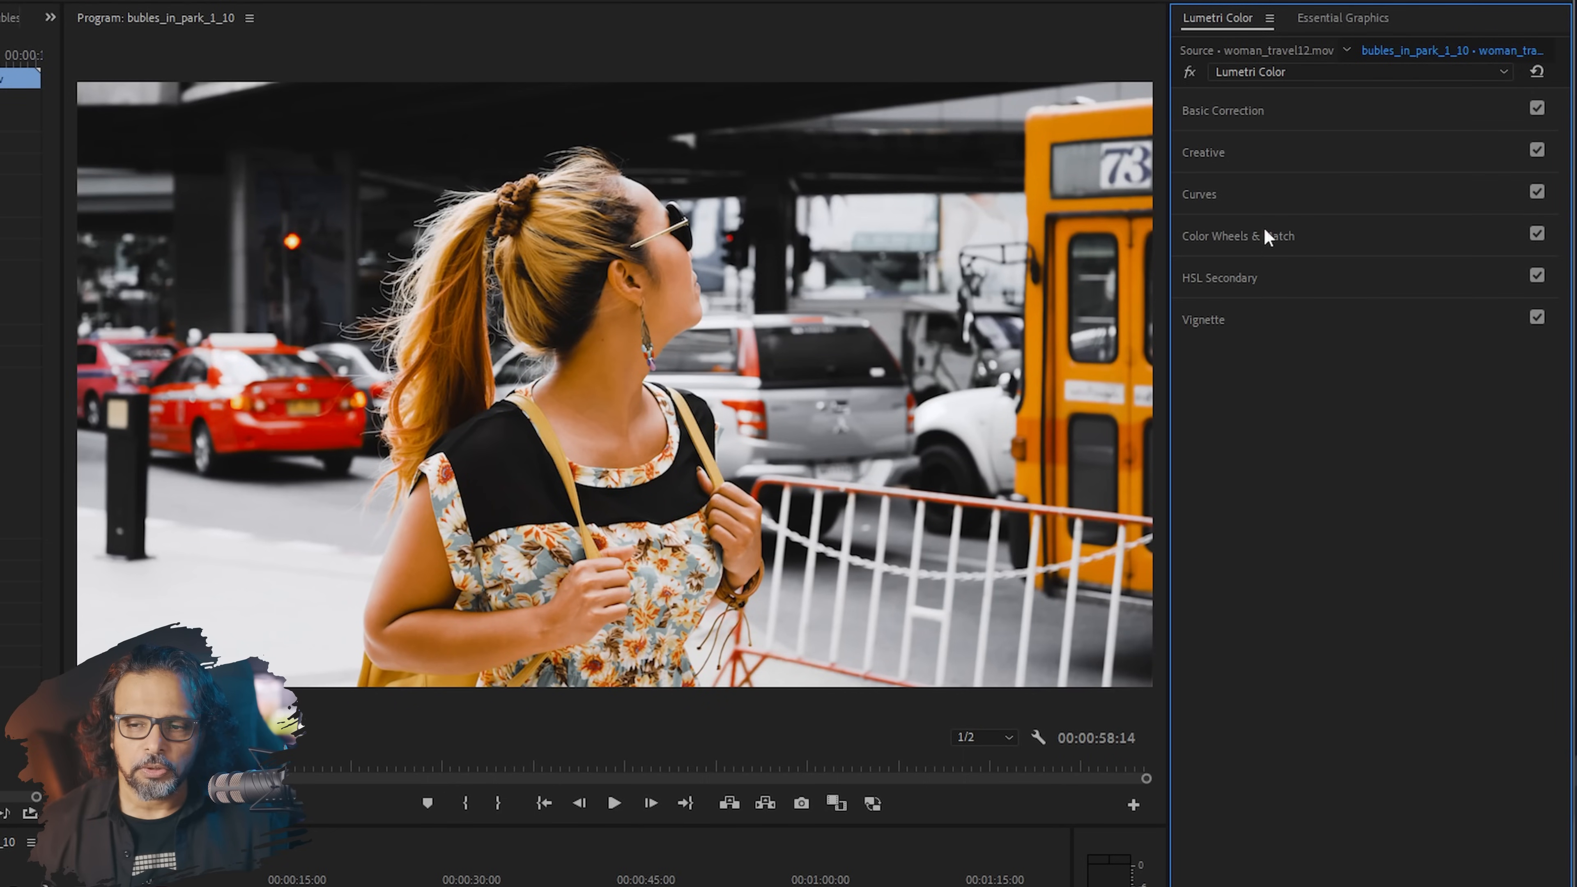
left_click(1322, 243)
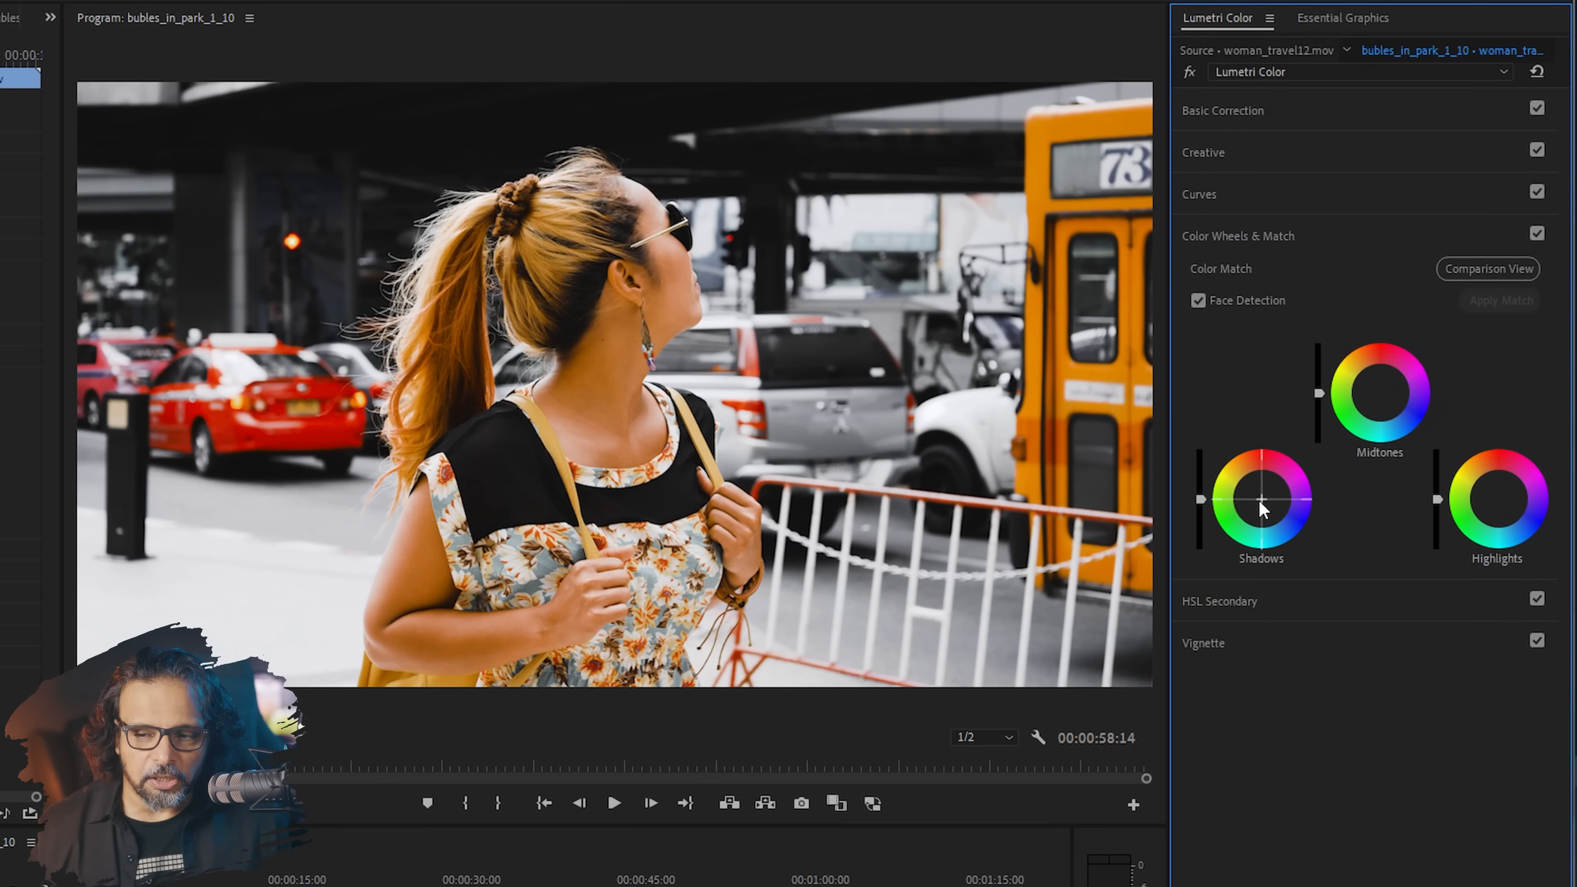
left_click_drag(1261, 499, 1261, 538)
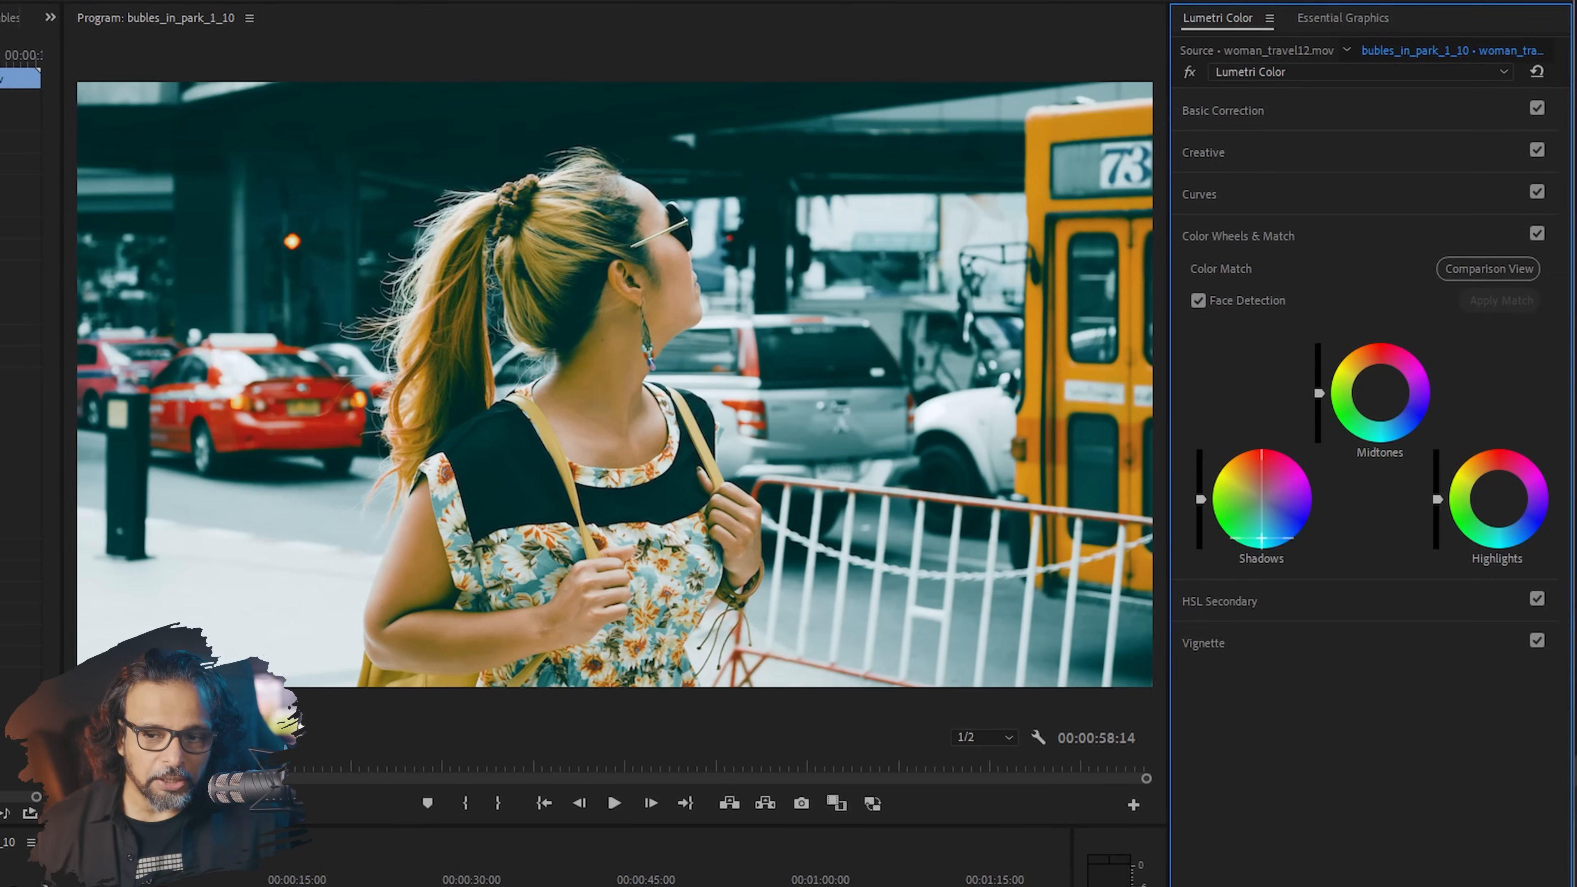
left_click_drag(1261, 535, 1260, 514)
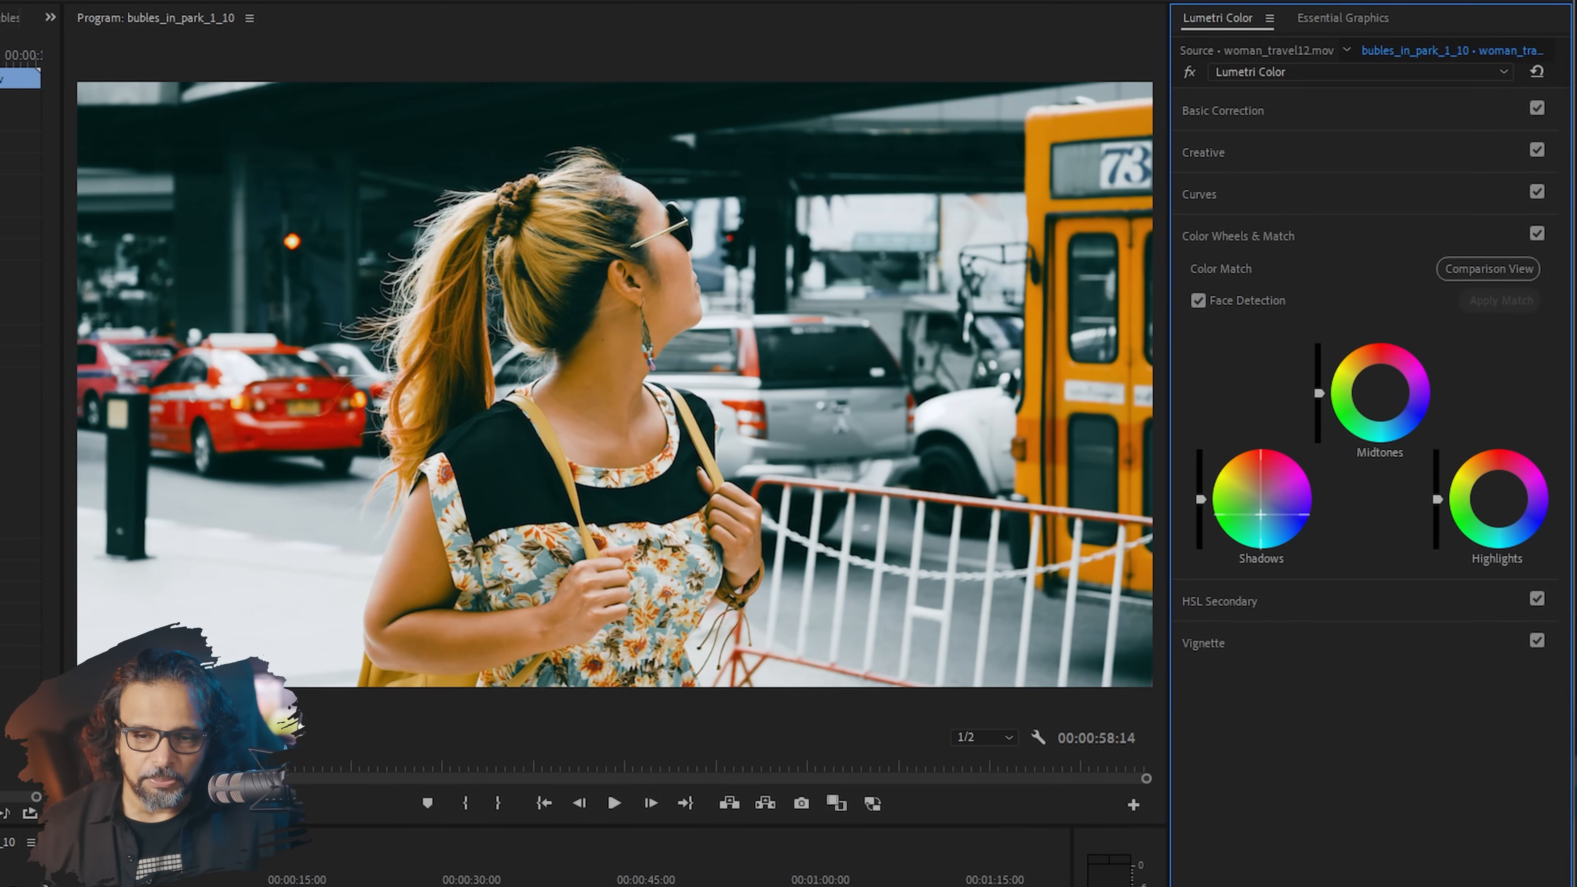
left_click_drag(1261, 513, 1260, 511)
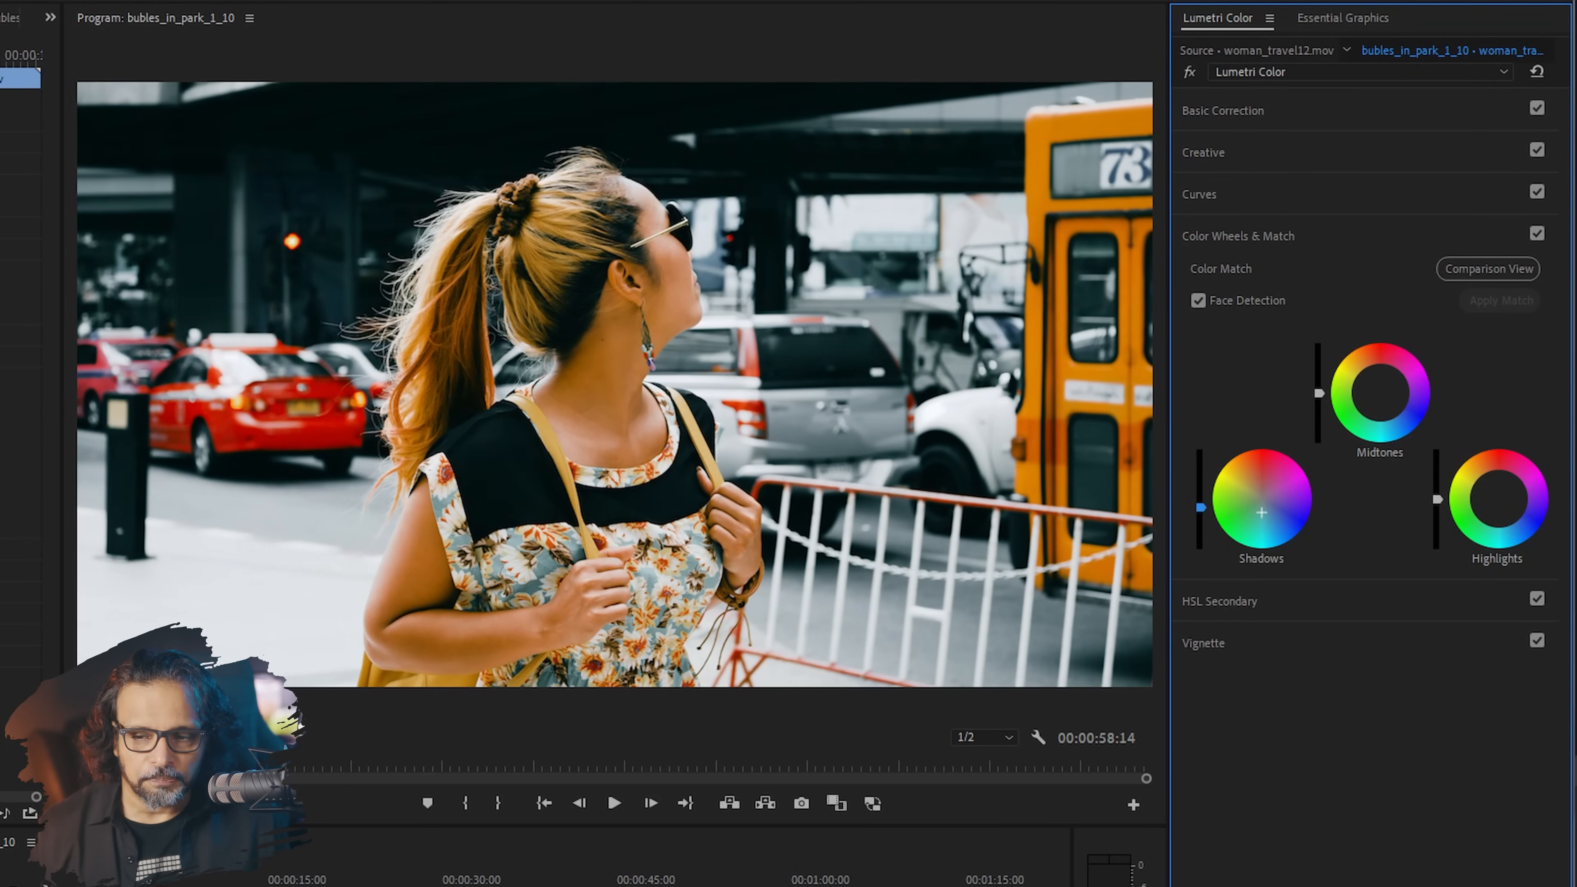
mouse_move(1201, 511)
left_mouse_down()
mouse_move(1200, 549)
mouse_move(1200, 505)
left_mouse_up()
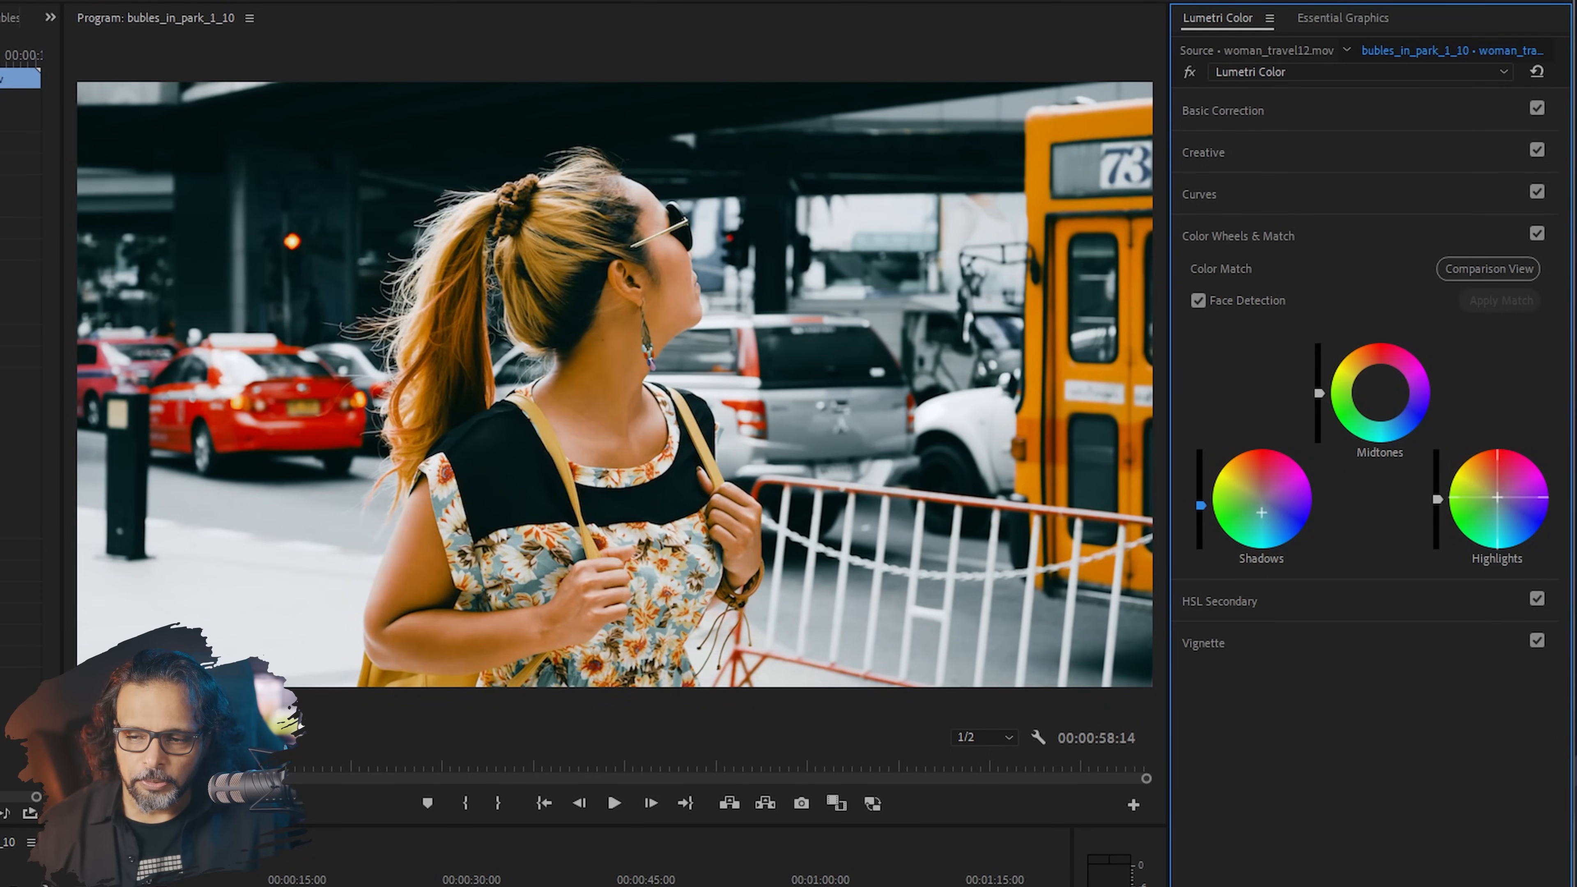
Step: Shift the highlights slightly toward orange and the midtones slightly toward blue, and compare the color wheels off and on
left_click_drag(1495, 496, 1493, 491)
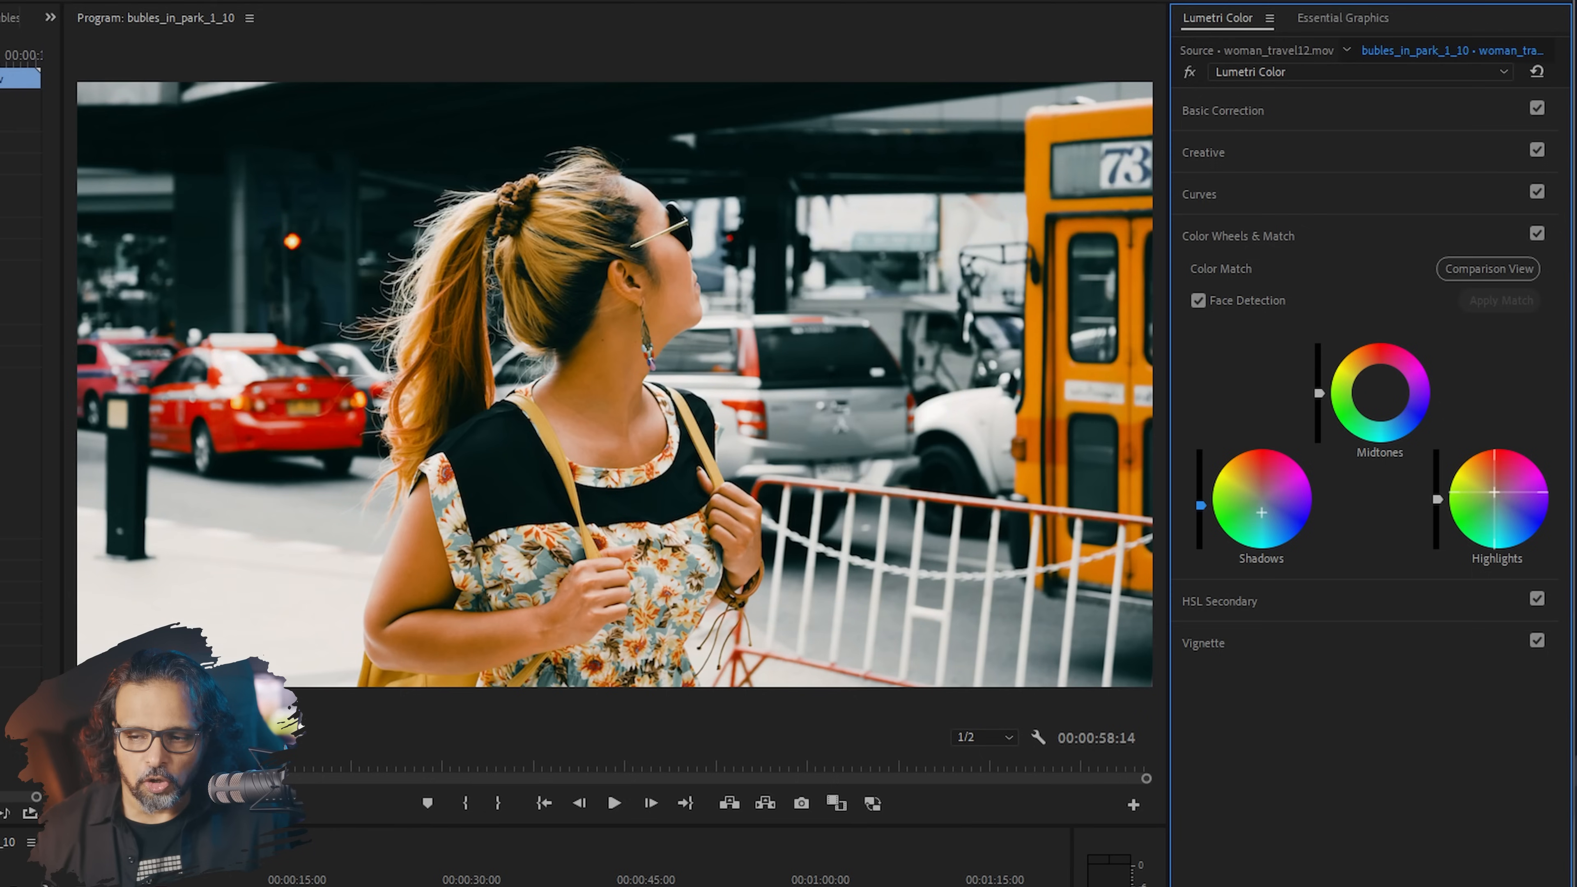
left_click_drag(1379, 393, 1385, 402)
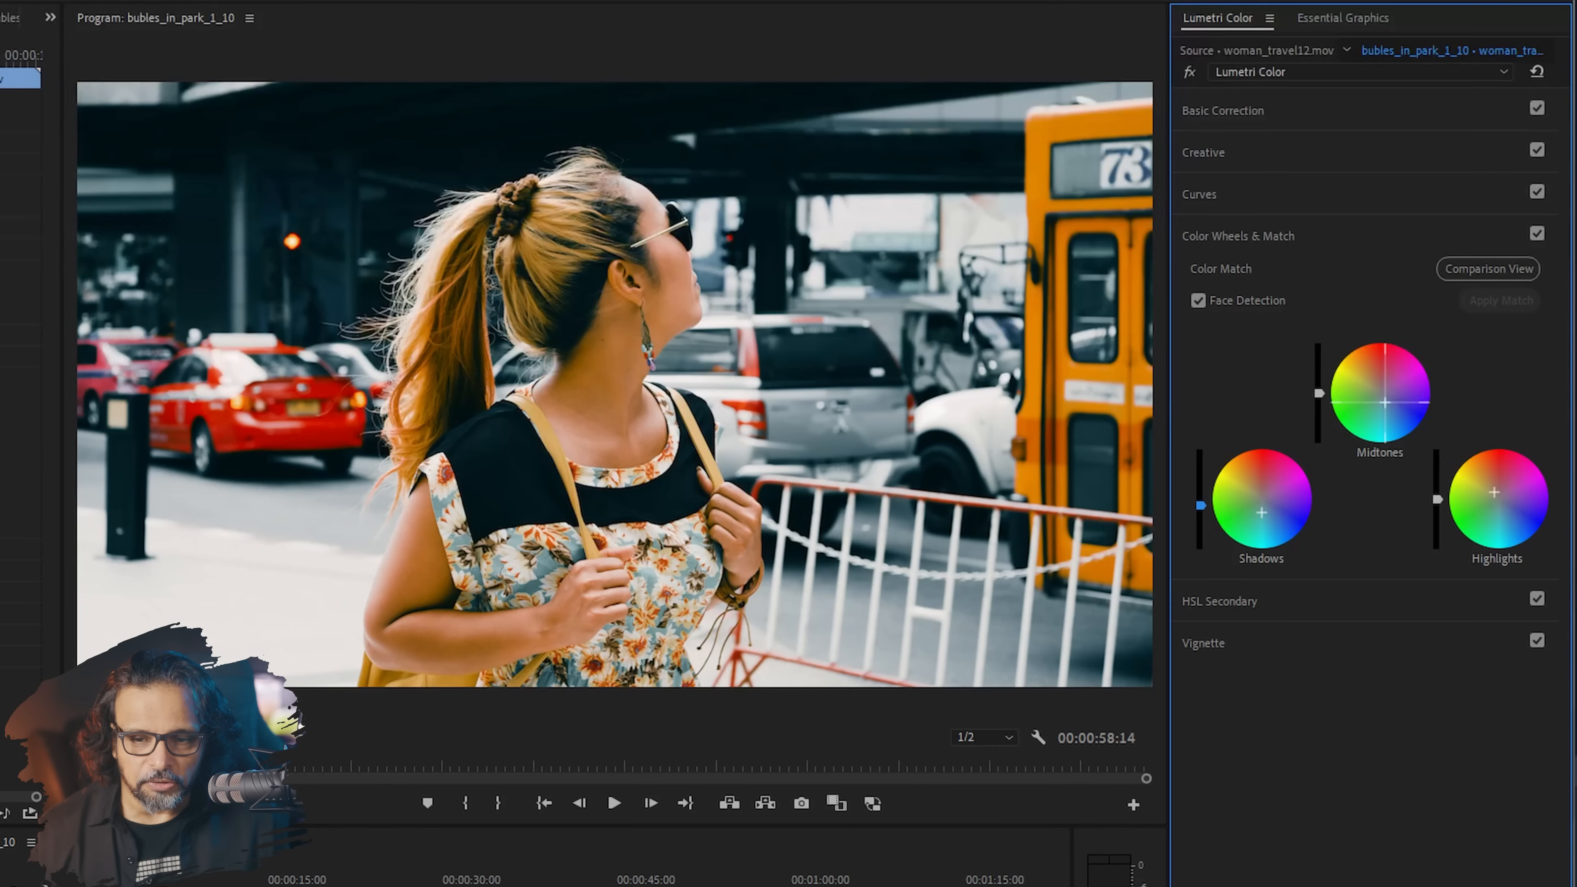
left_click(1535, 234)
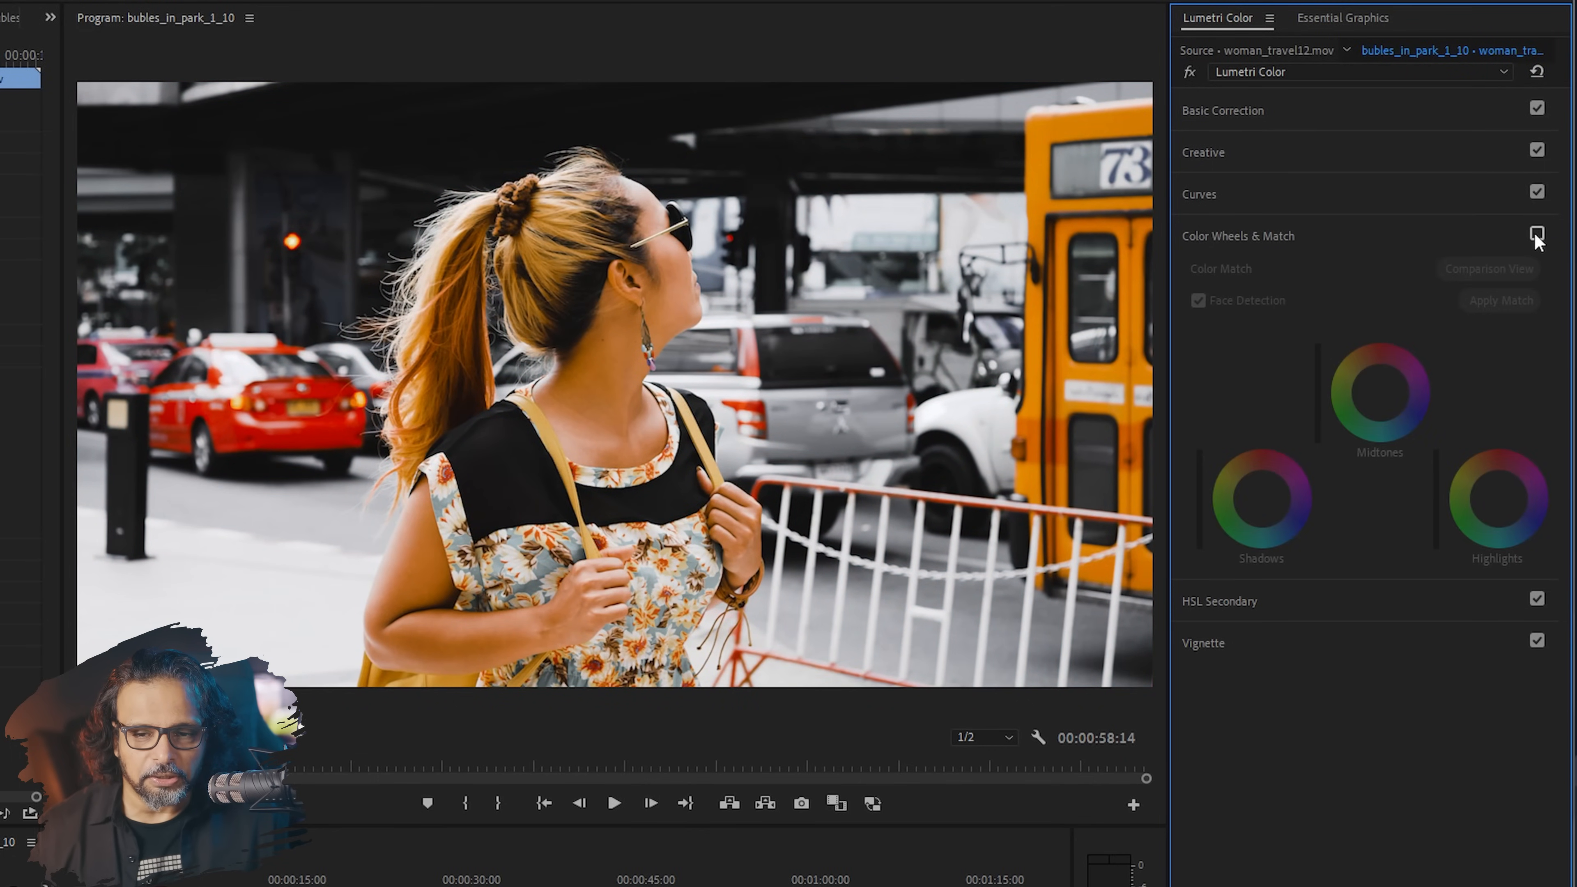
left_click(1536, 235)
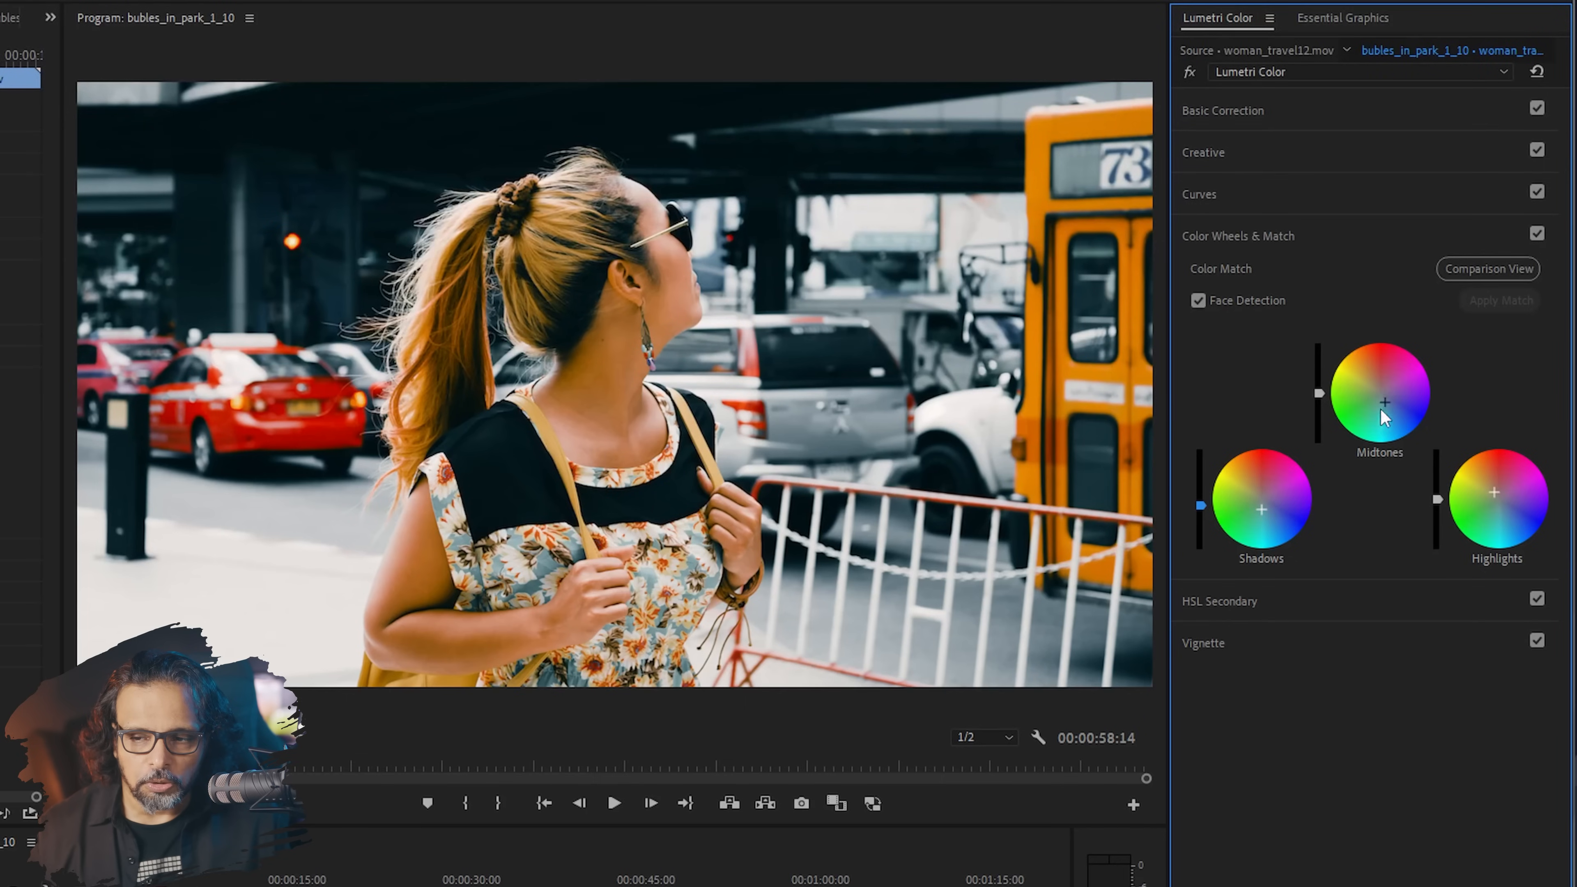
Step: Ease the blue tint of the midtones, warm the highlights a bit more with slightly lower brightness, and play the clip
left_click_drag(1385, 402, 1383, 399)
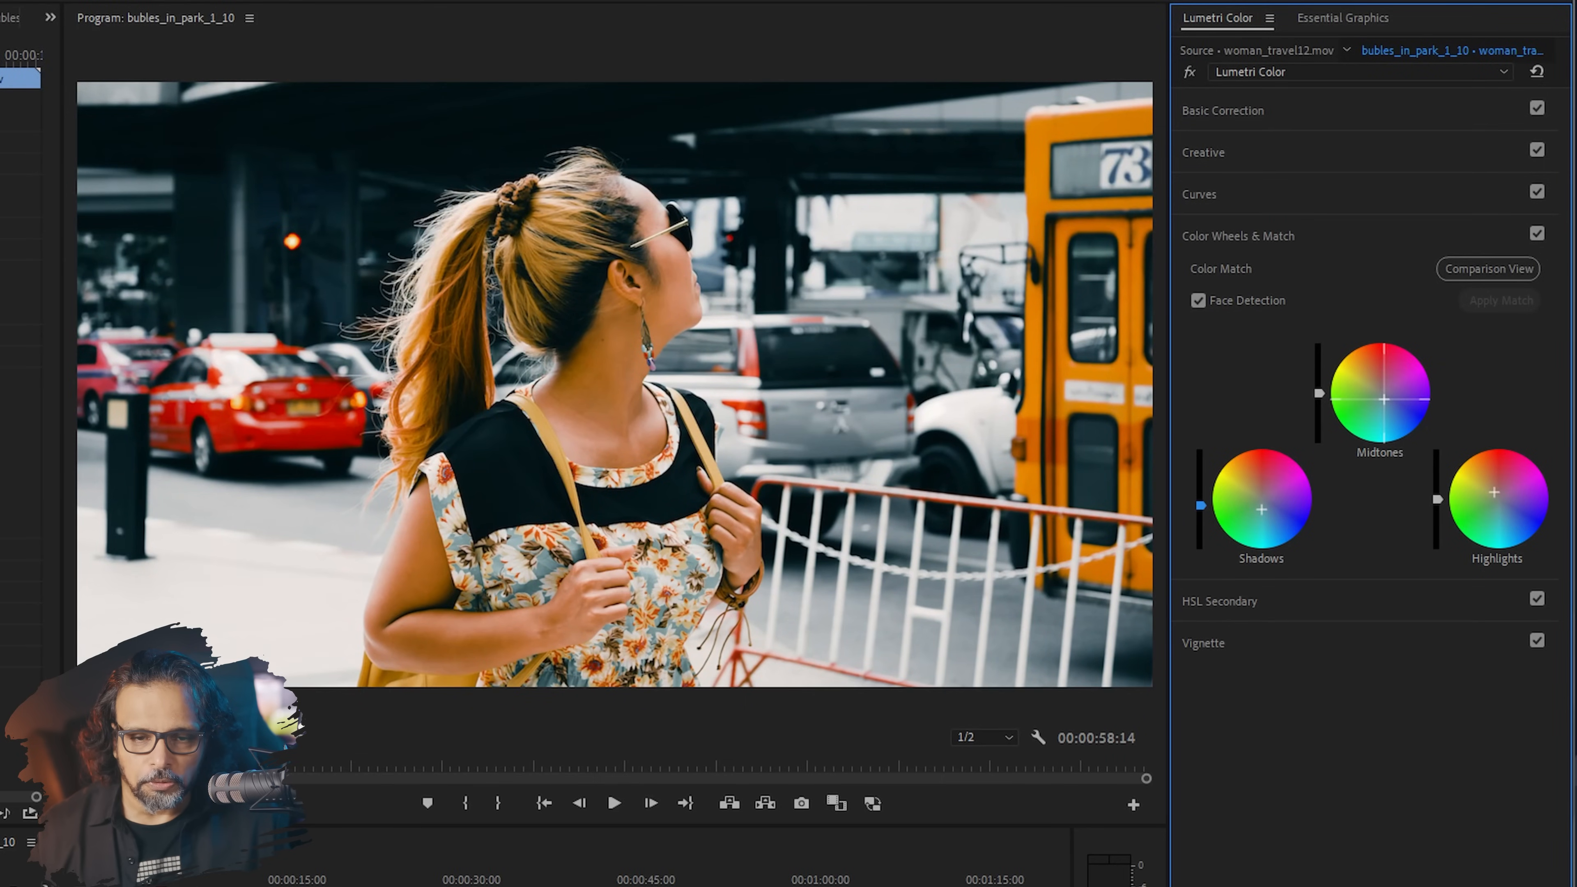
left_click_drag(1494, 492, 1493, 486)
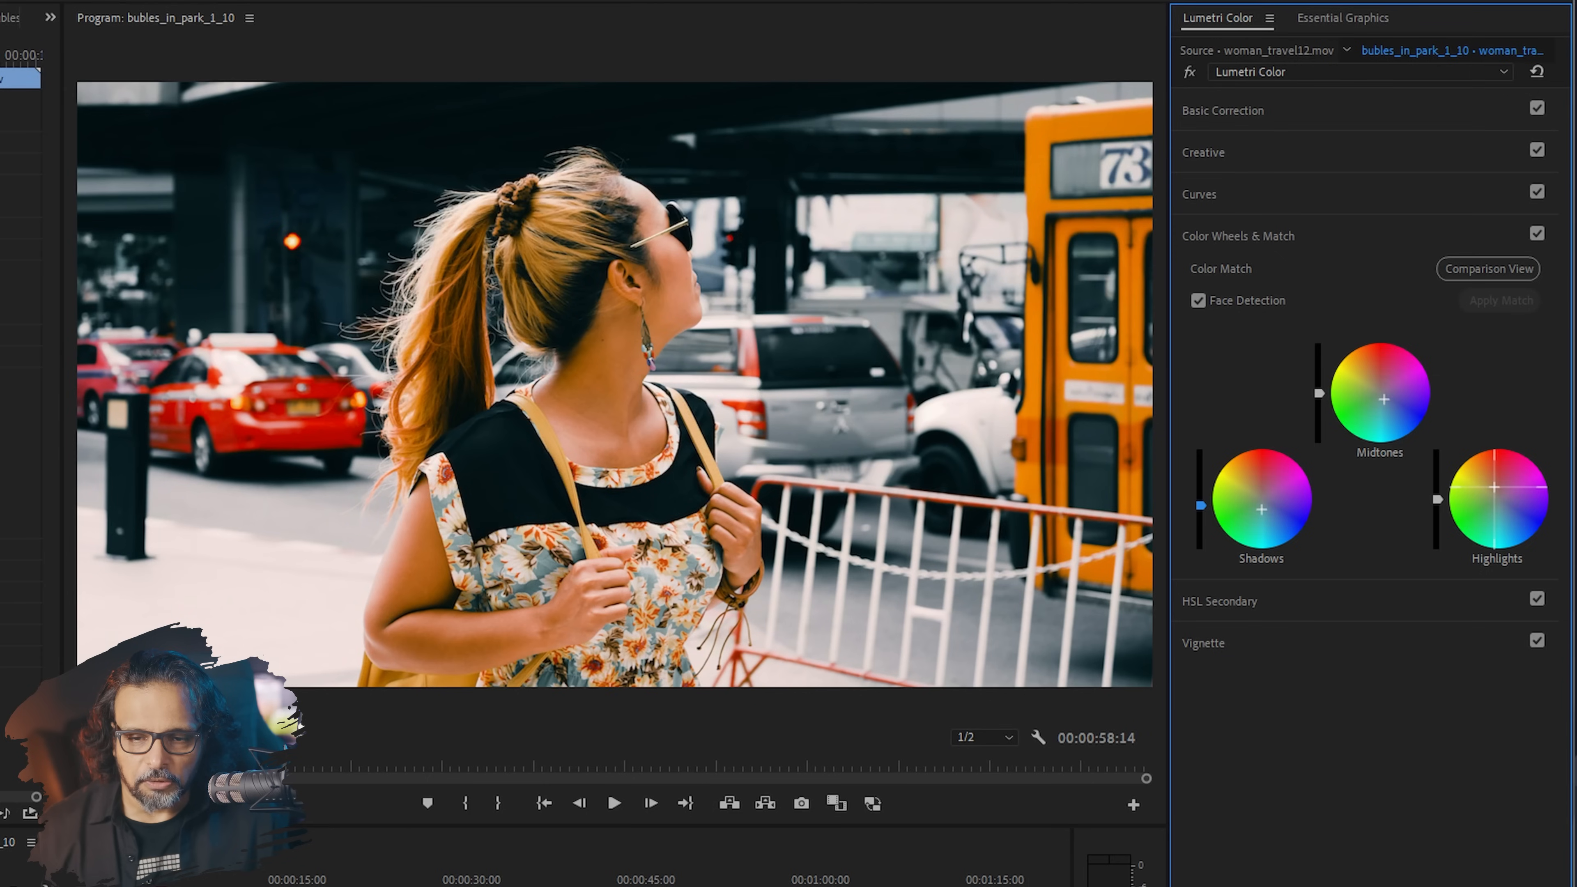
left_click_drag(1494, 487, 1494, 487)
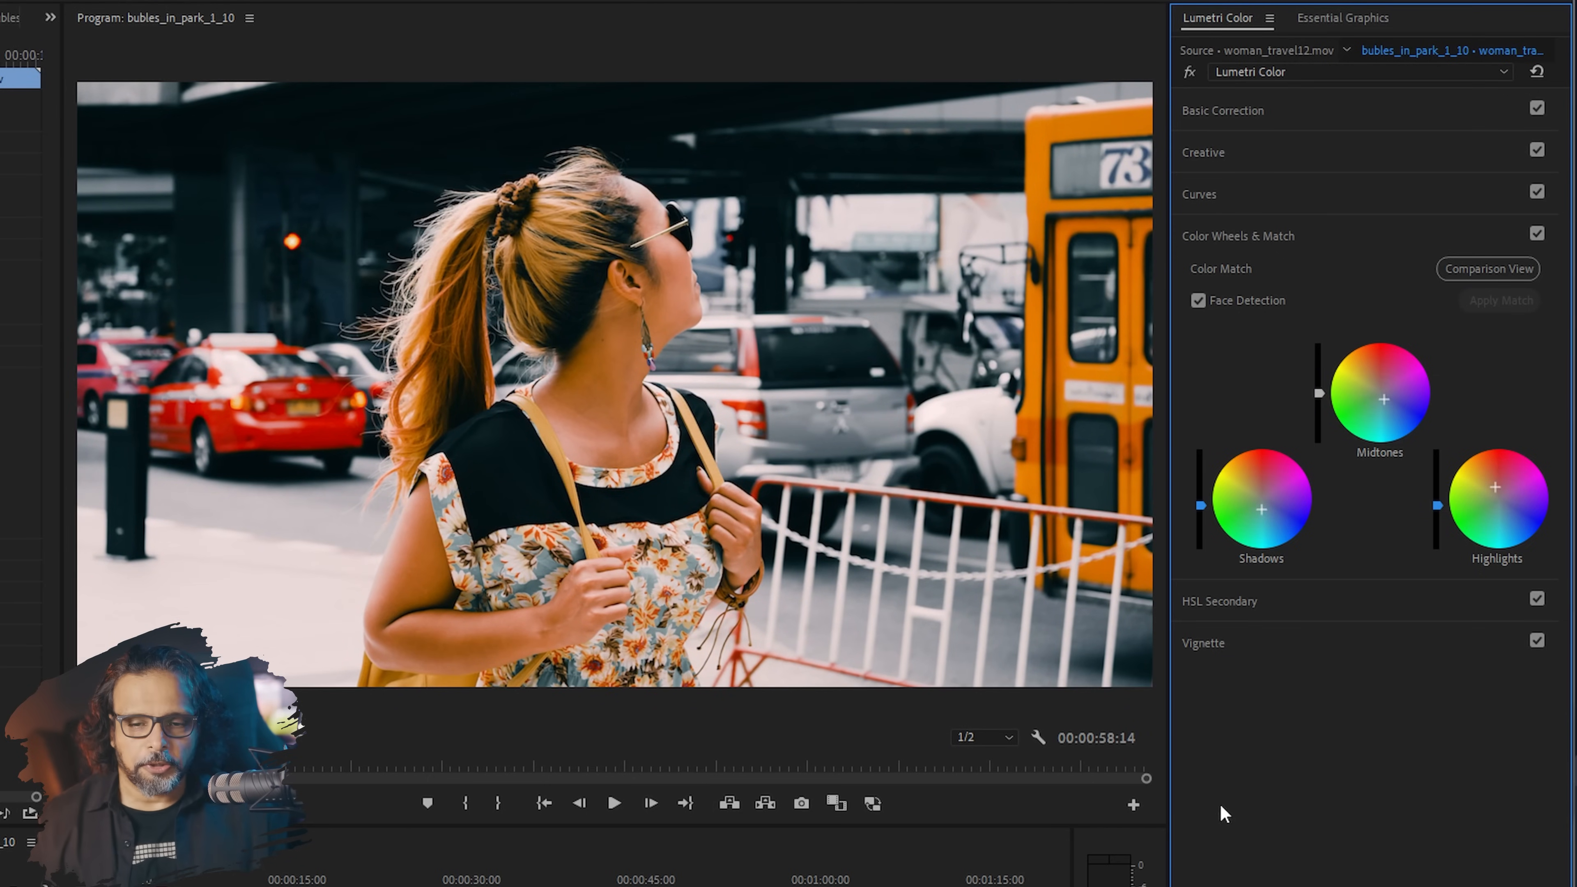
key("space")
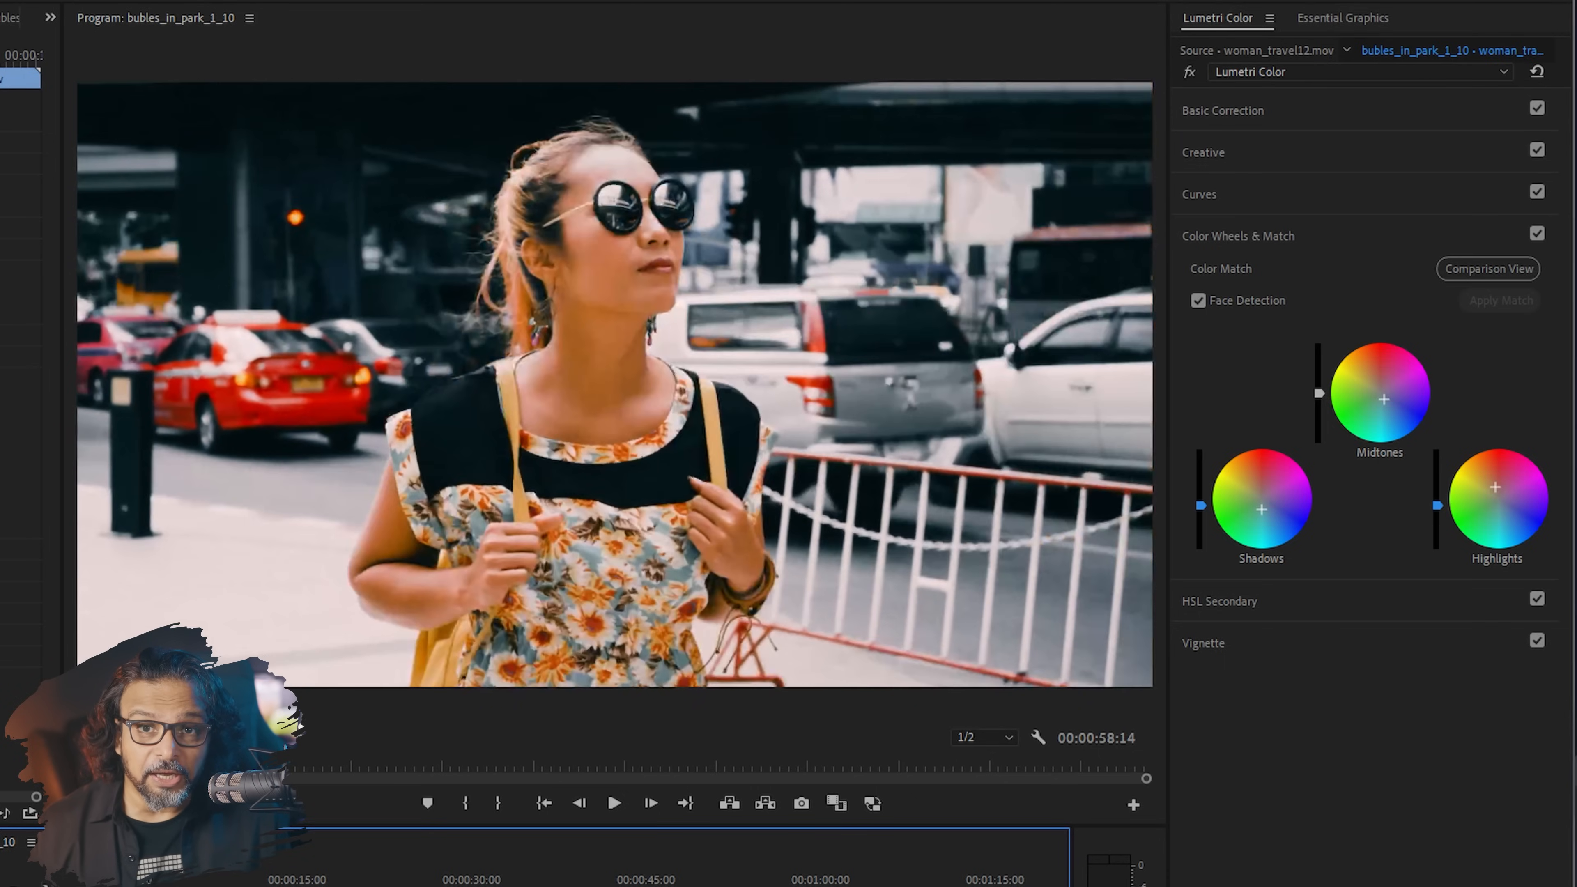
Step: Add a dark vignette with the amount at -2.3 and the midpoint at 30
left_click(1300, 641)
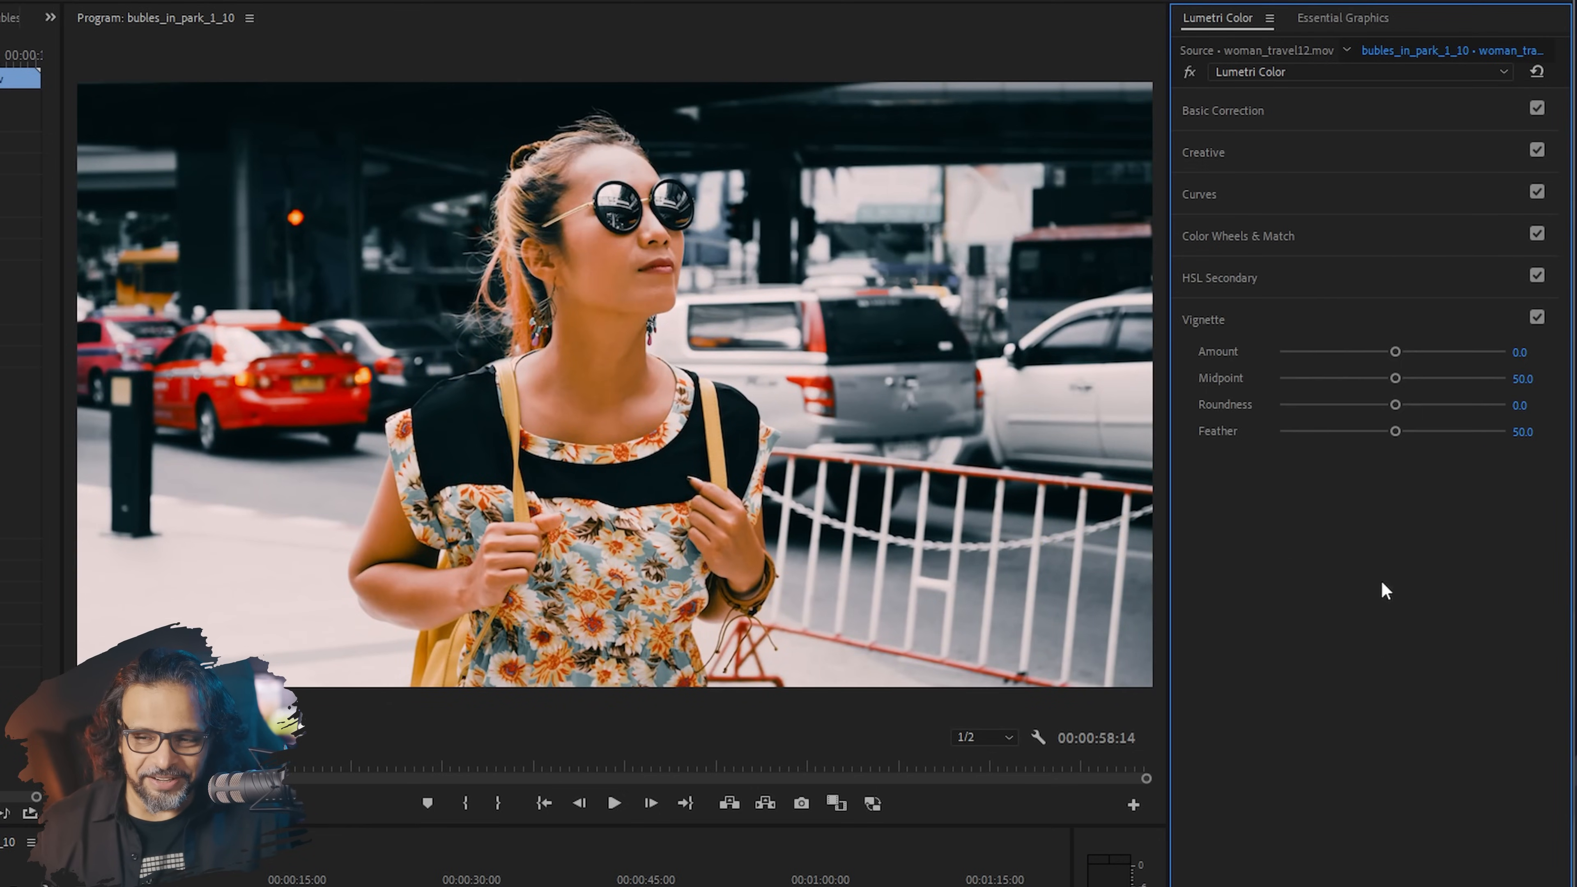
left_click_drag(1393, 352, 1298, 351)
left_click_drag(1395, 379, 1304, 352)
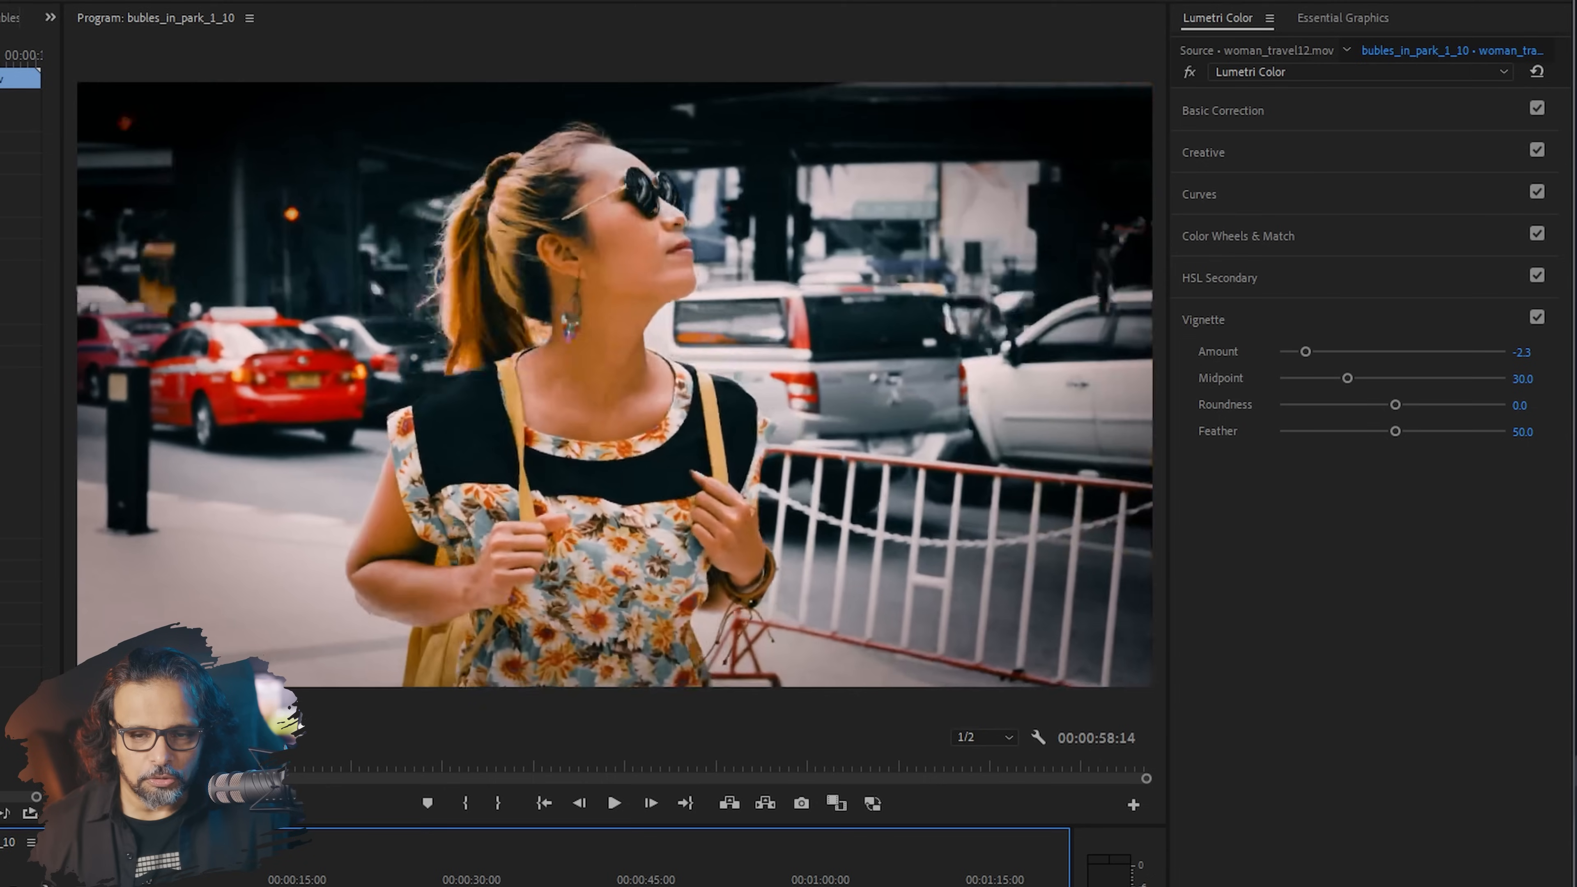
Step: Compare the clip with the Lumetri Color effect bypassed and active, and open the Basic Correction settings
left_click(1188, 72)
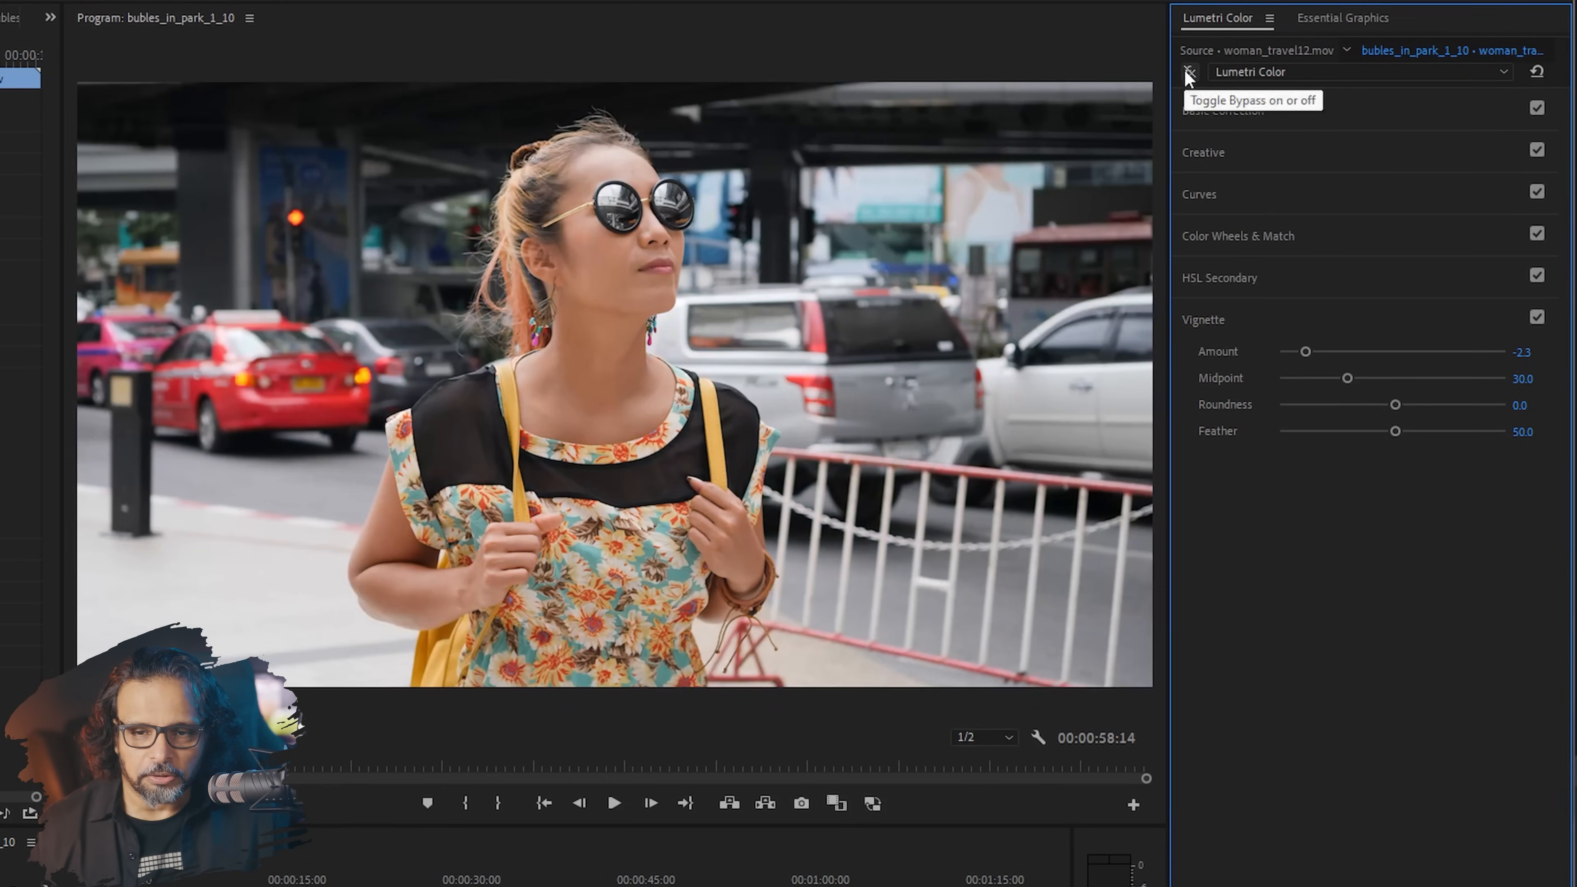
left_click(1189, 72)
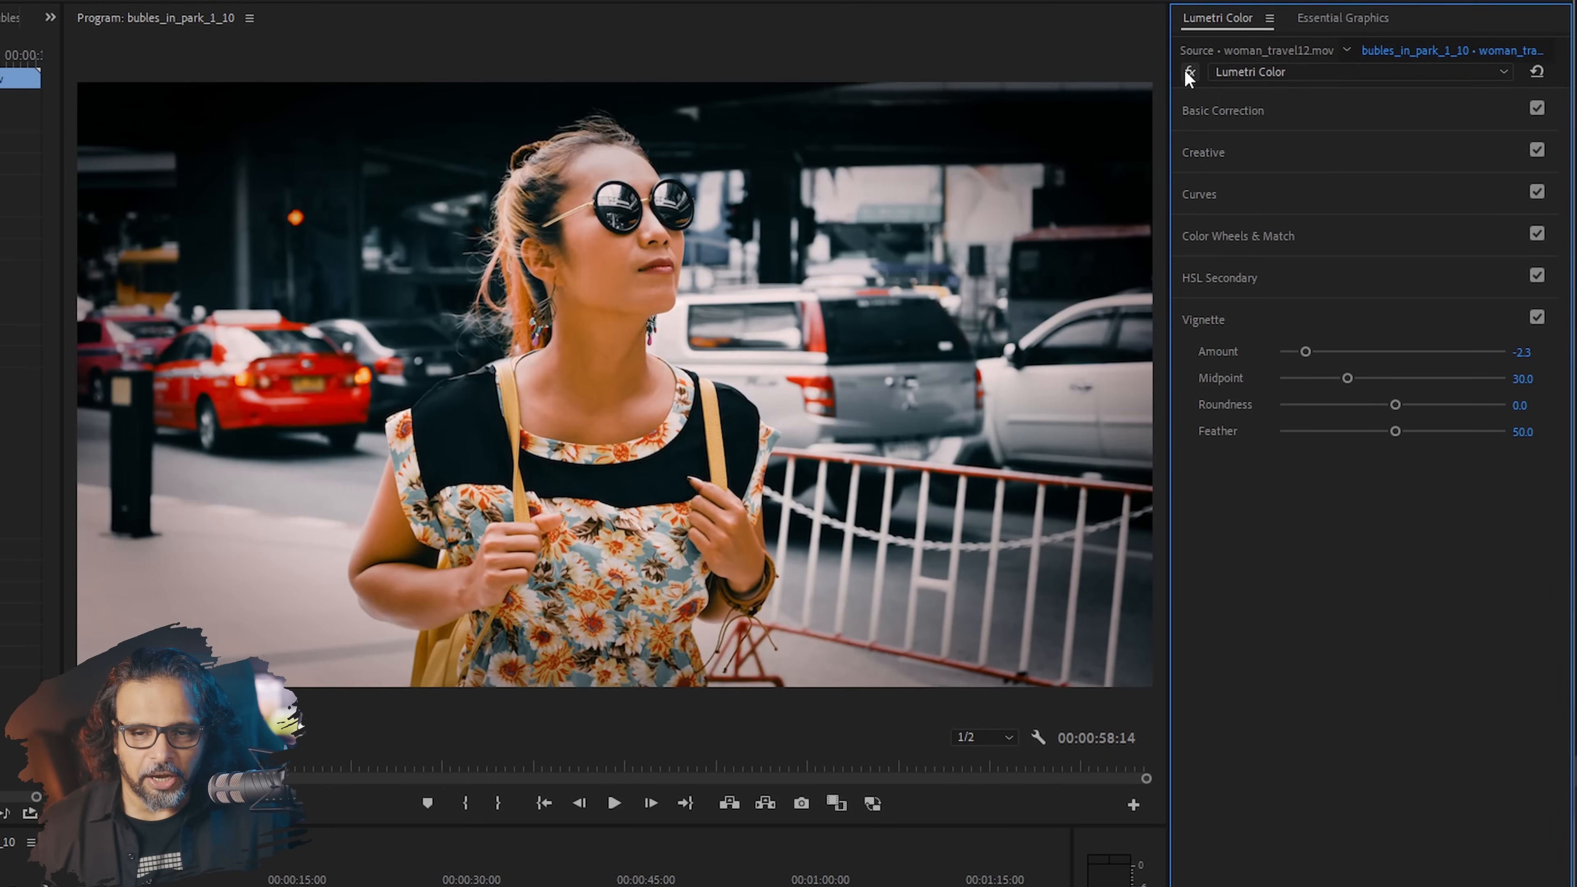
left_click(1189, 72)
left_click(1188, 71)
left_click(1189, 72)
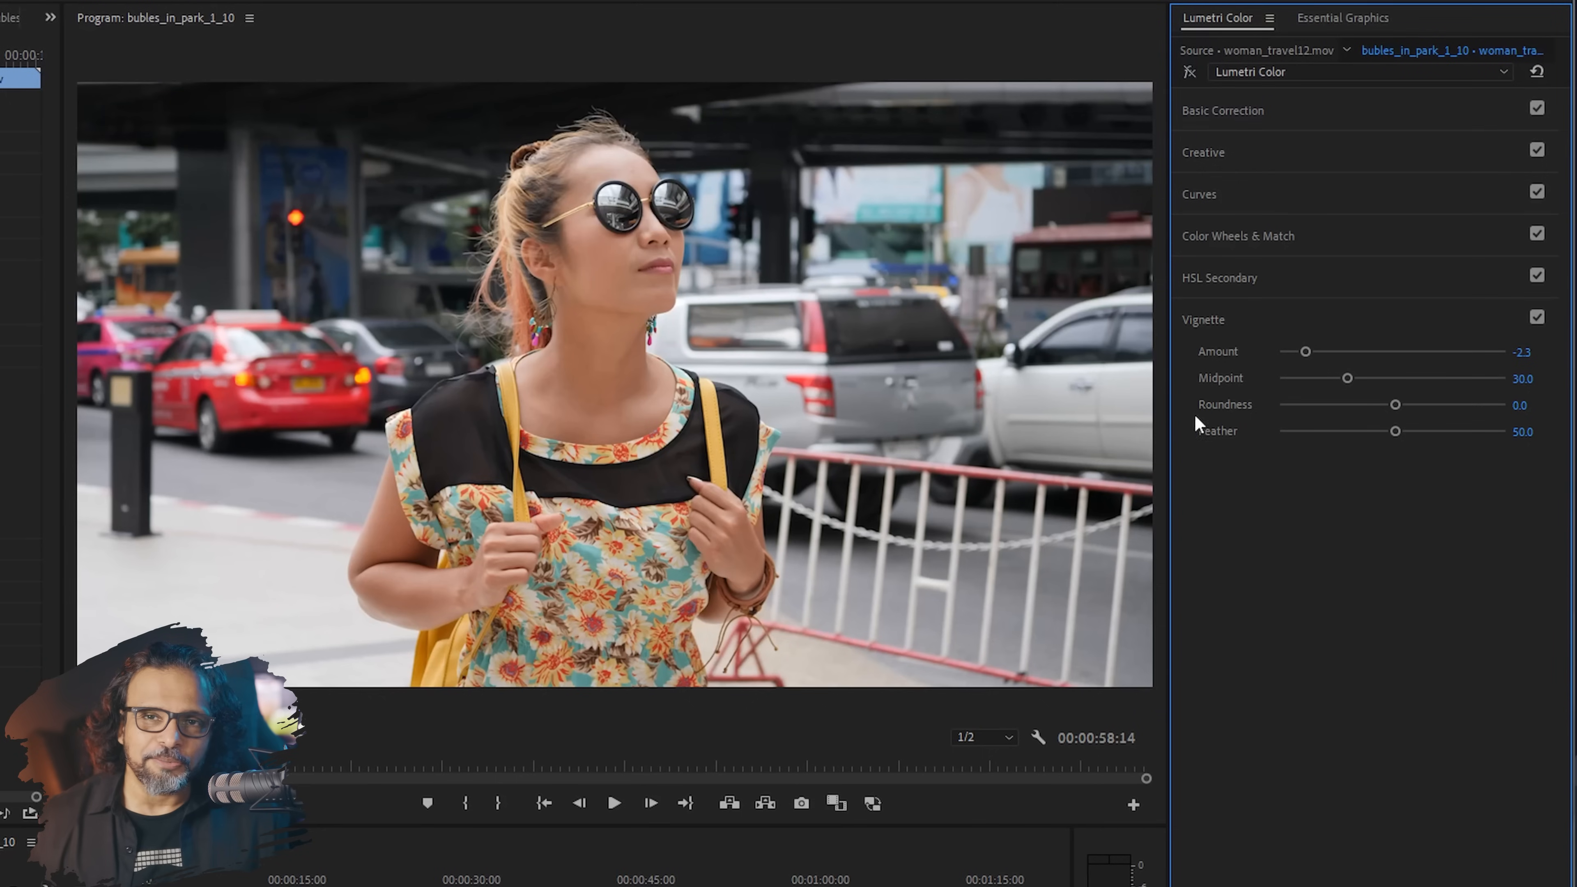
left_click(1189, 71)
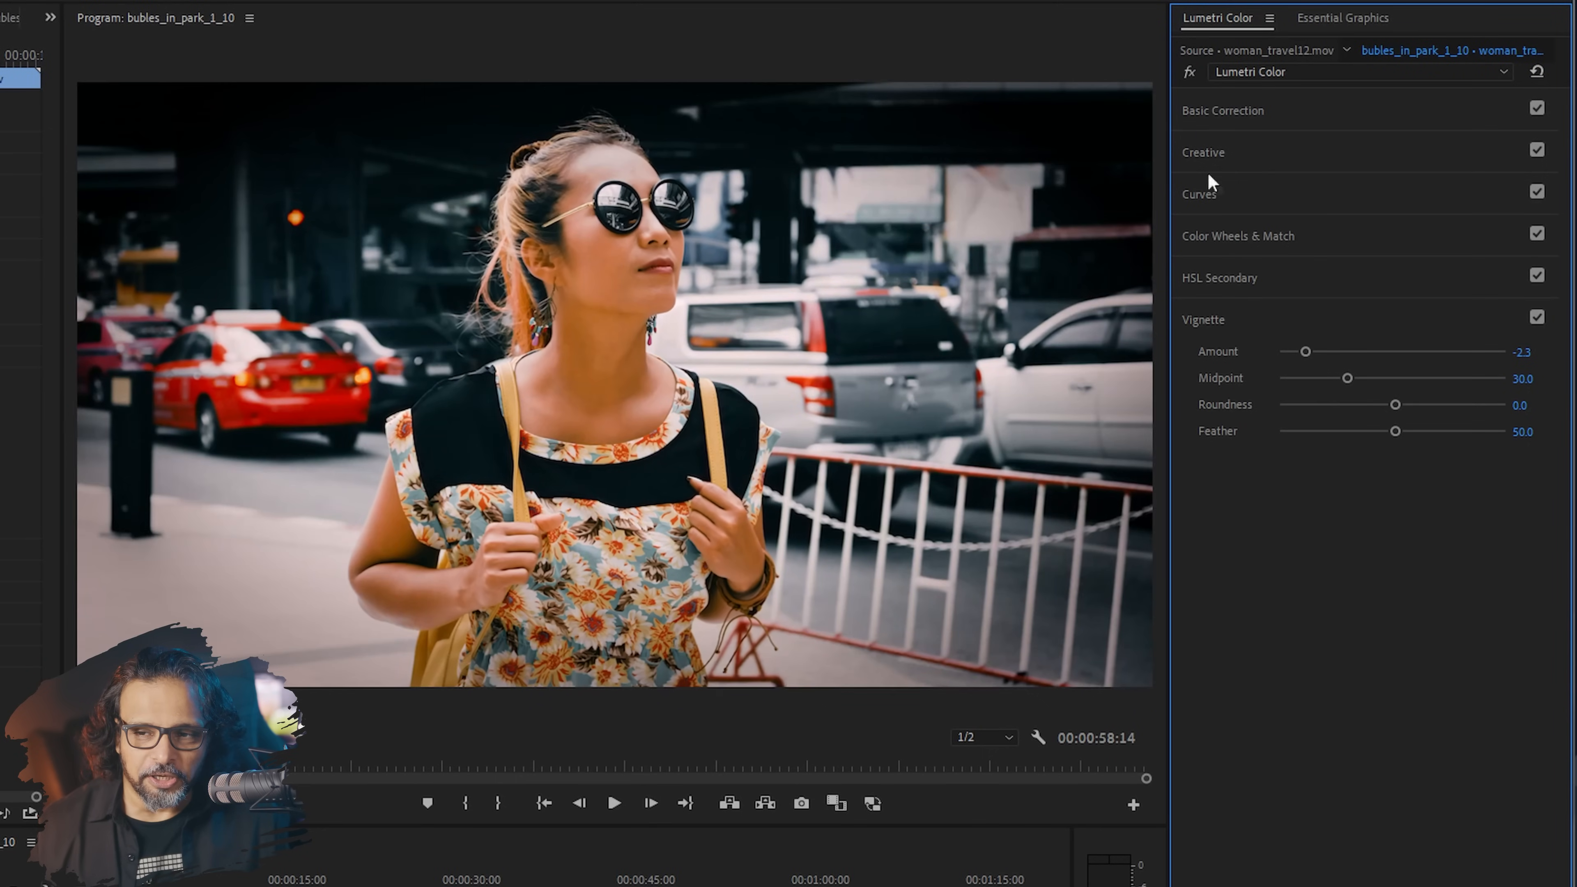
left_click(1298, 112)
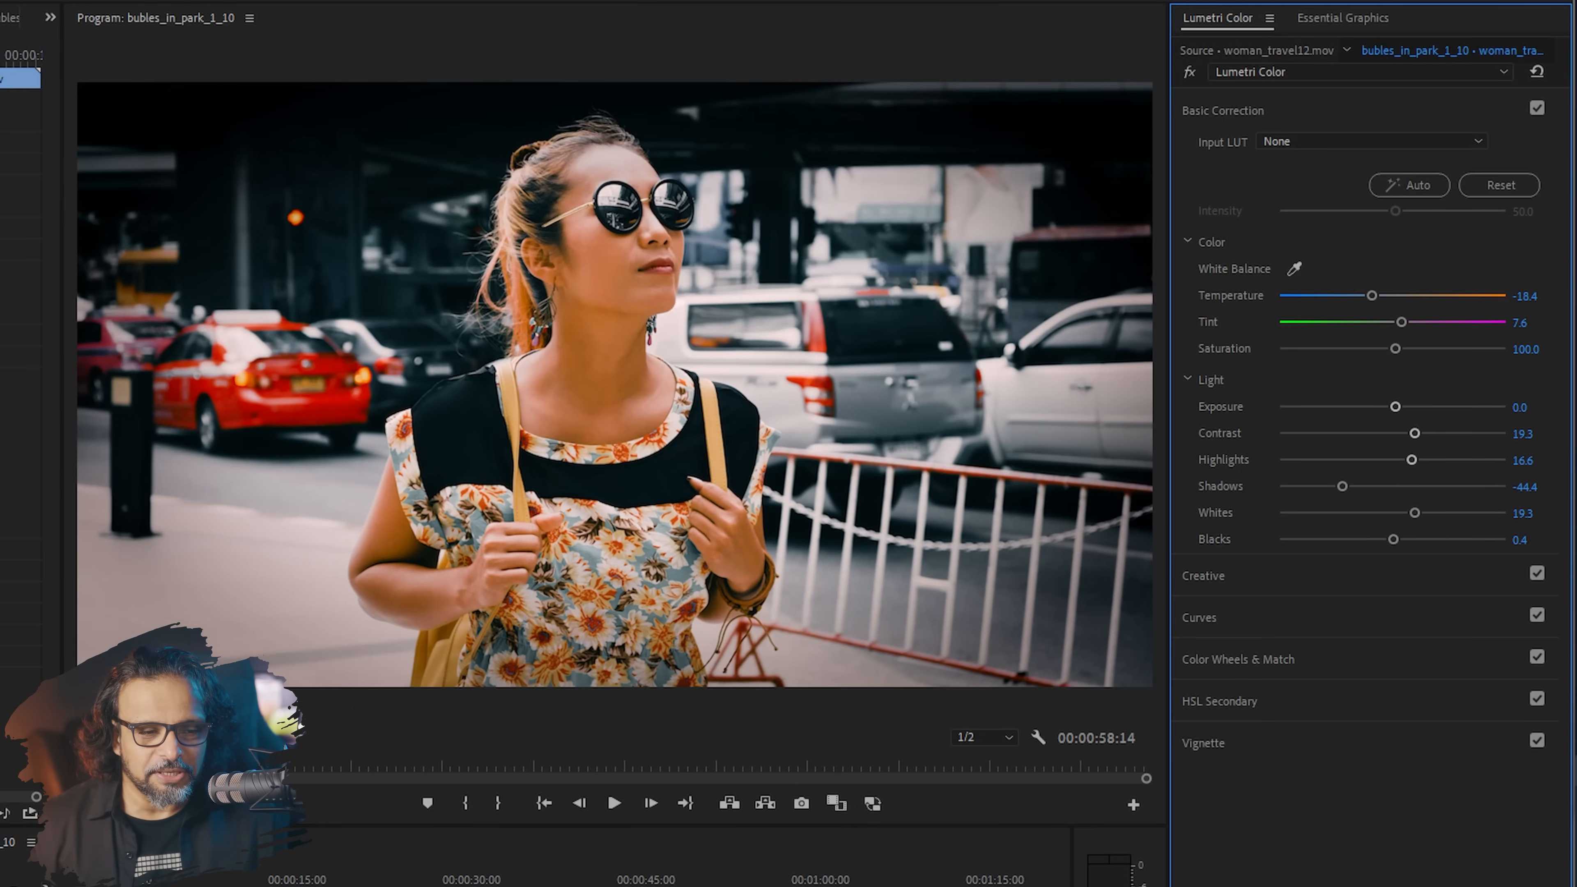
Step: Save the clip's Lumetri Color effect as a preset named "dark moody ver1"
right_click(63, 338)
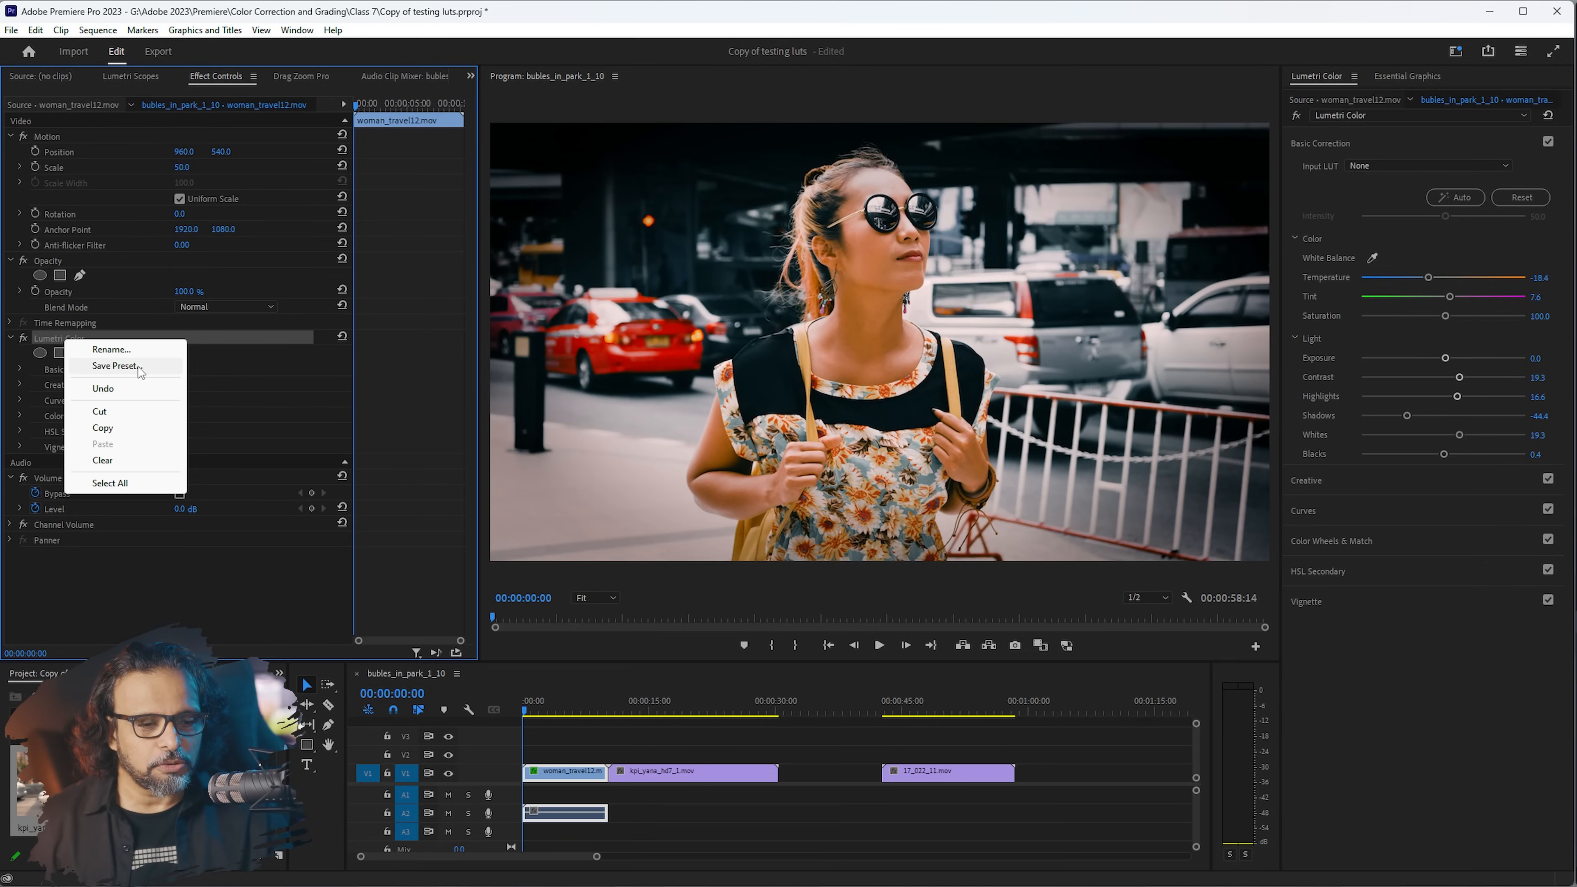
left_click(138, 366)
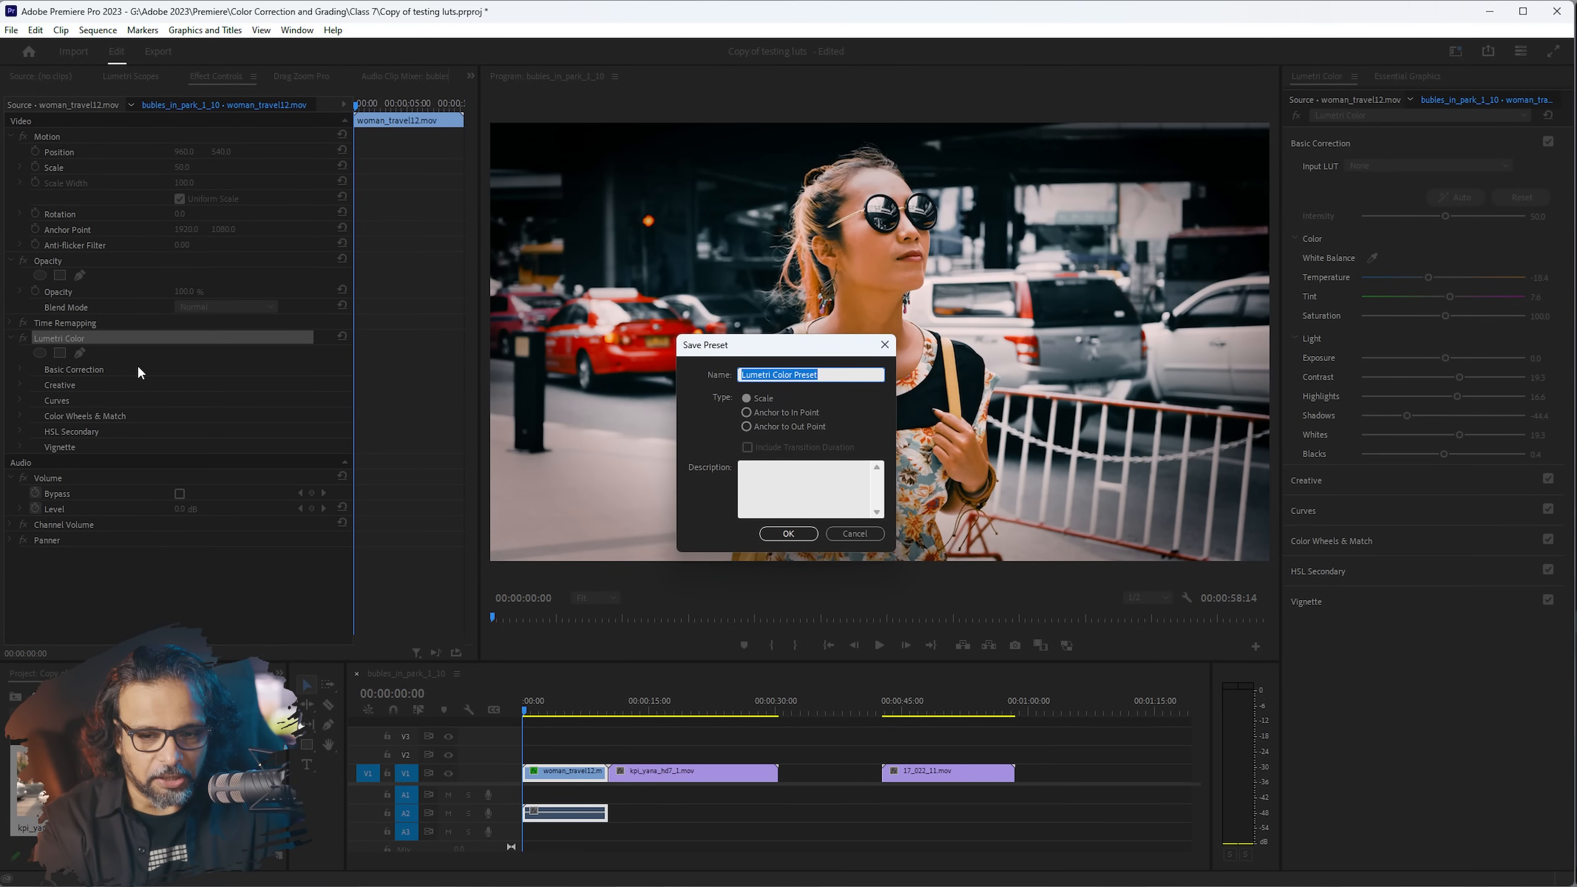
type("dark moody ver1")
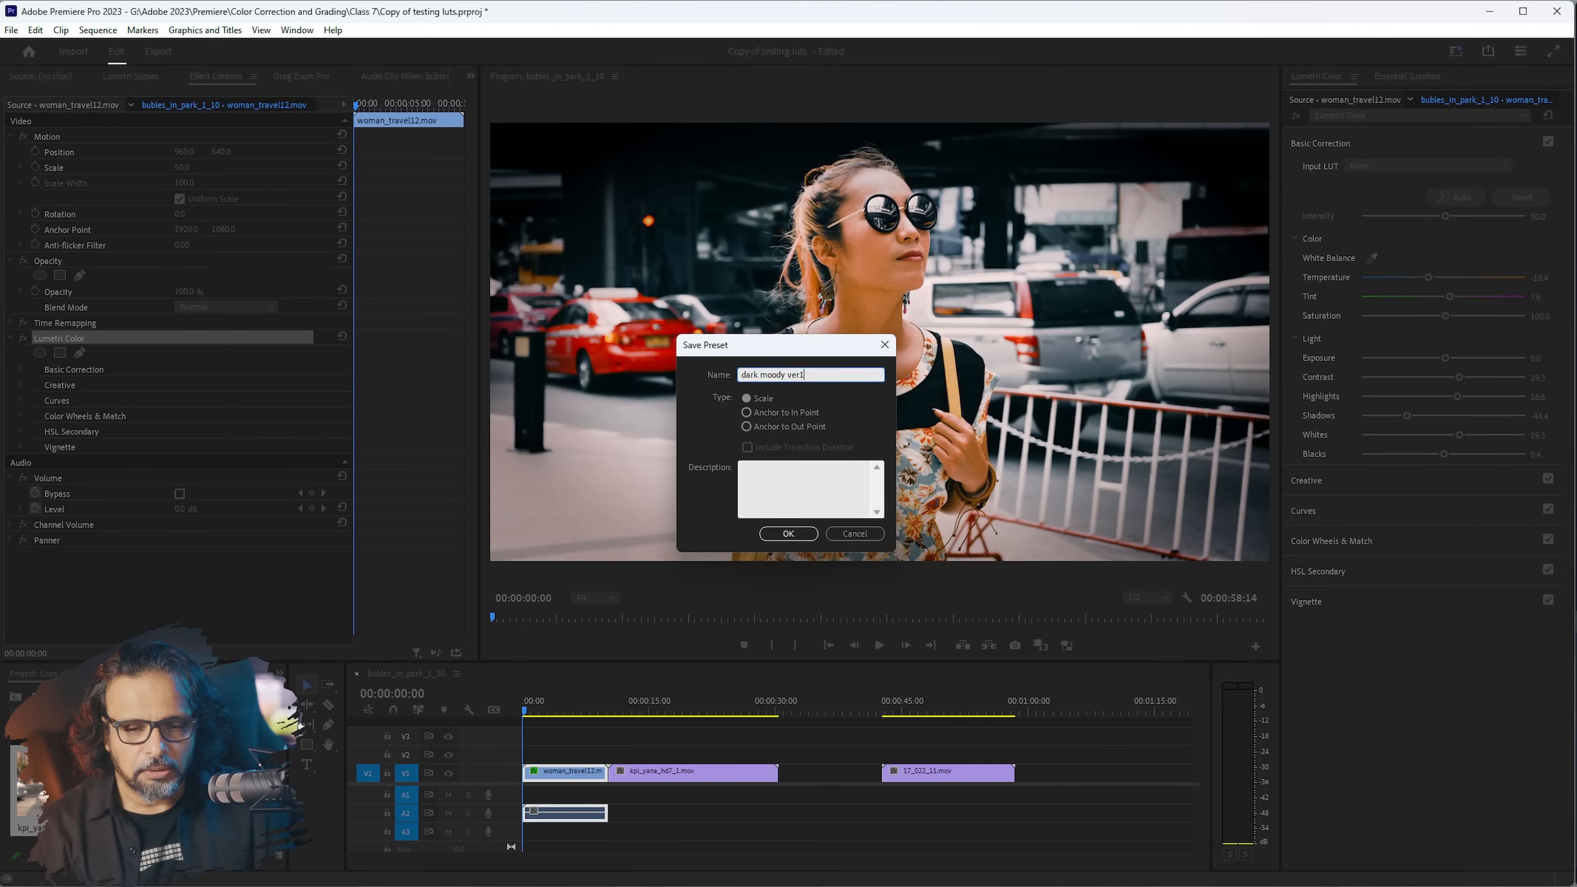
key("Return")
Step: Reset all Basic Correction values, review the remaining curves and return to the Basic Correction settings
left_click(1521, 197)
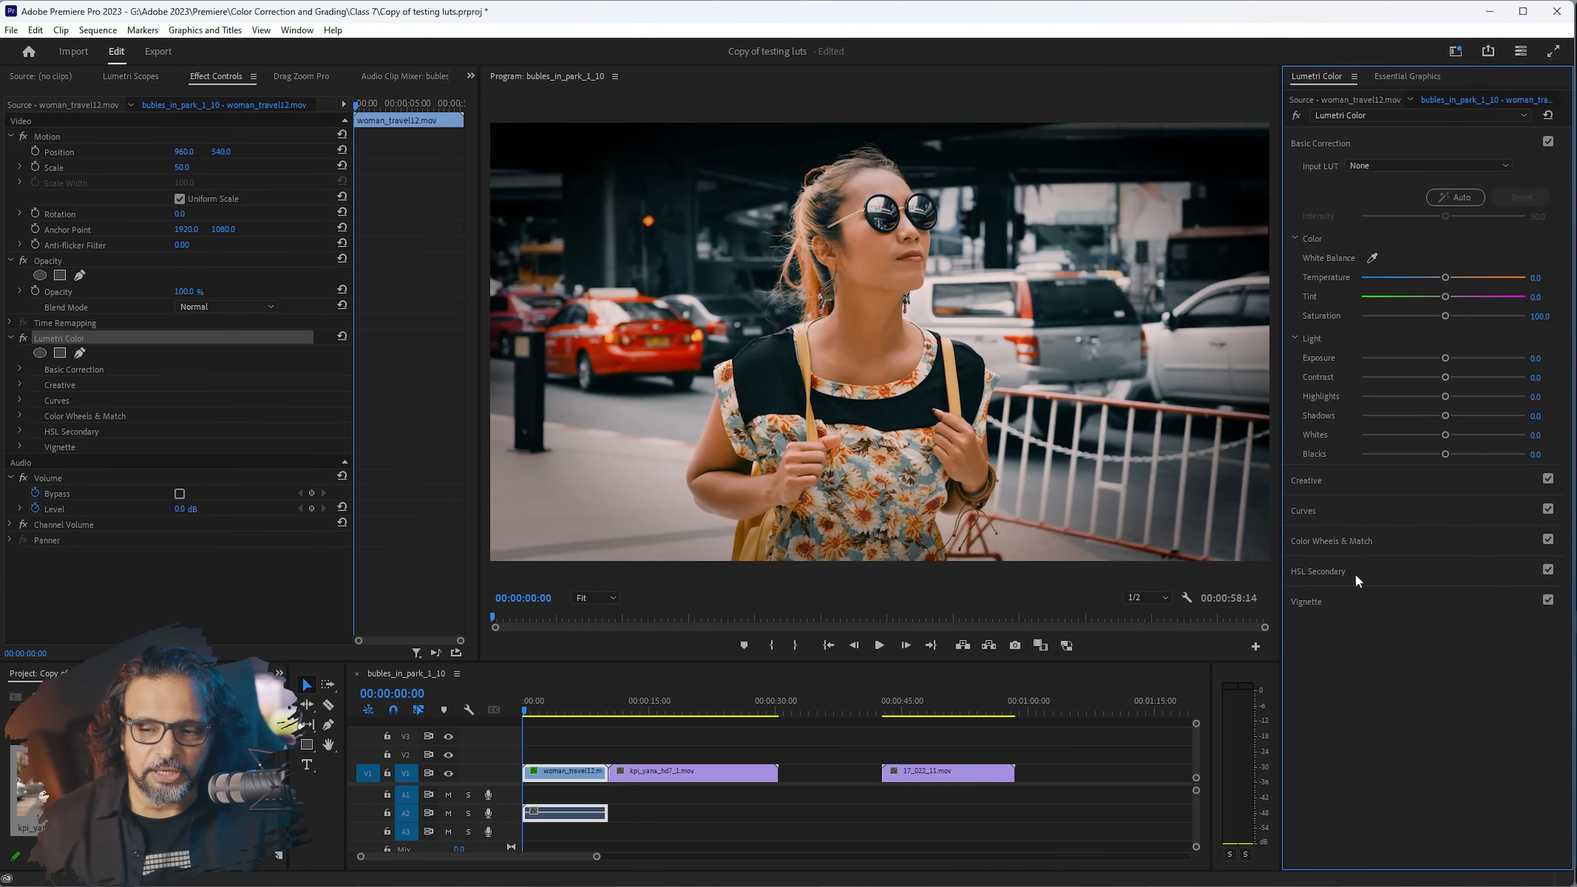
left_click(1337, 512)
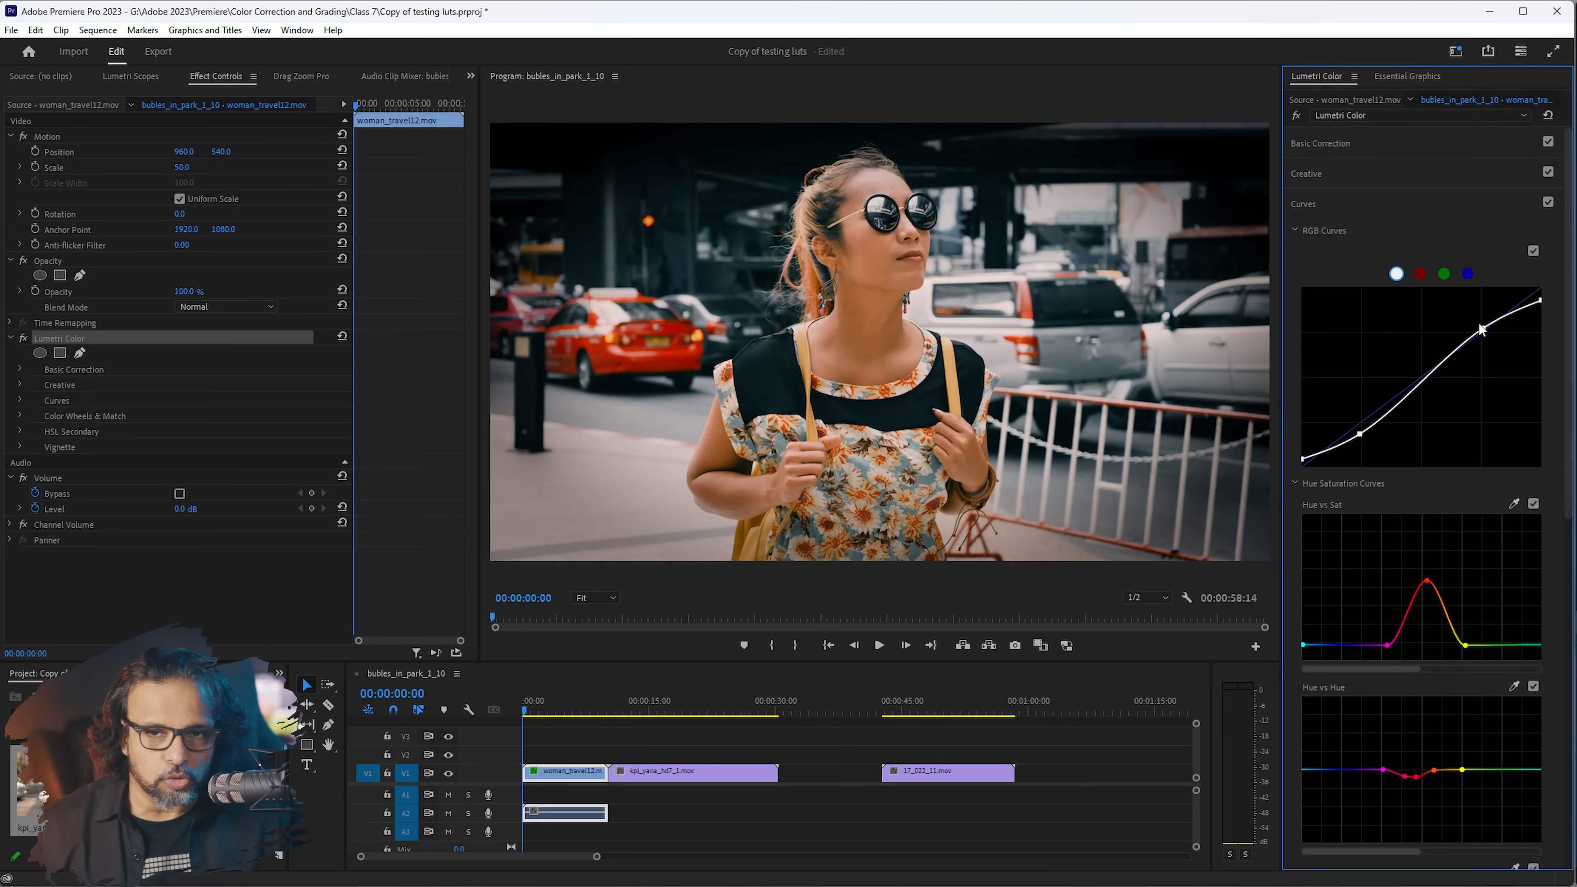
left_click(1387, 146)
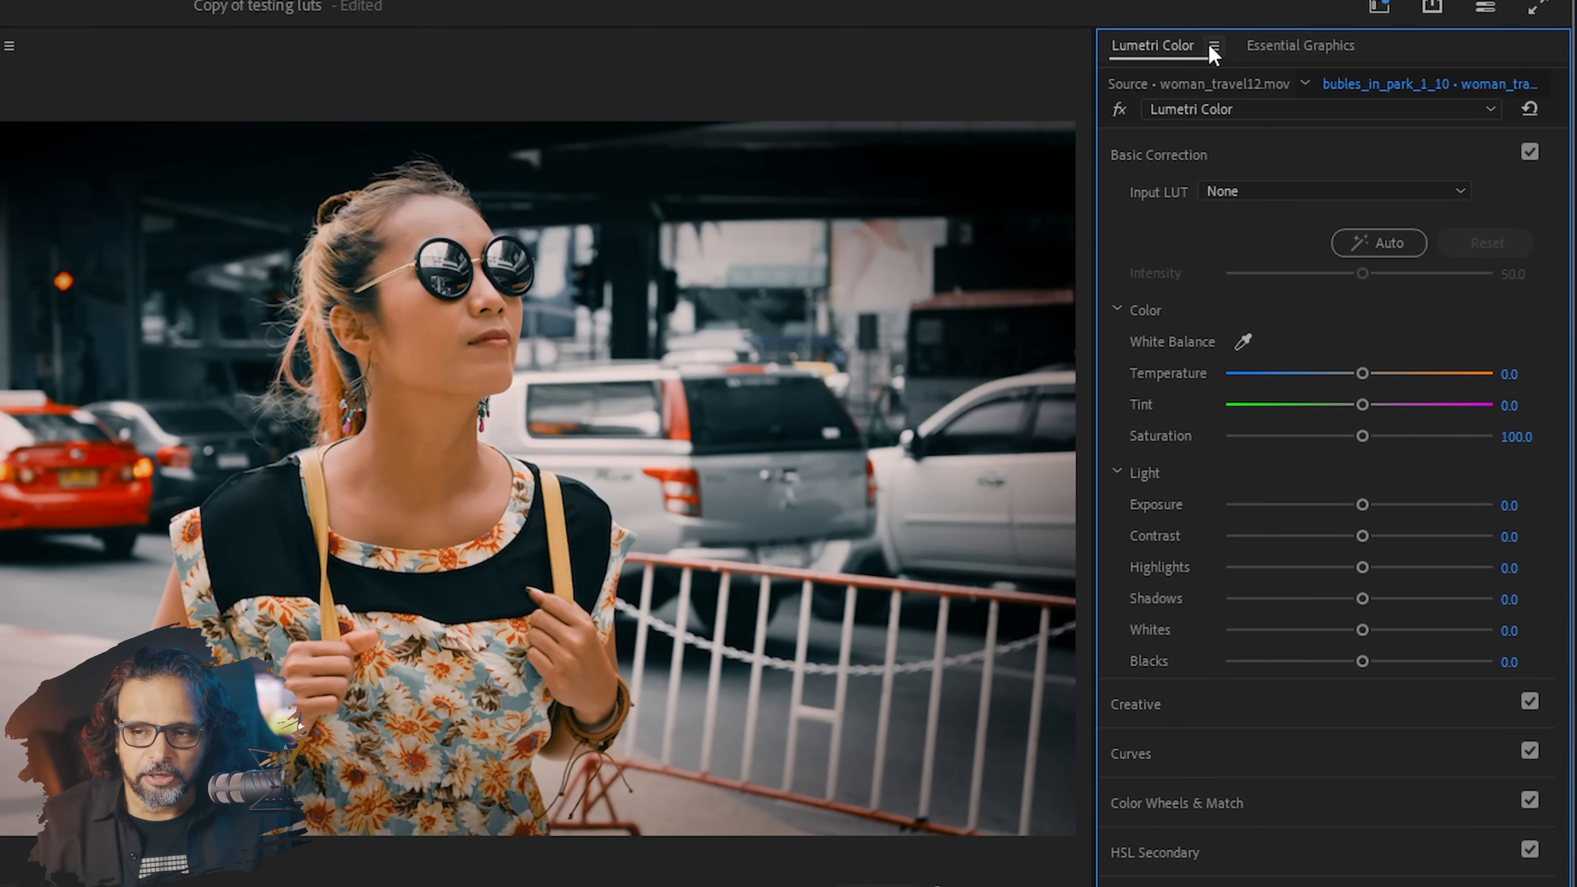
Step: Export the woman_travel12.mov clip's grade as a .cube LUT named moody2.cube on the Desktop, keeping the existing moody.cube
left_click(1354, 78)
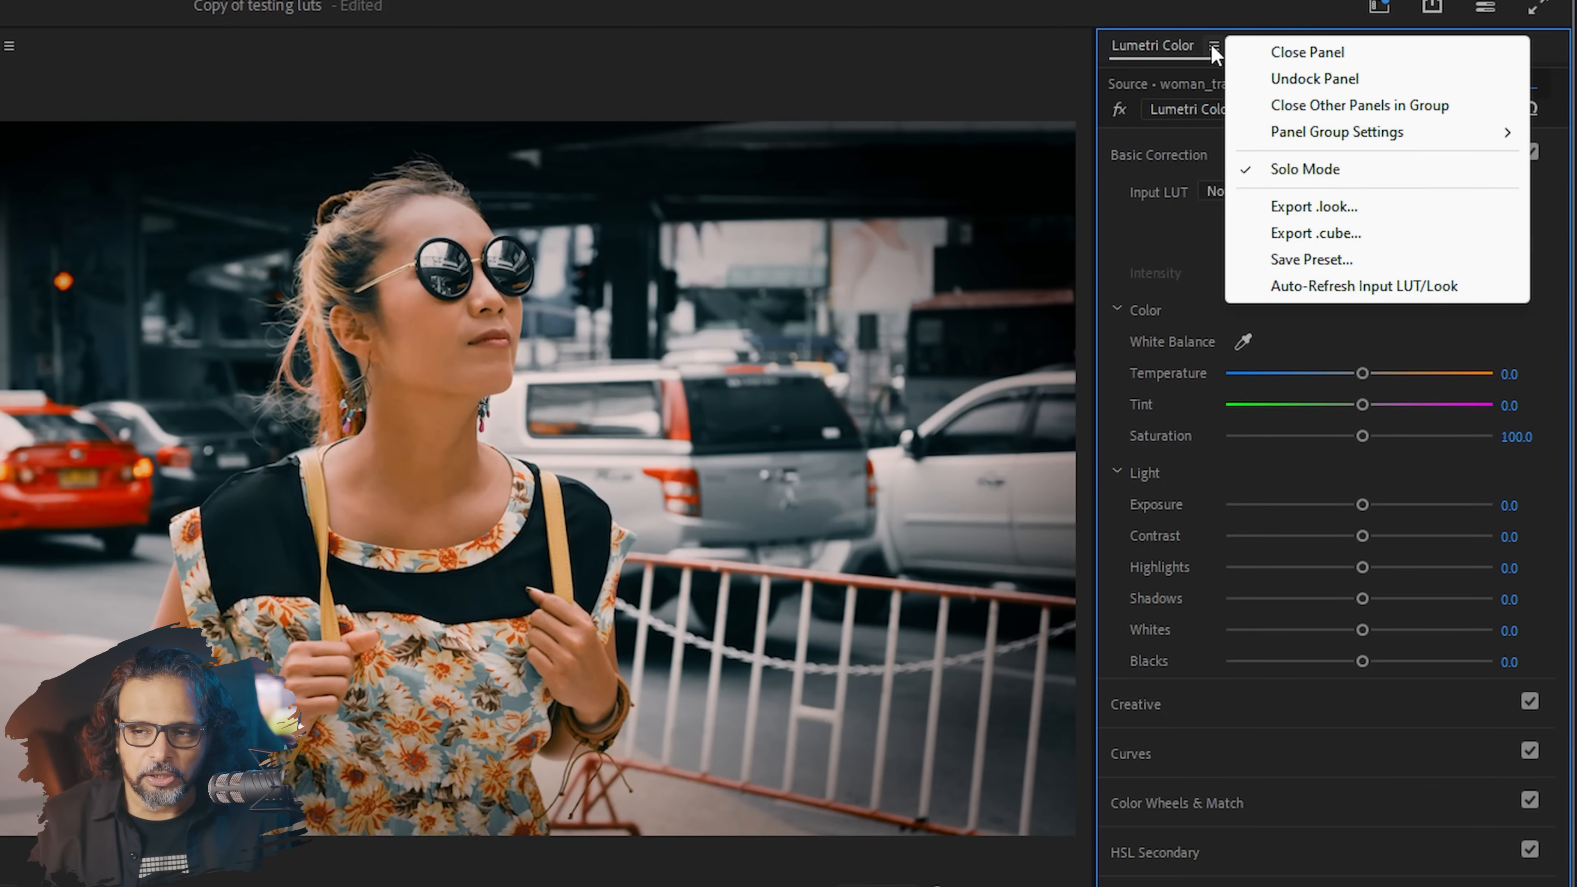
left_click(1177, 48)
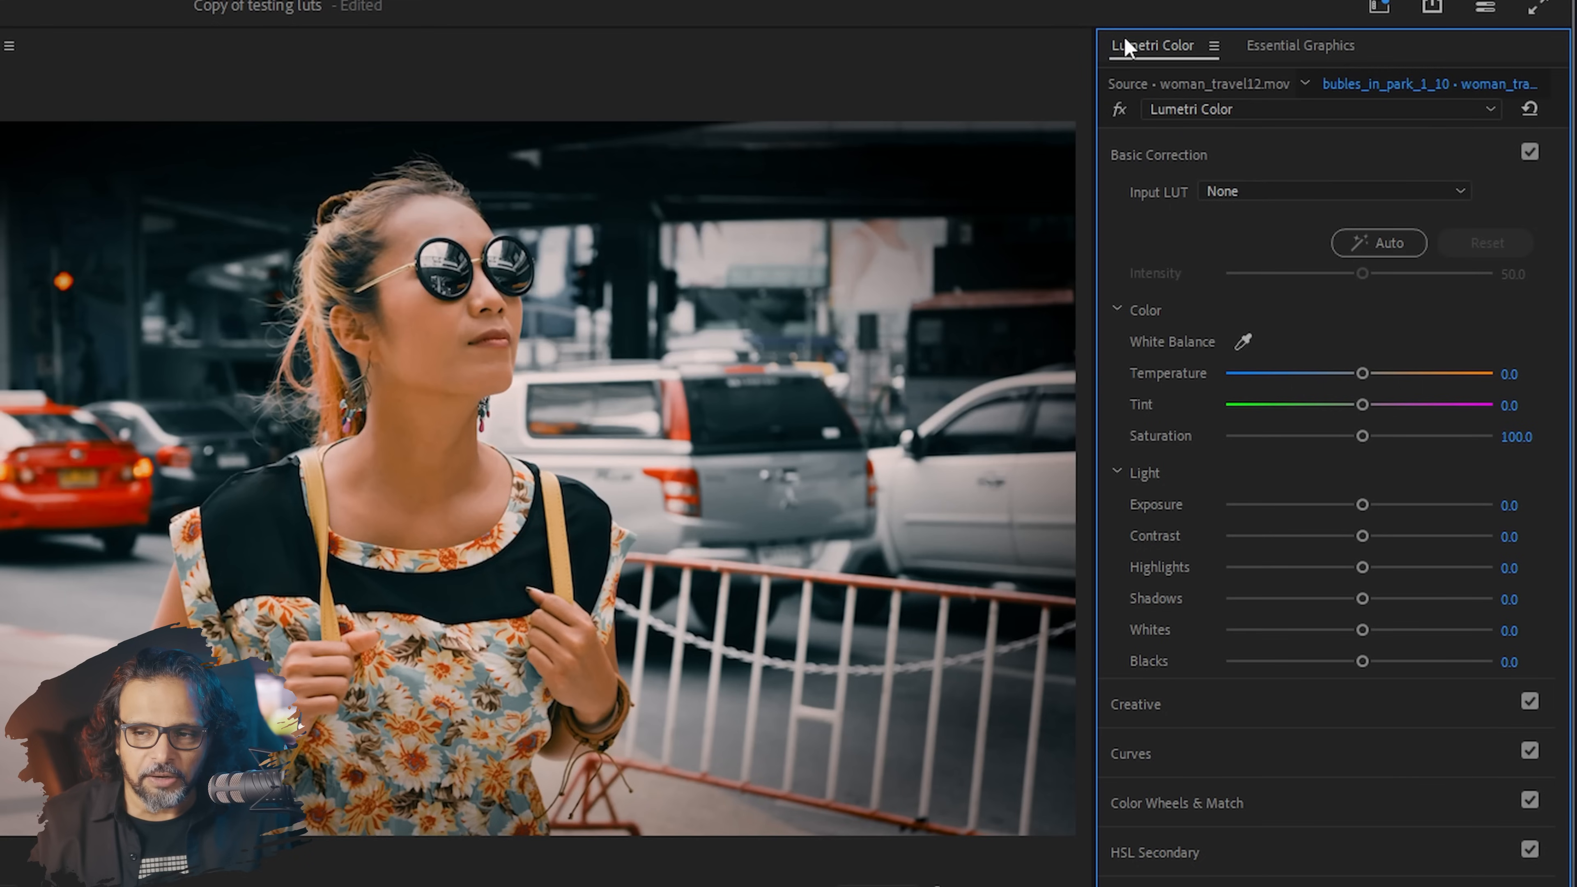
left_click(1214, 46)
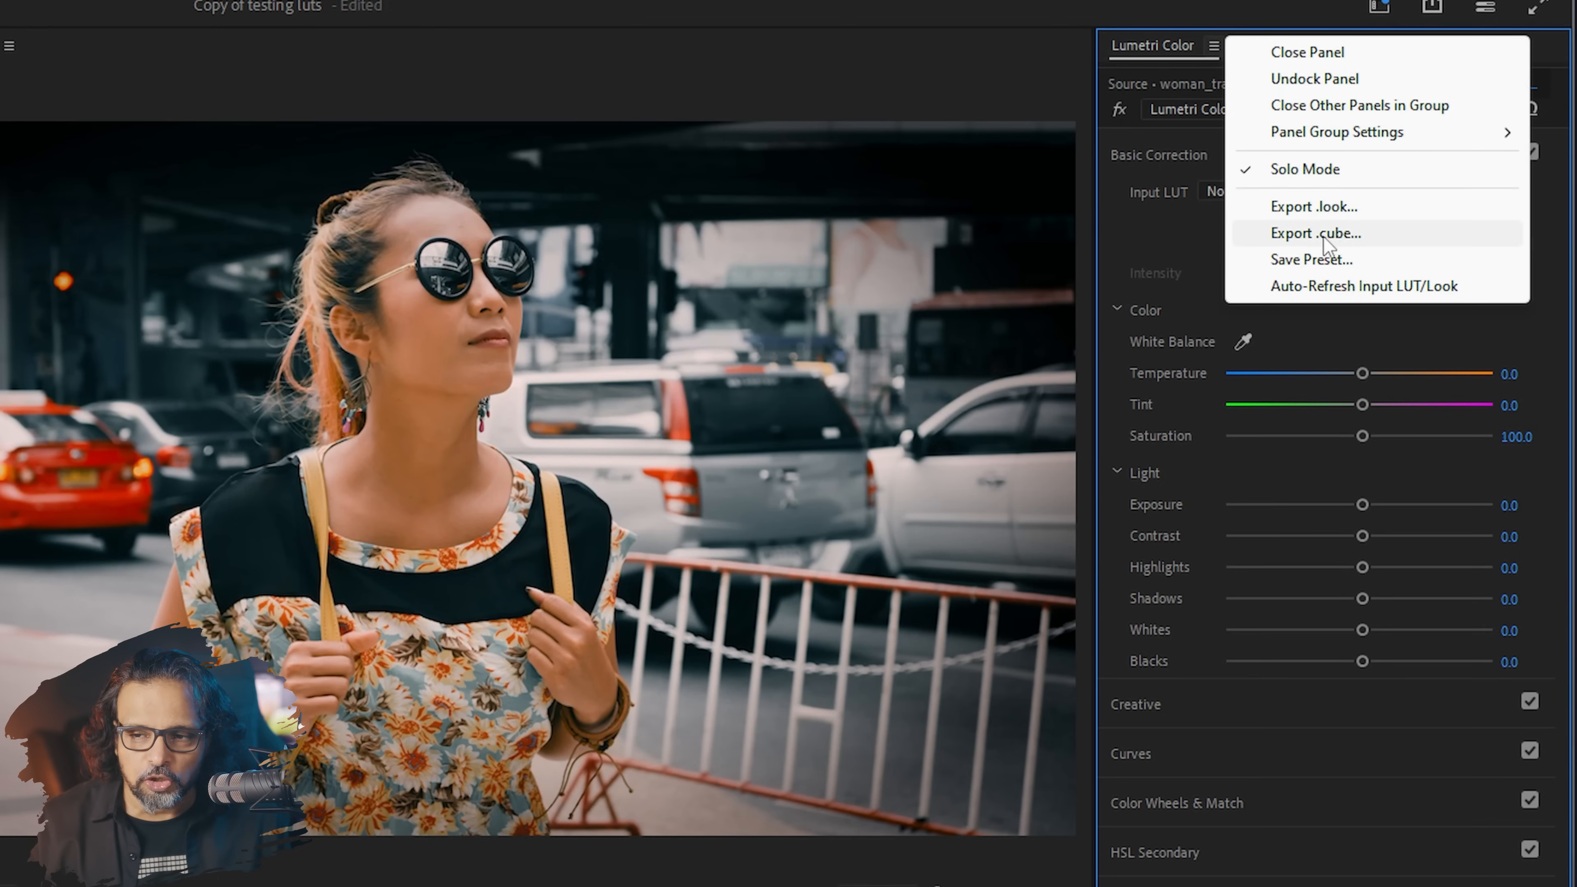
left_click(1356, 234)
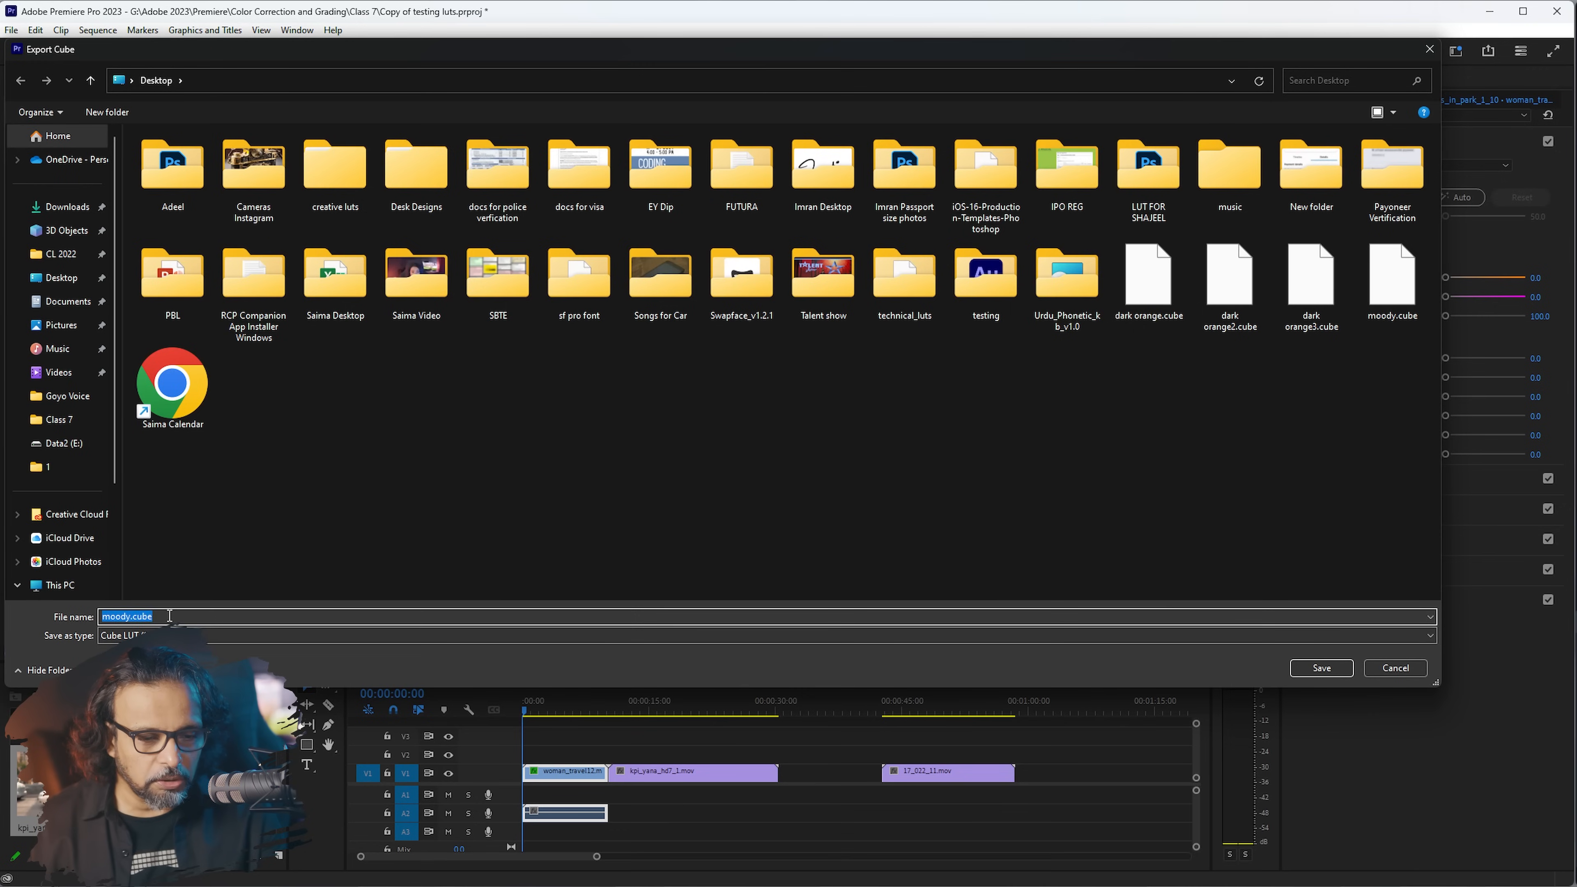
left_click(169, 617)
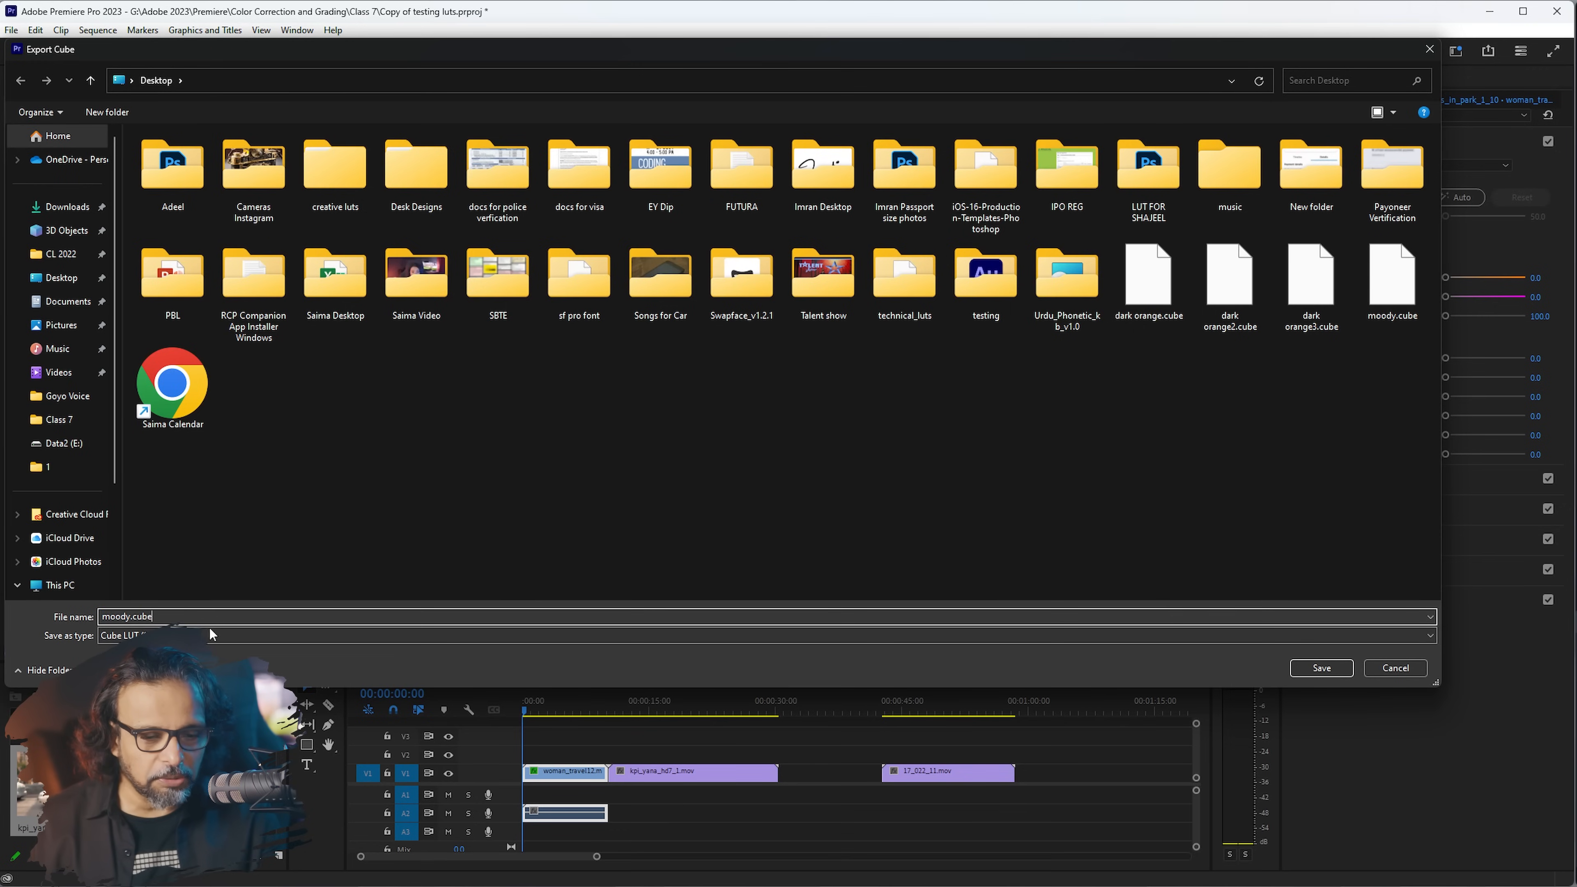
left_click(1309, 667)
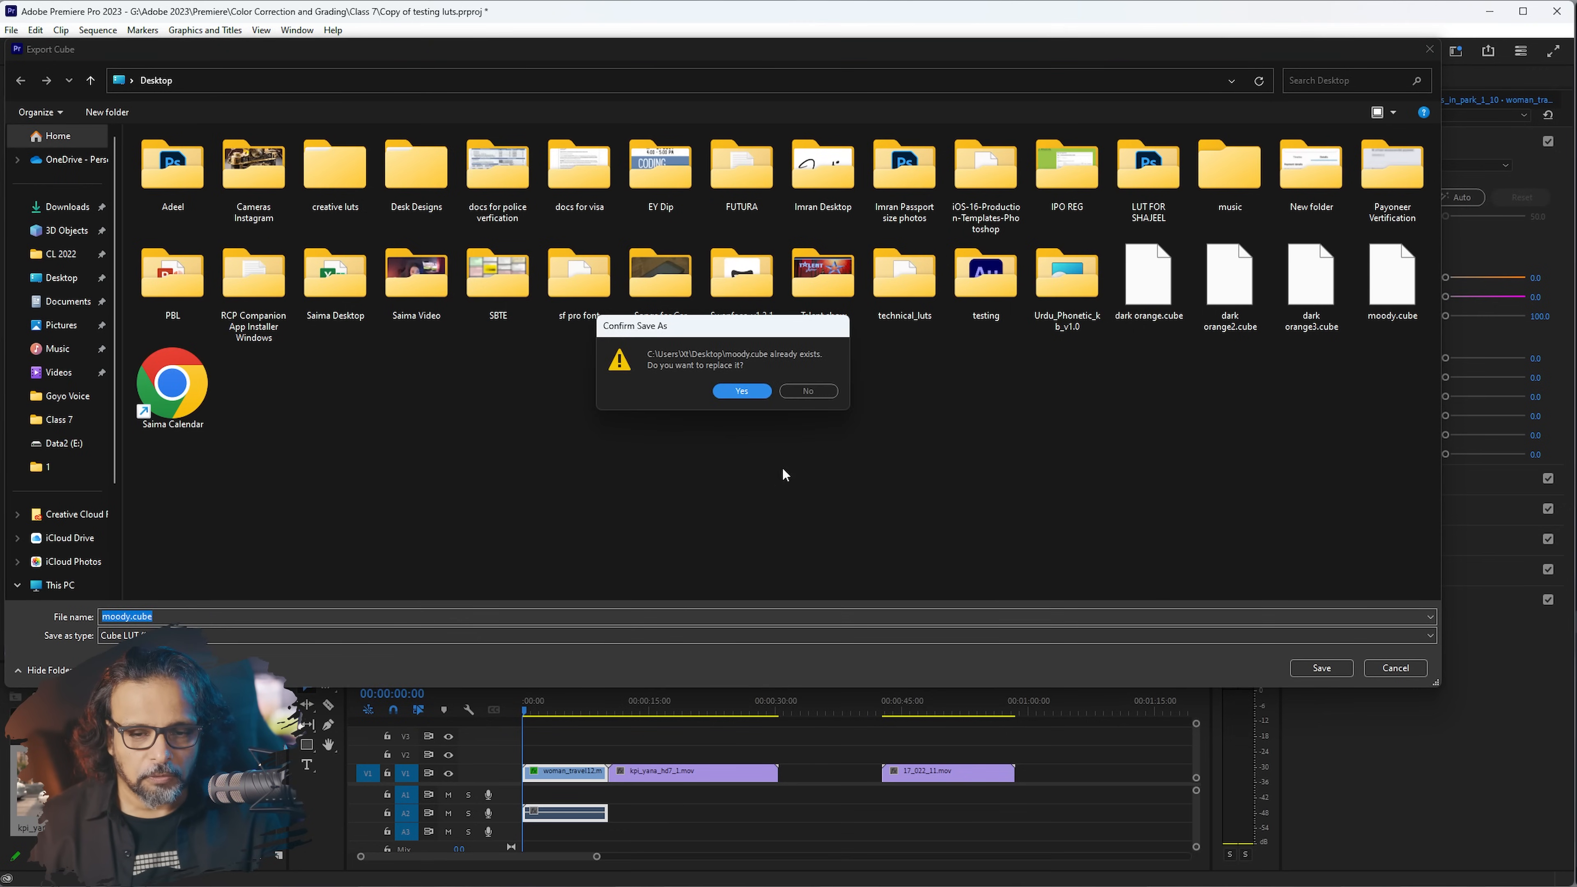
left_click(807, 390)
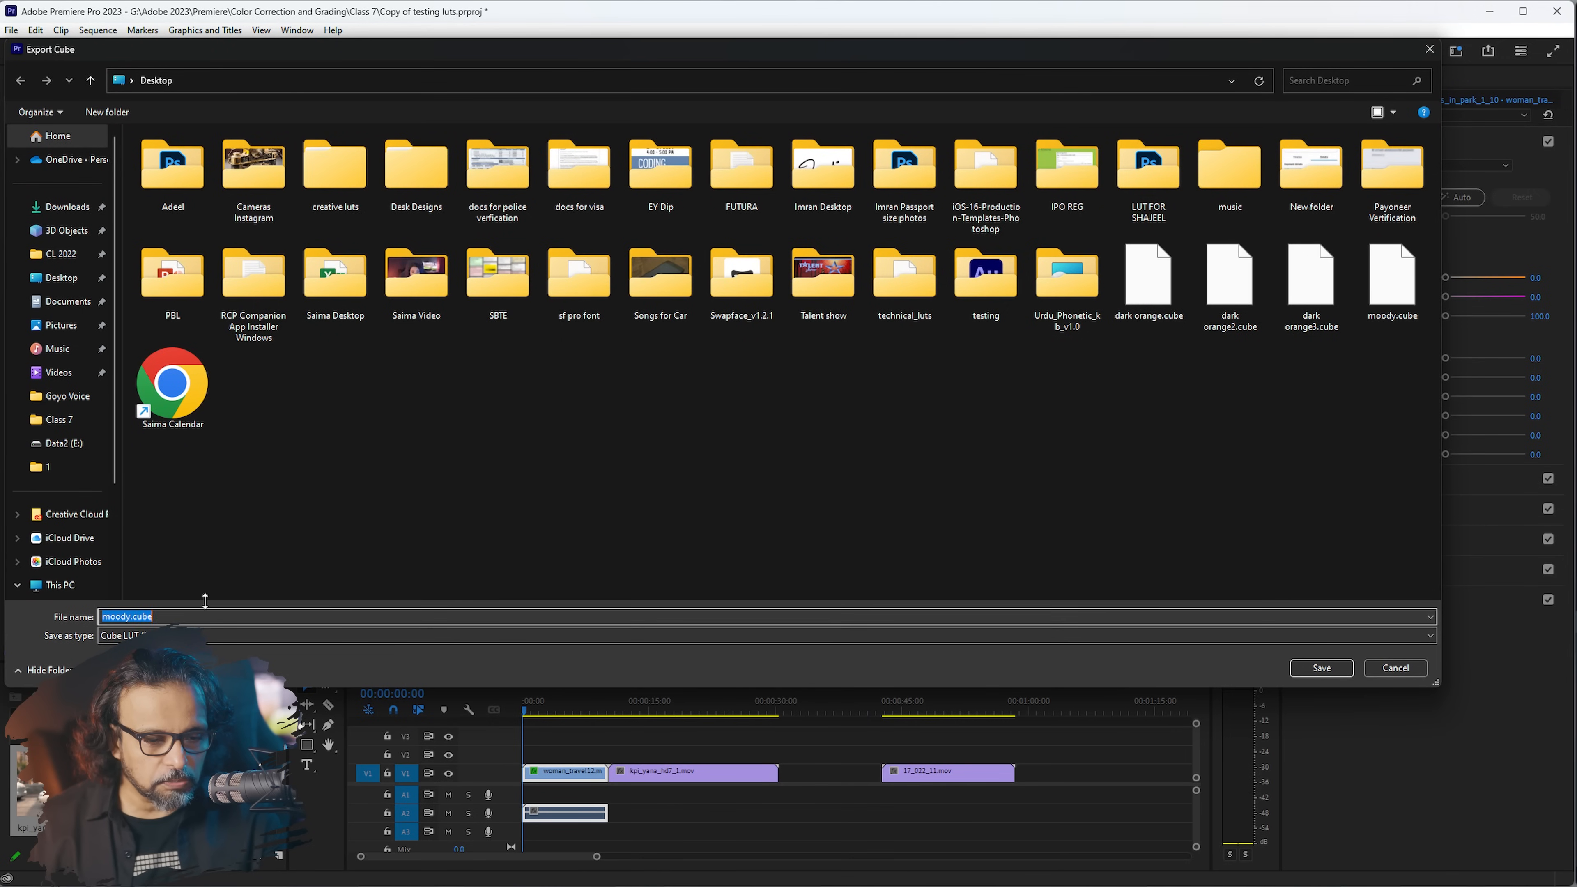
key("Home")
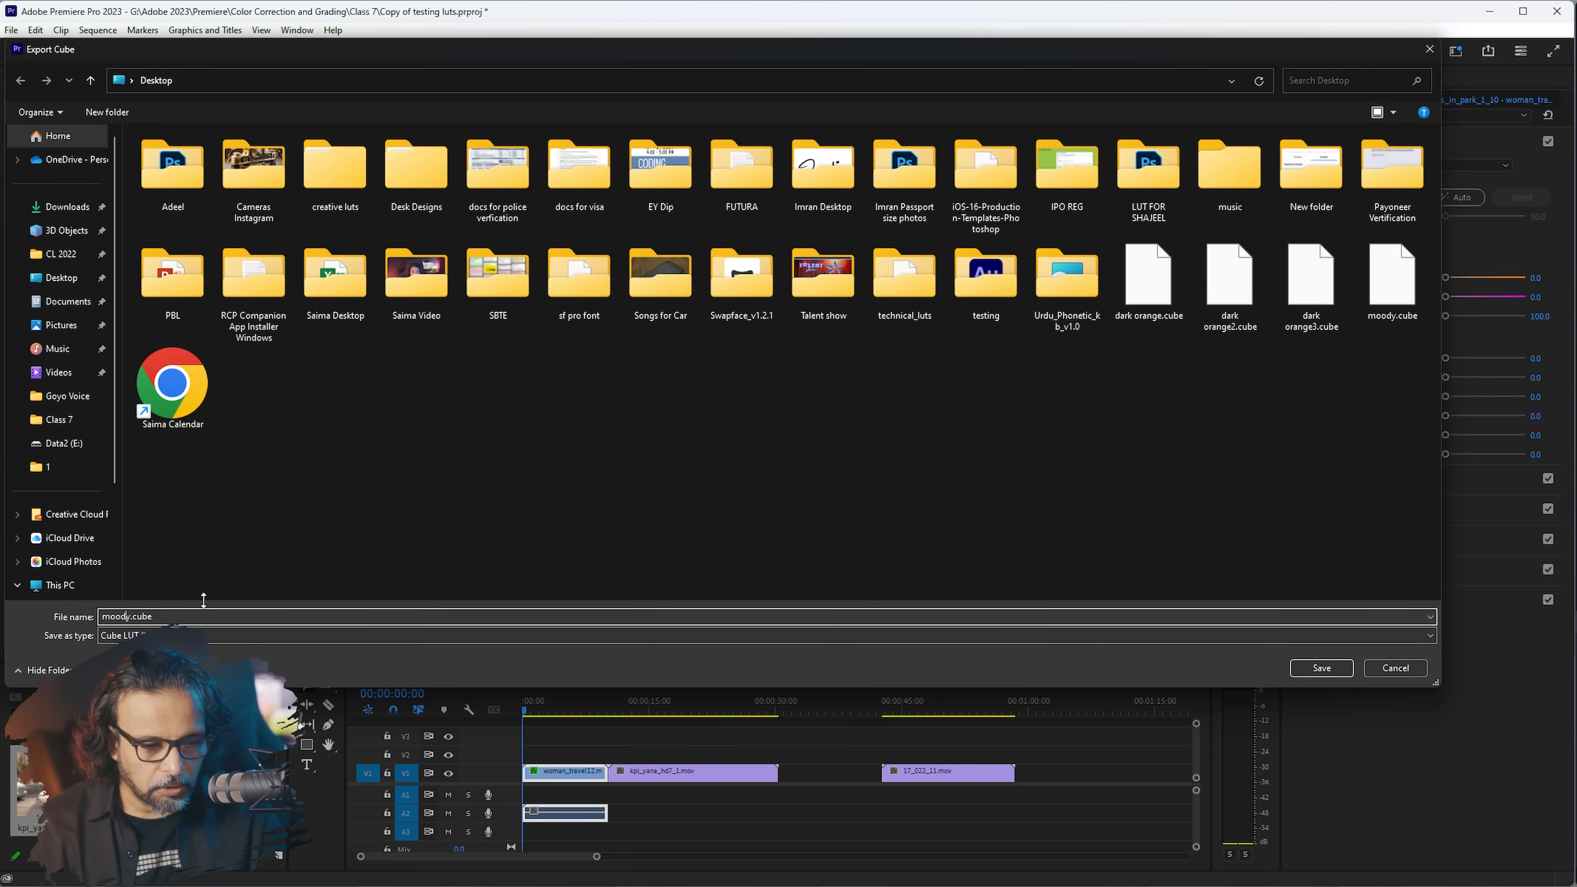
type("2")
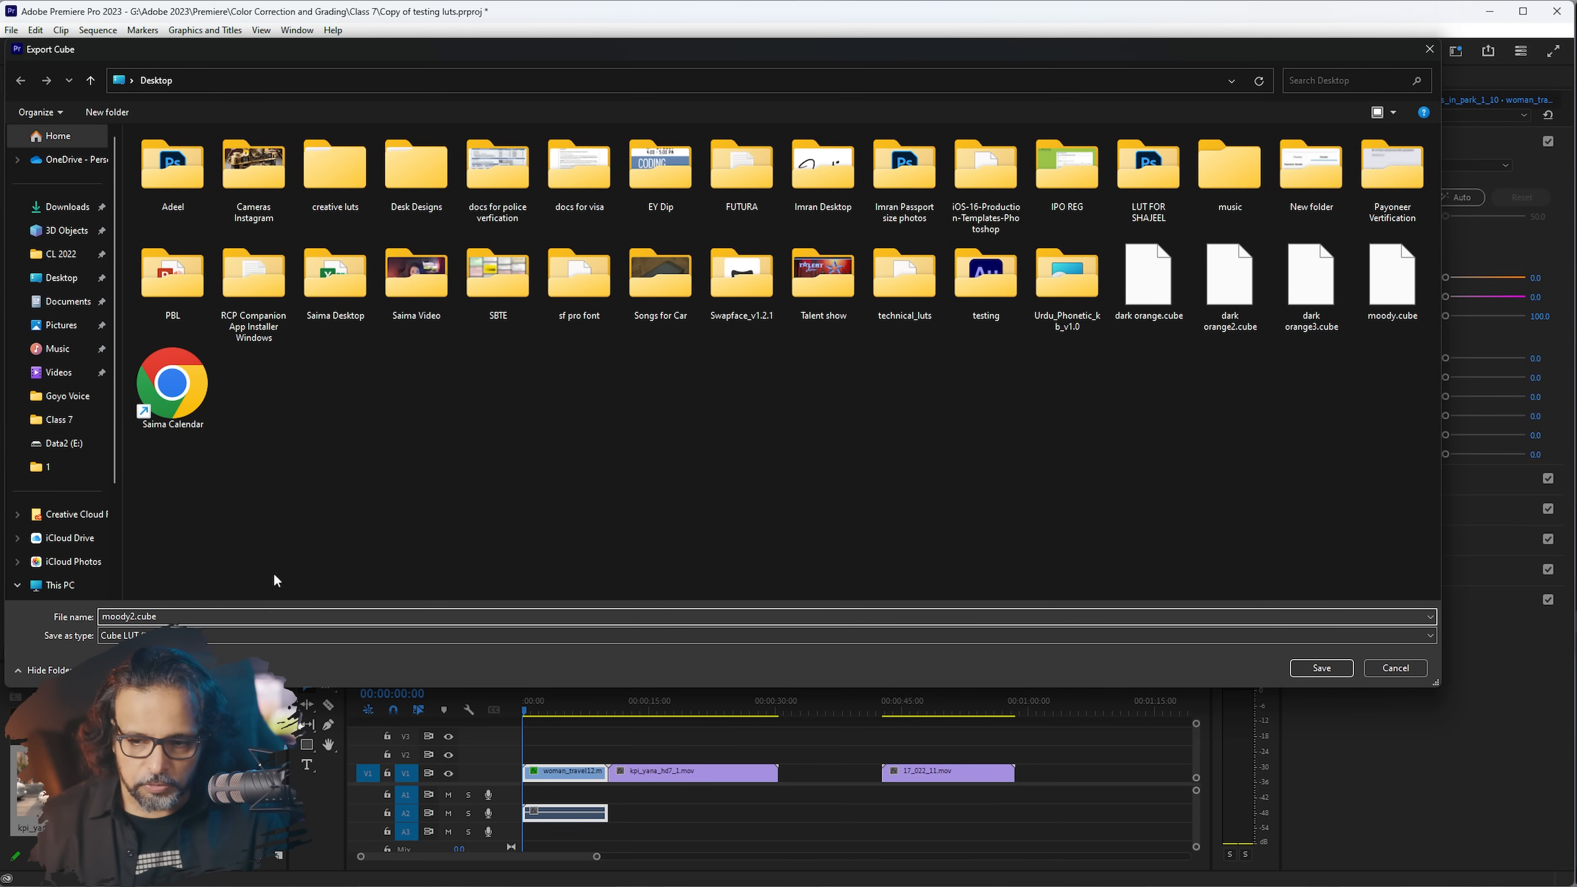
left_click(1309, 668)
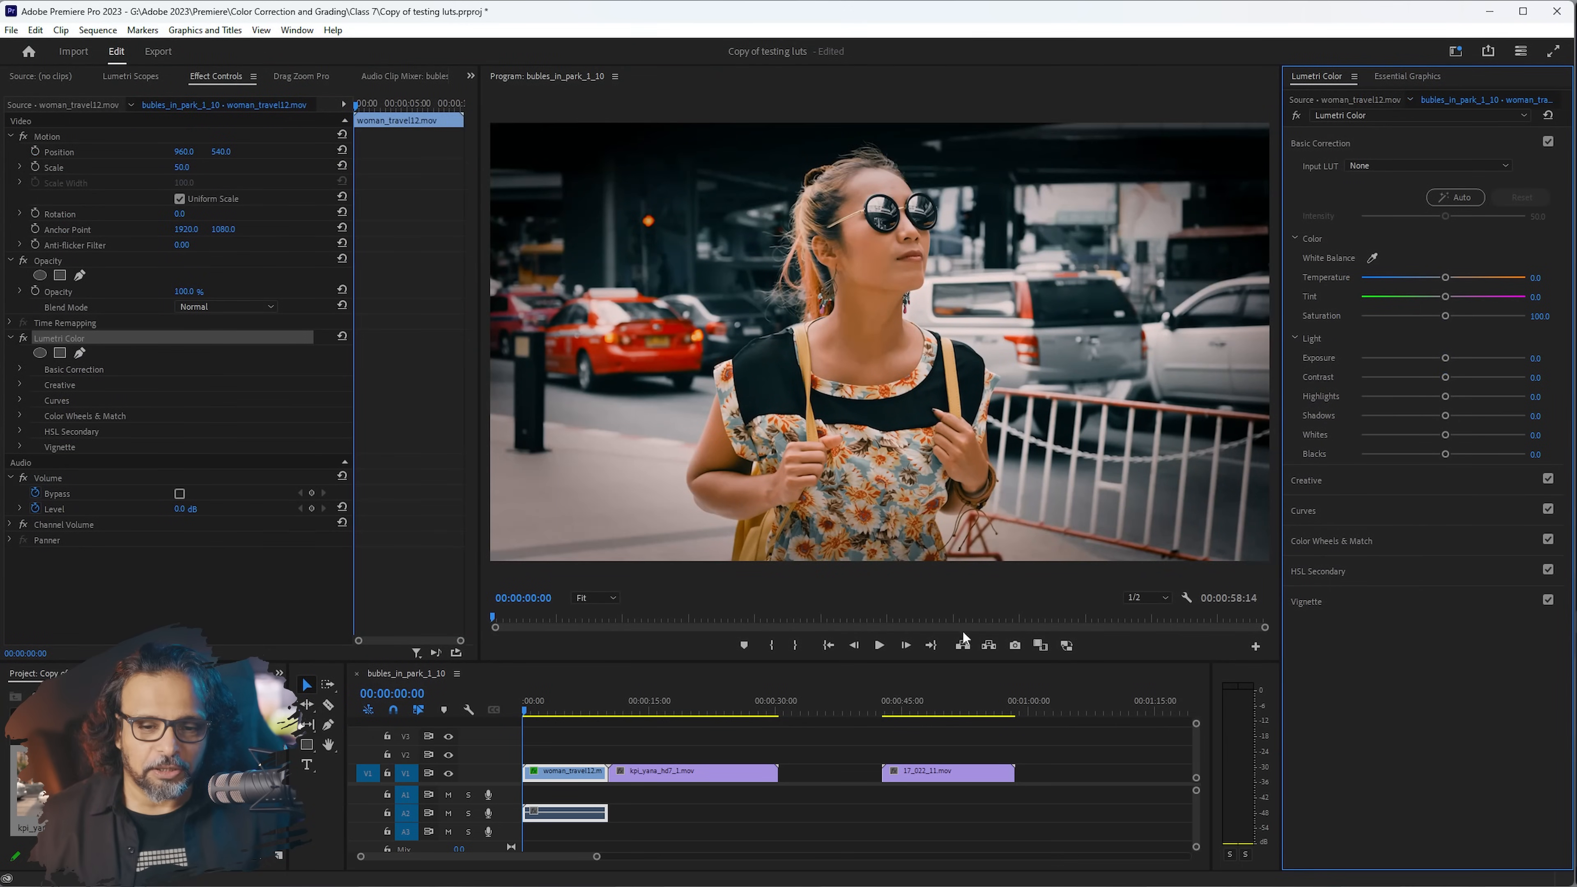
Step: Move the playhead to the kpi_yana_hd7_1.mov clip and scrub through its footage to choose a frame for grading
left_click(656, 710)
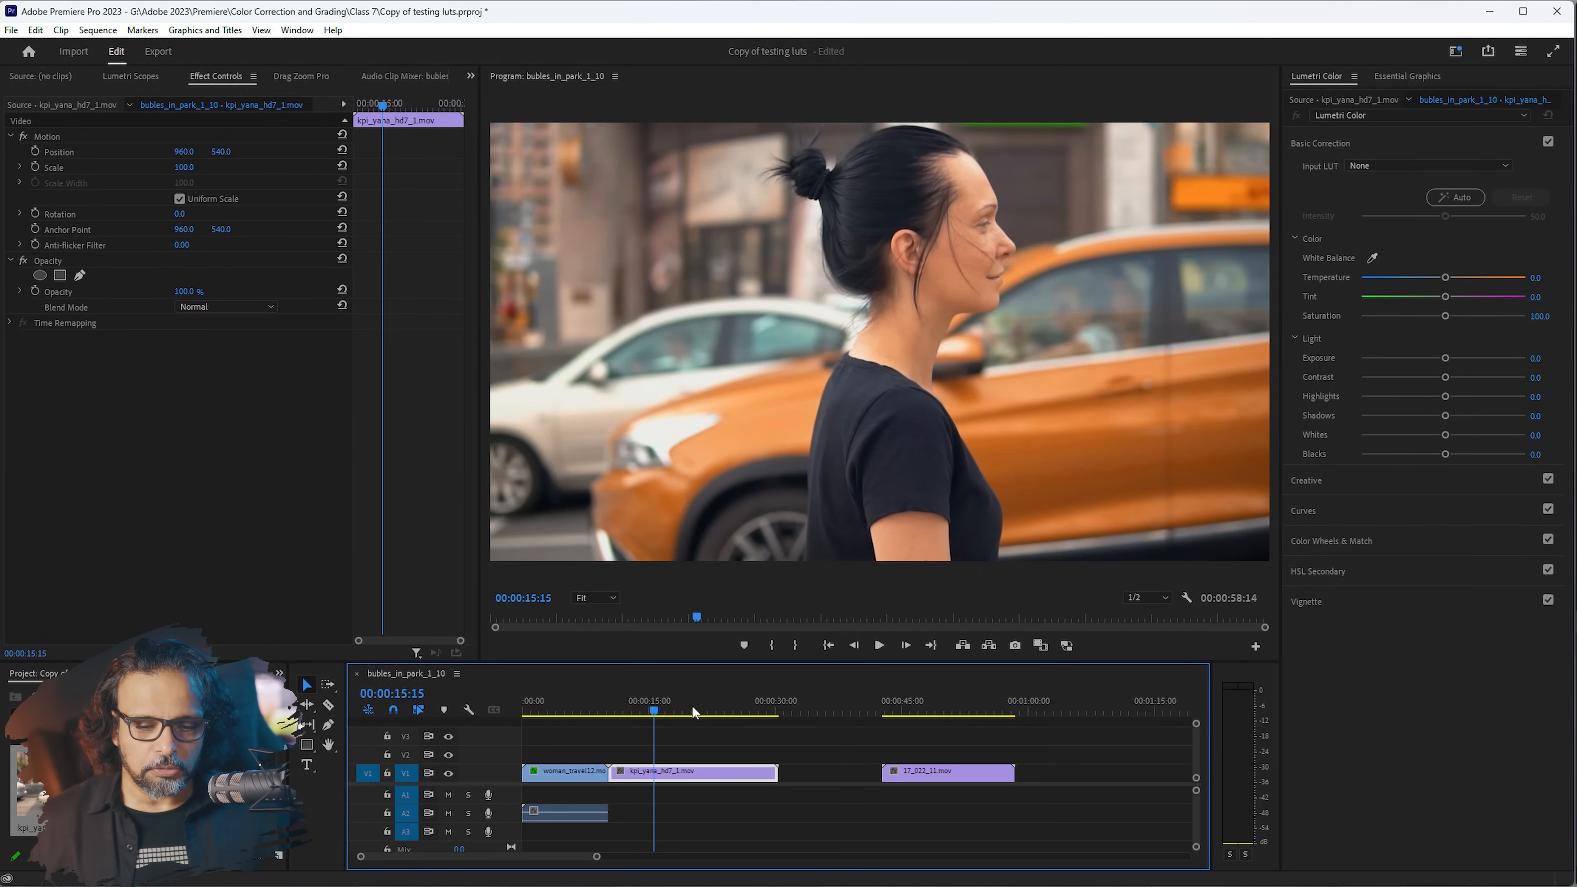
left_click(633, 711)
left_click_drag(635, 713, 673, 700)
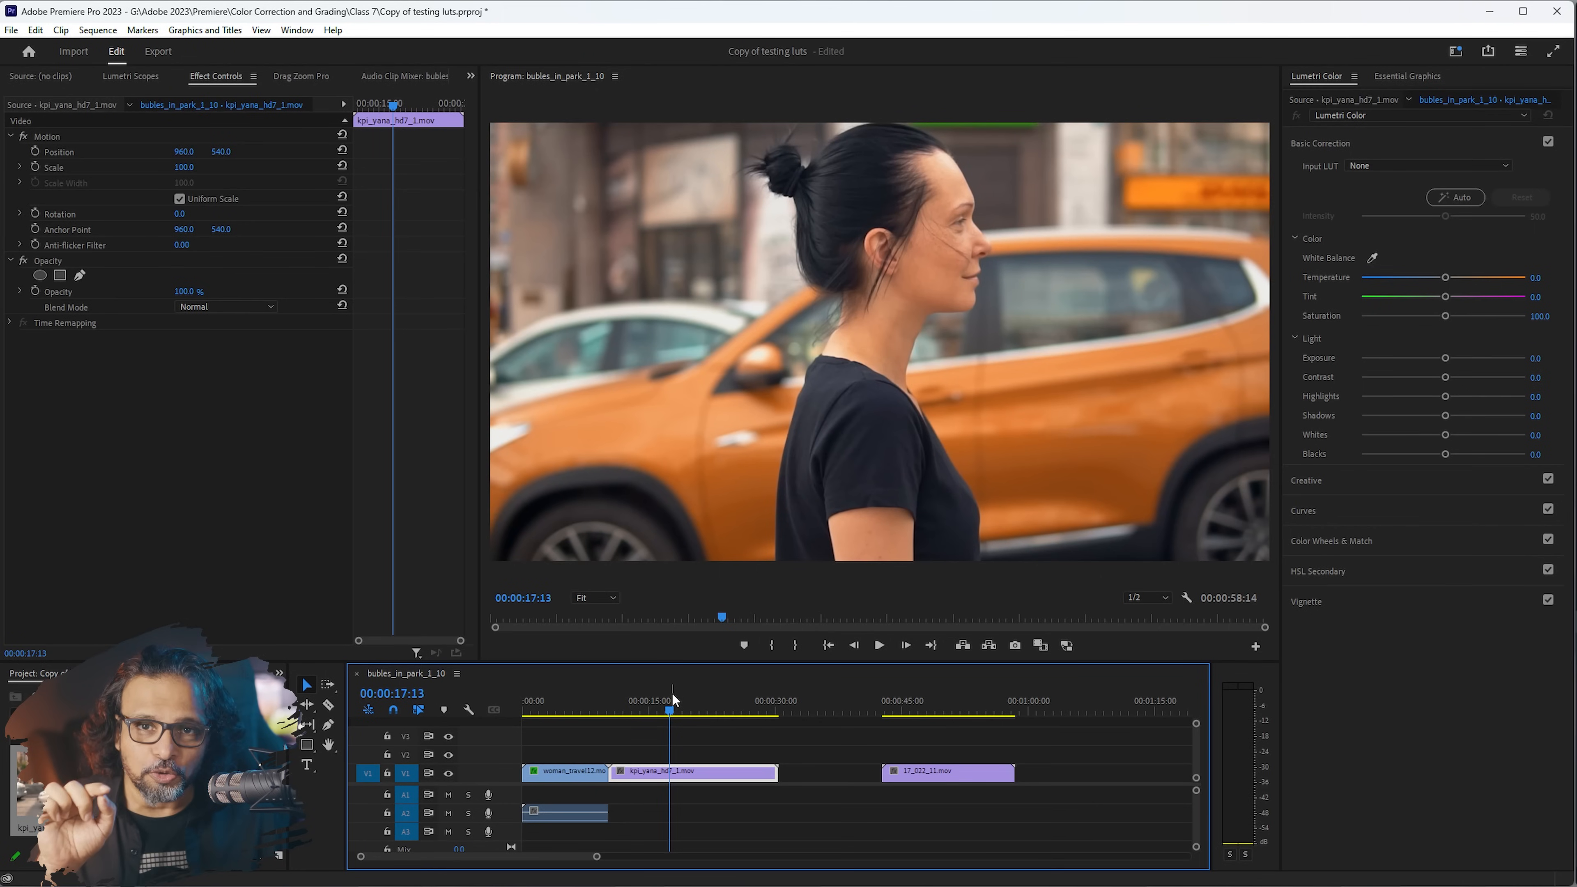
left_click_drag(655, 708, 610, 712)
left_click_drag(564, 704, 639, 708)
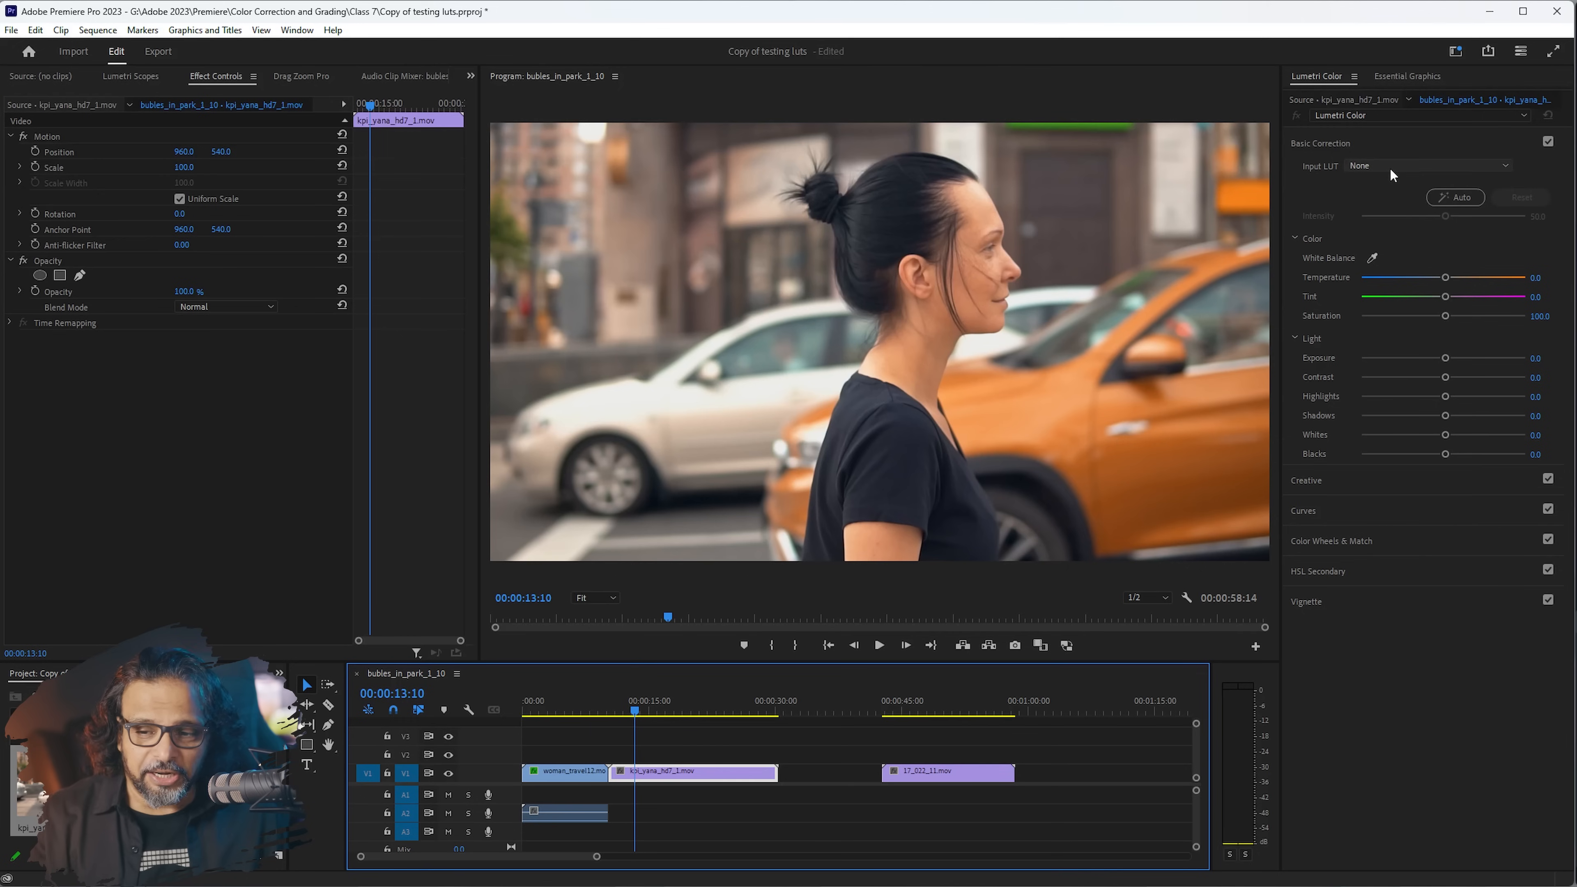
Step: Try the ALEXA_Default_LogC2Rec709 input LUT on the kpi_yana_hd7_1.mov clip and set the Input LUT back to None
left_click(1328, 480)
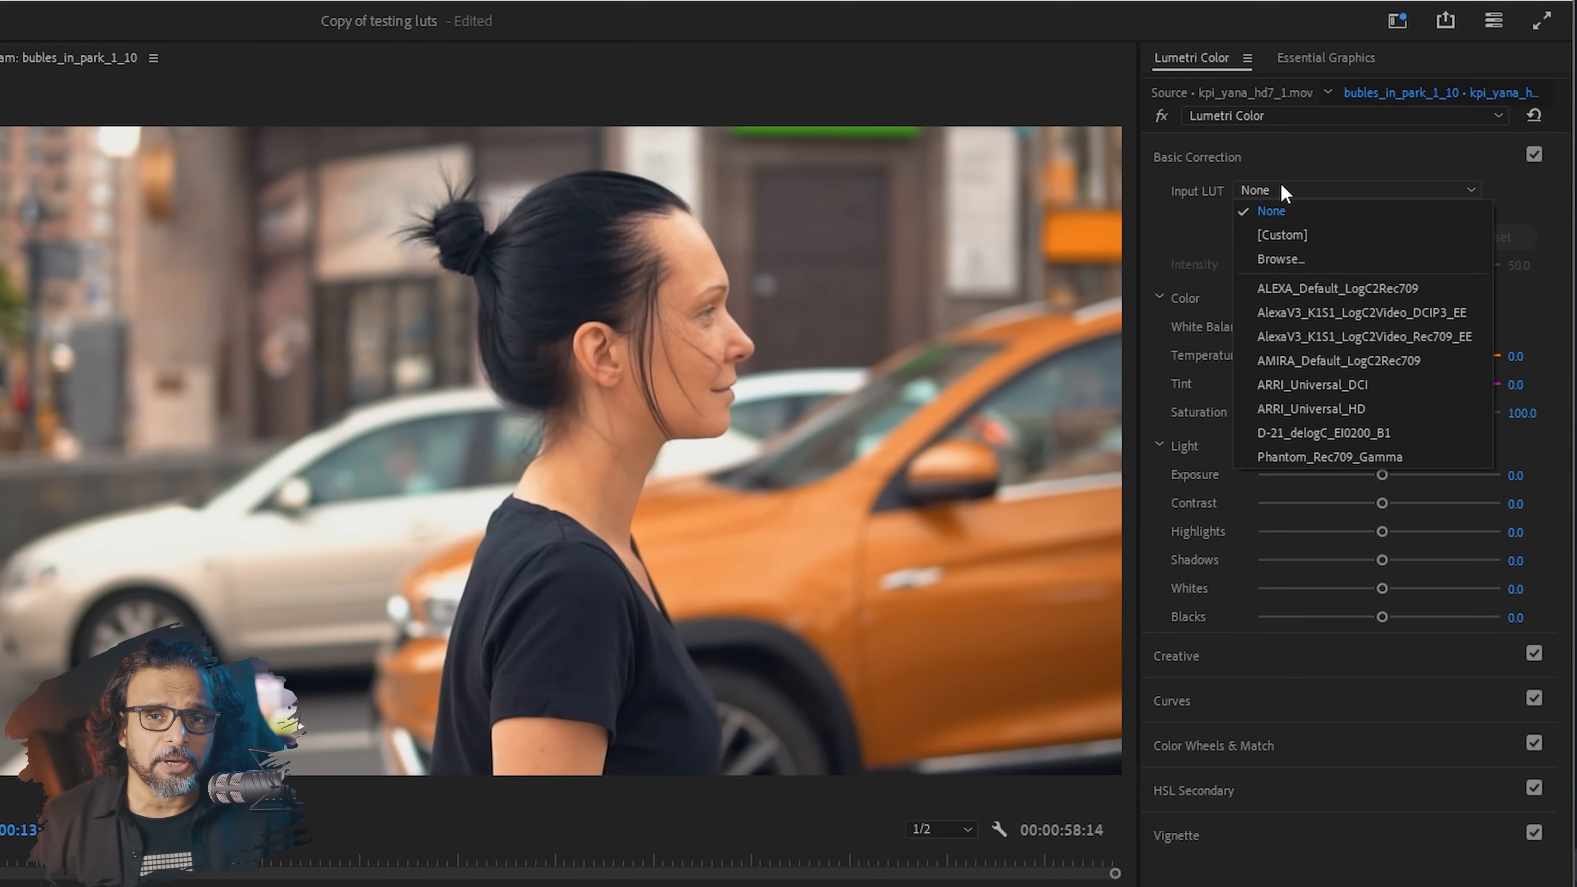
left_click(1290, 287)
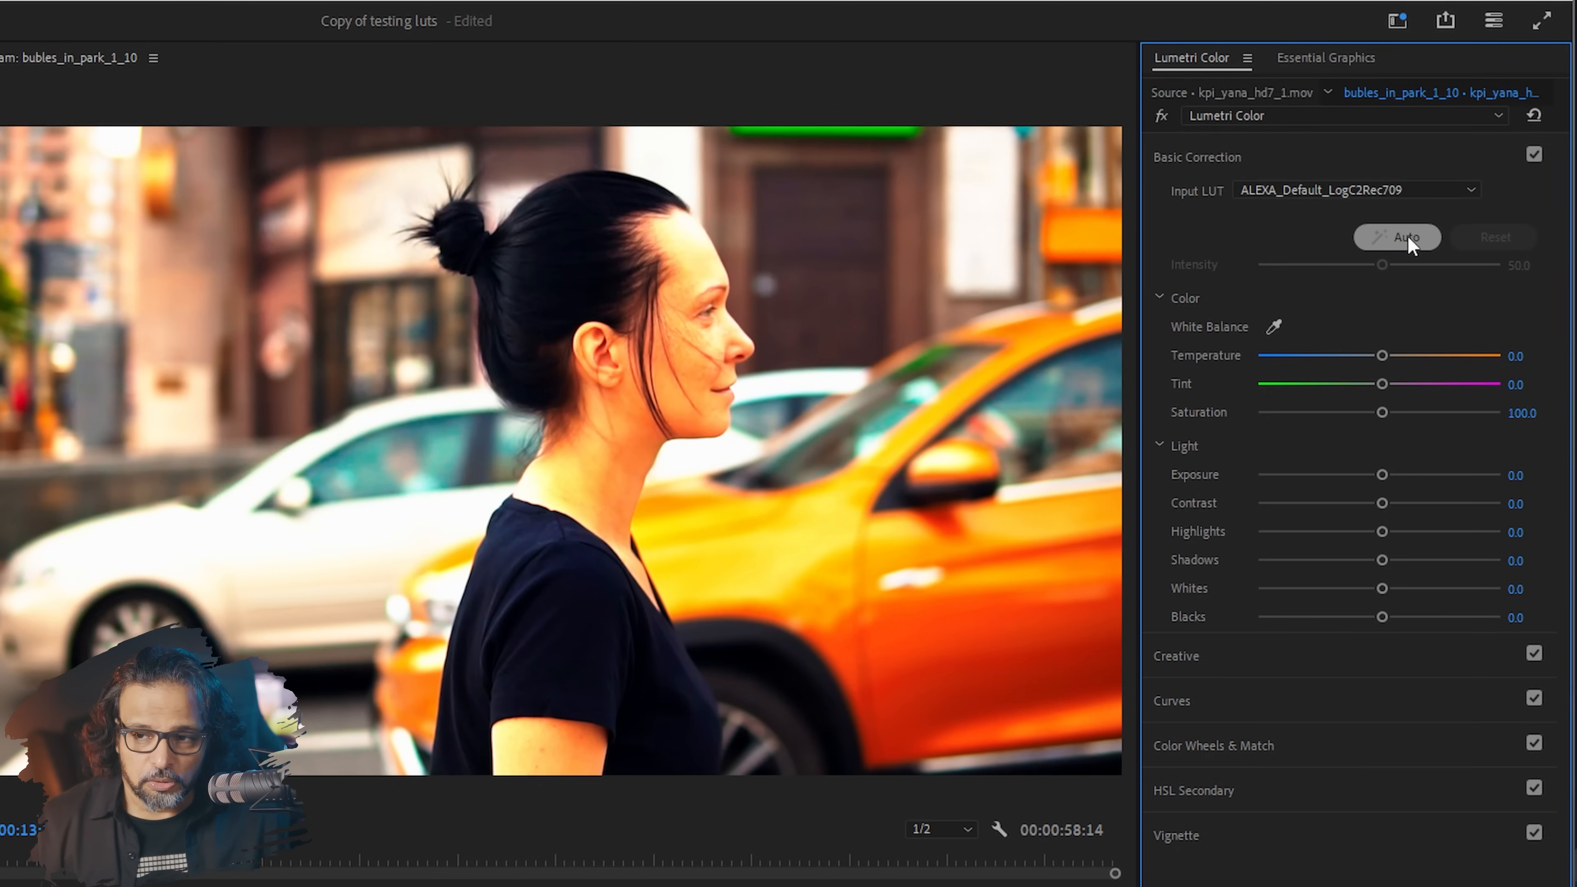
left_click(1368, 191)
left_click(1327, 210)
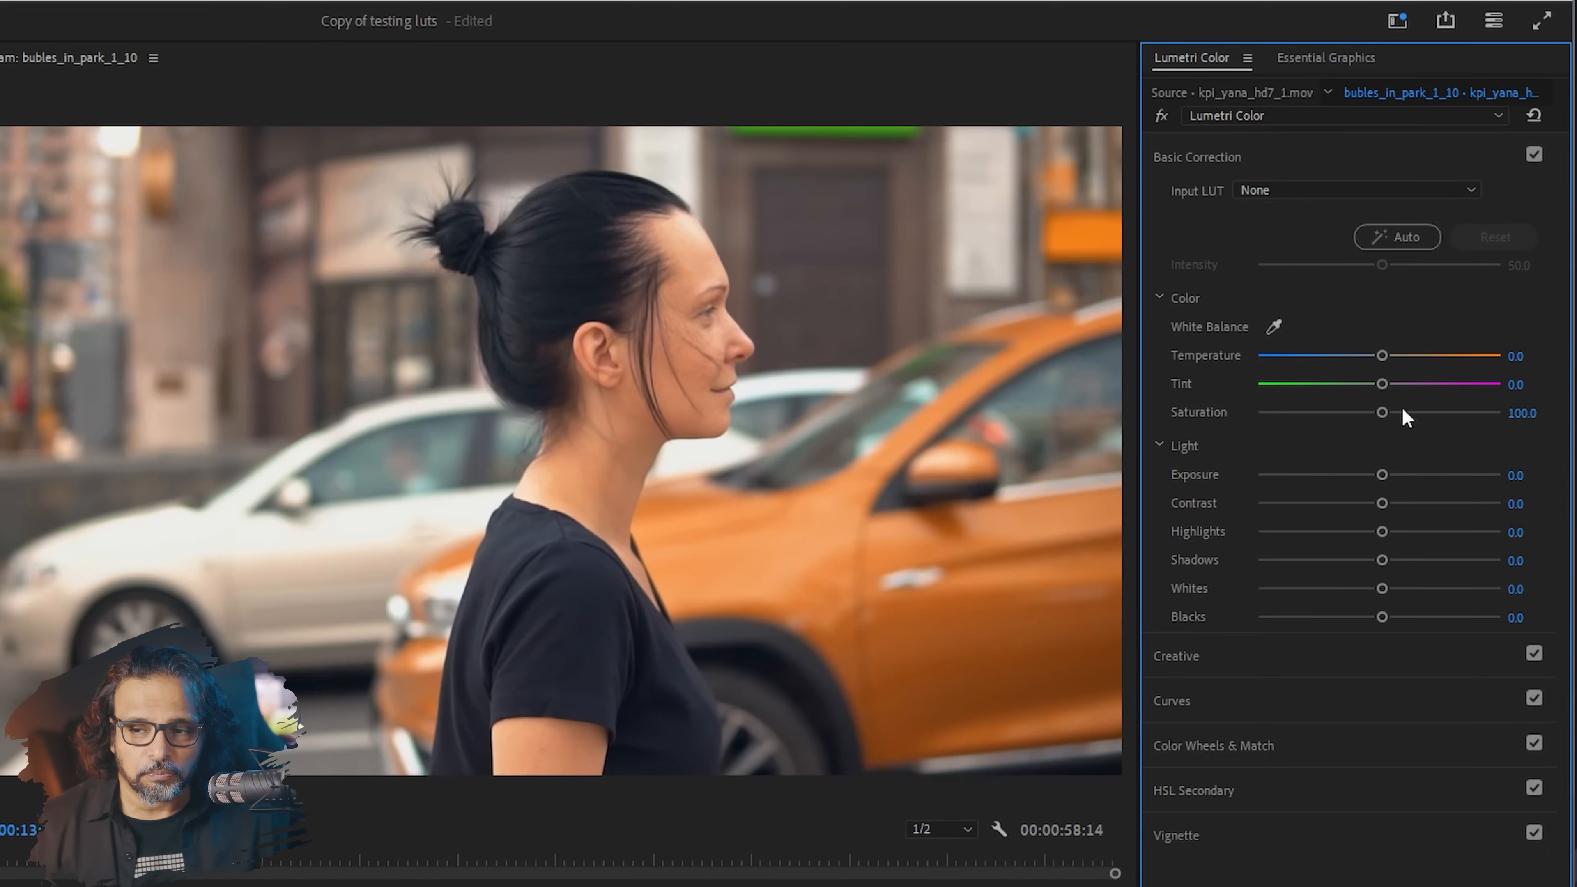
Step: Load the moody2.cube file from the Desktop as the Creative look of the kpi_yana_hd7_1.mov clip
left_click(1272, 655)
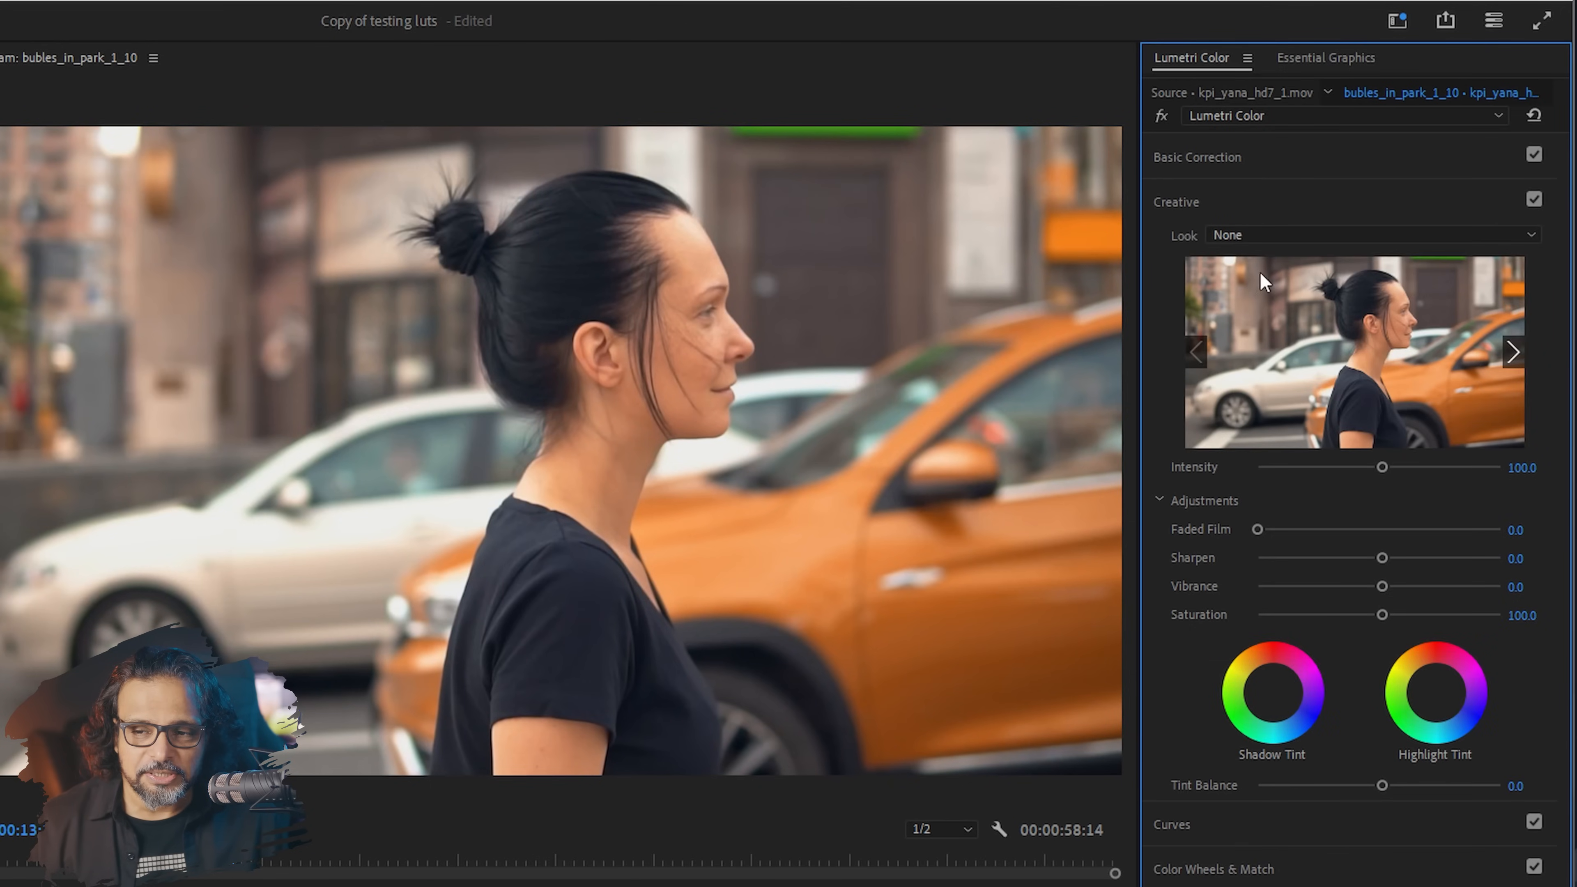
left_click(1248, 232)
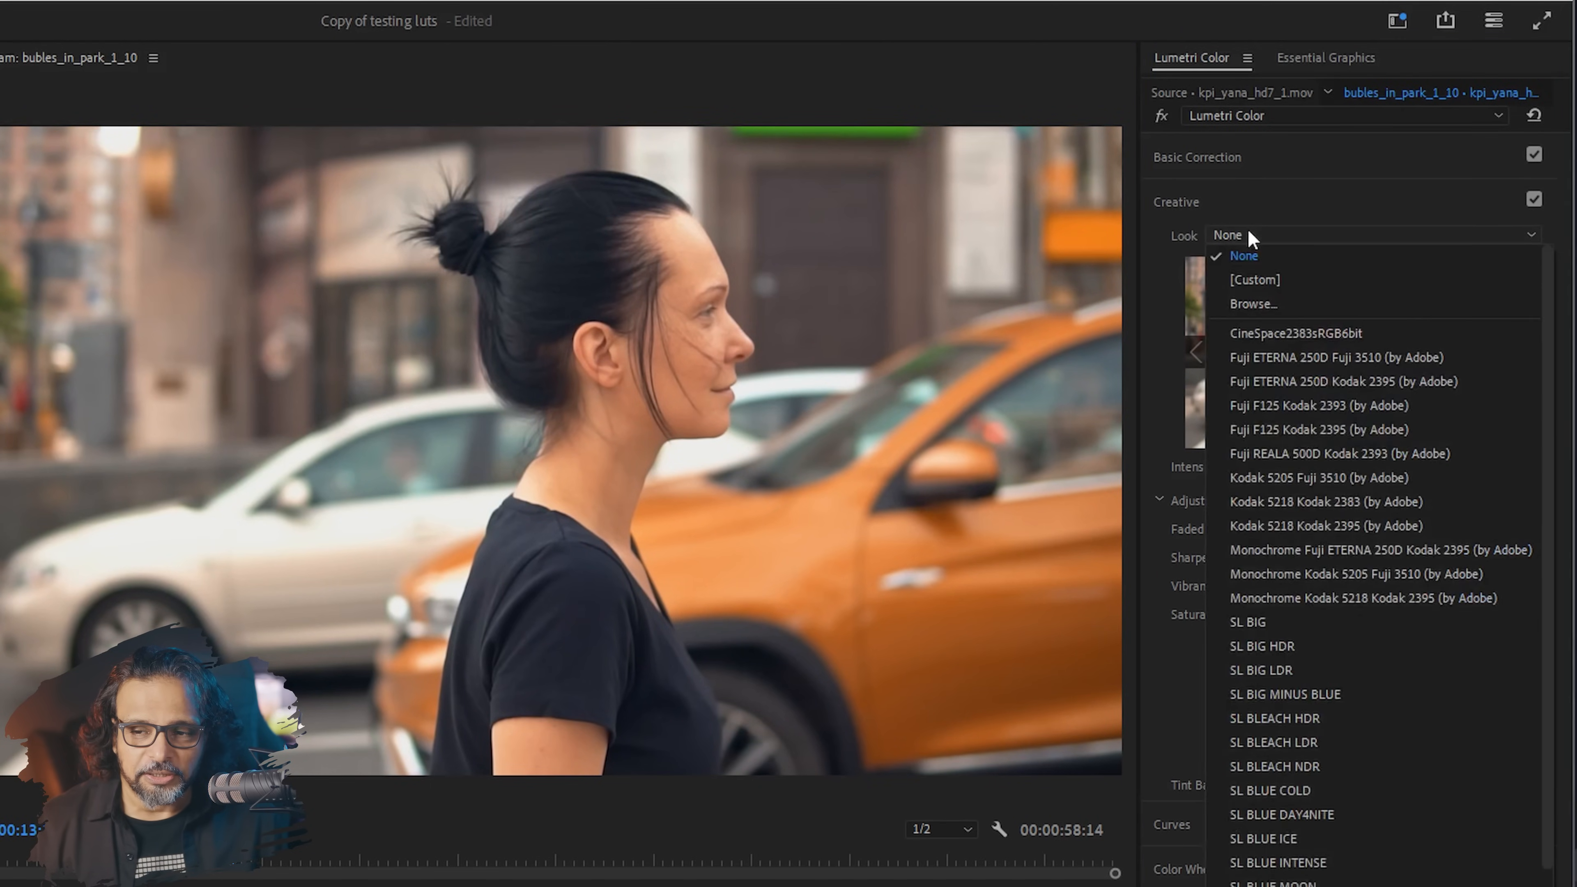
left_click(1248, 233)
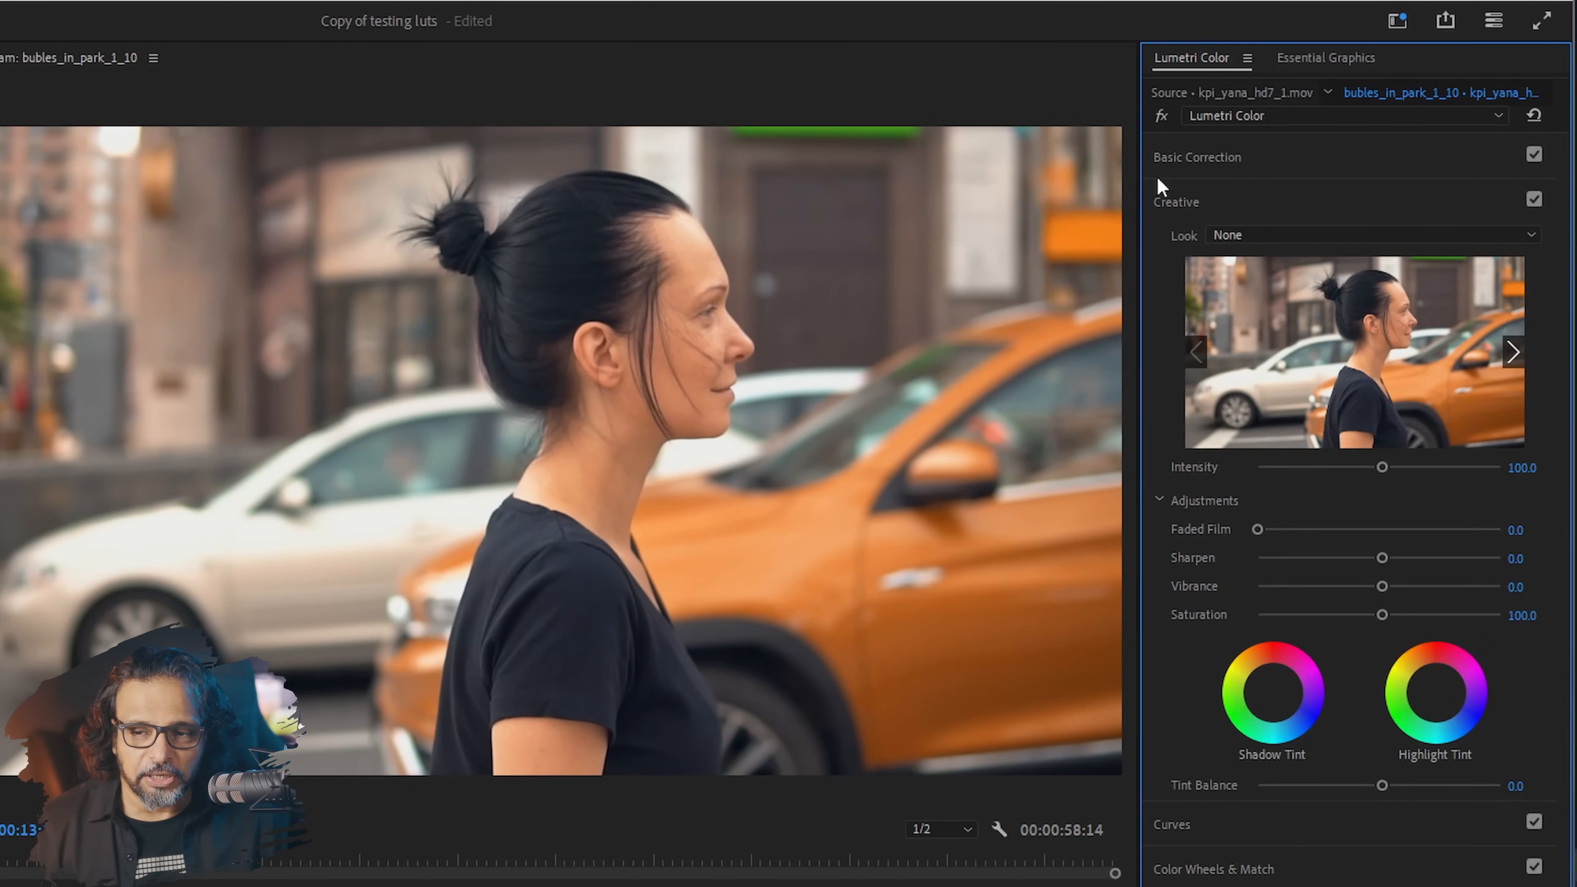
left_click(1269, 235)
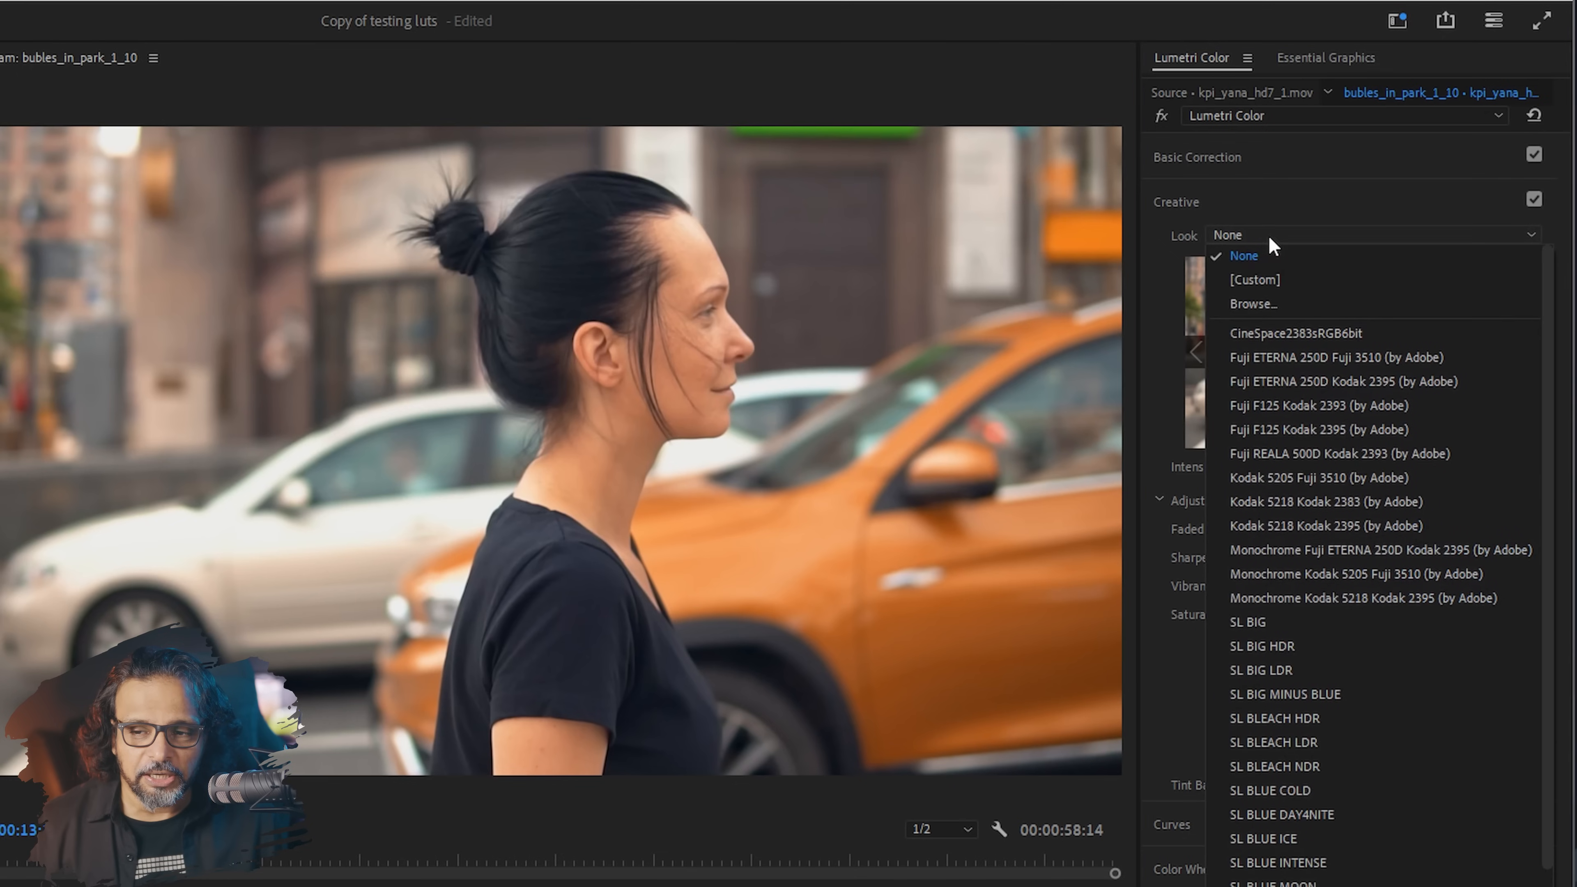
left_click(1267, 304)
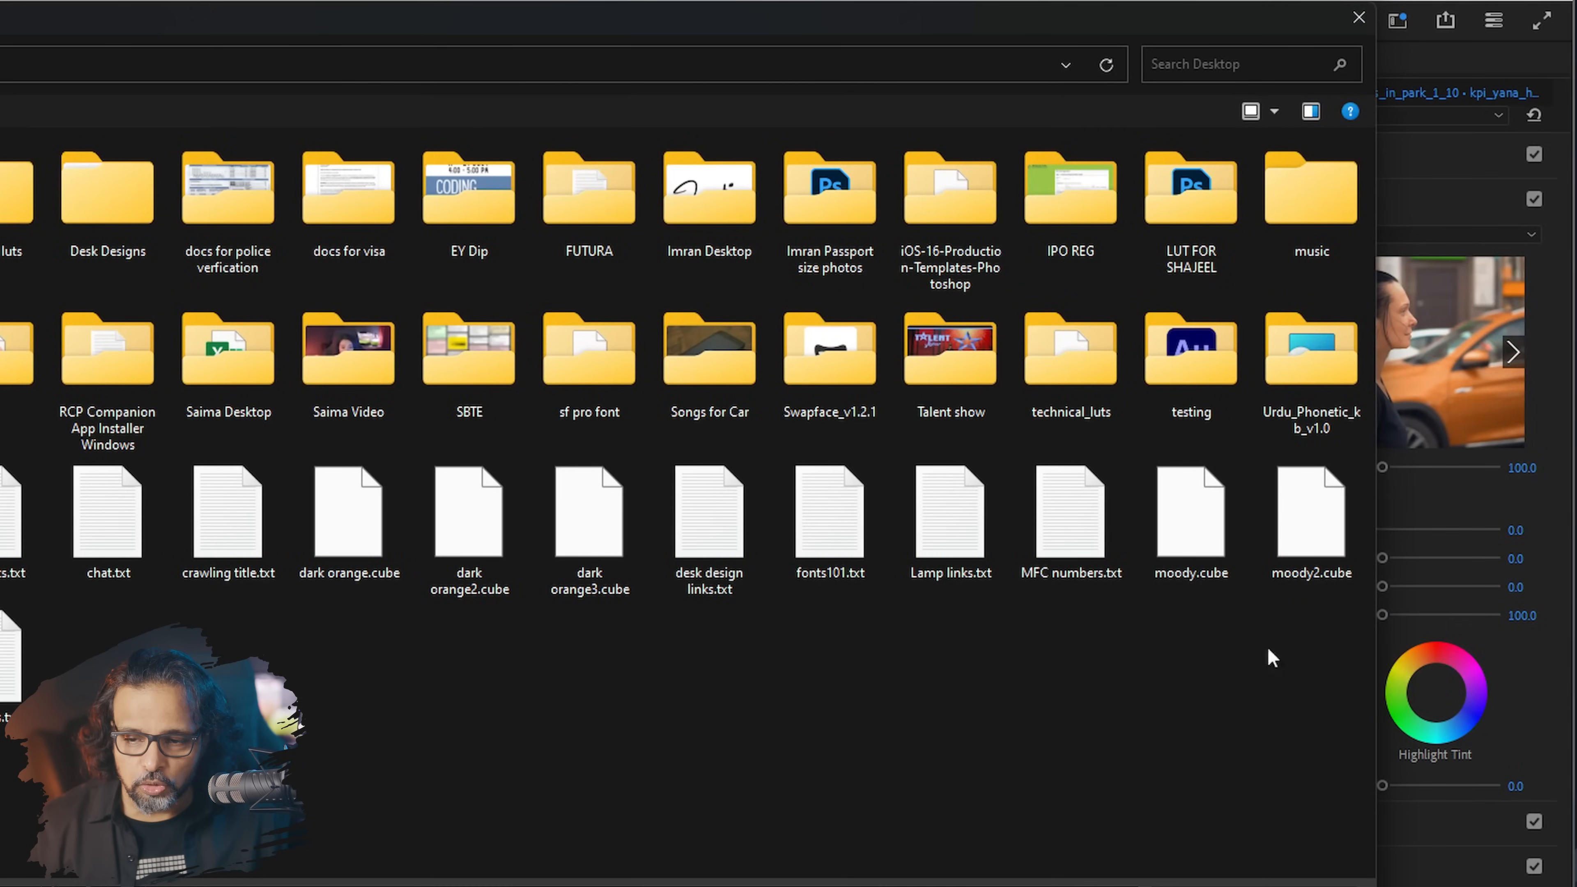
left_click(1306, 543)
key("Return")
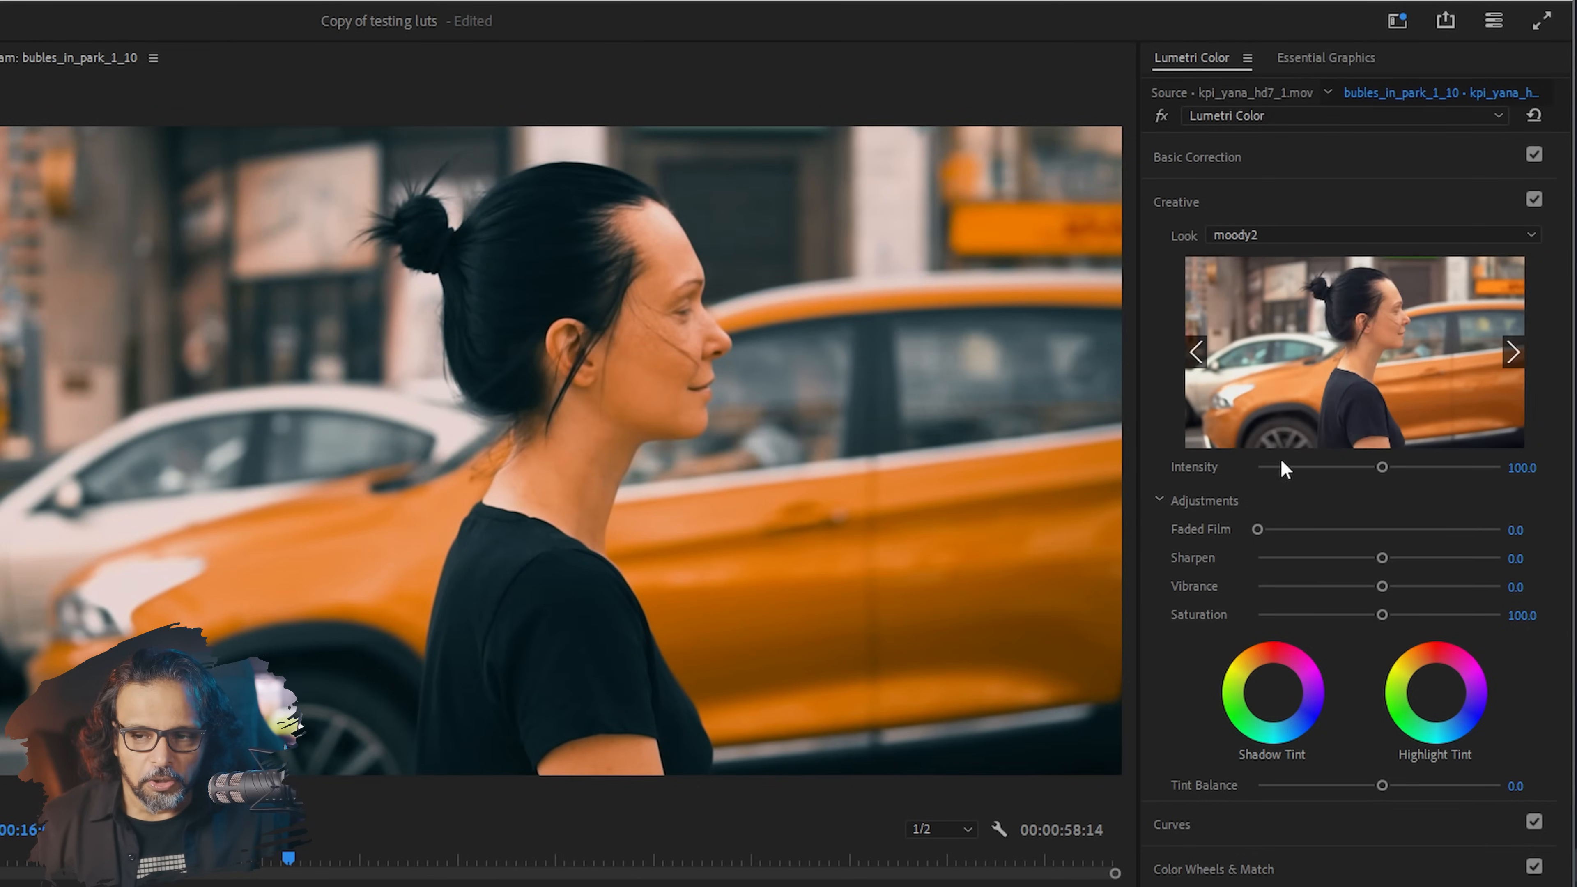
Step: Try a manual correction under the moody2 look, with temperature -53.4, contrast 22.0 and highlights -22.9, comparing the Creative section off and on
left_click(1530, 200)
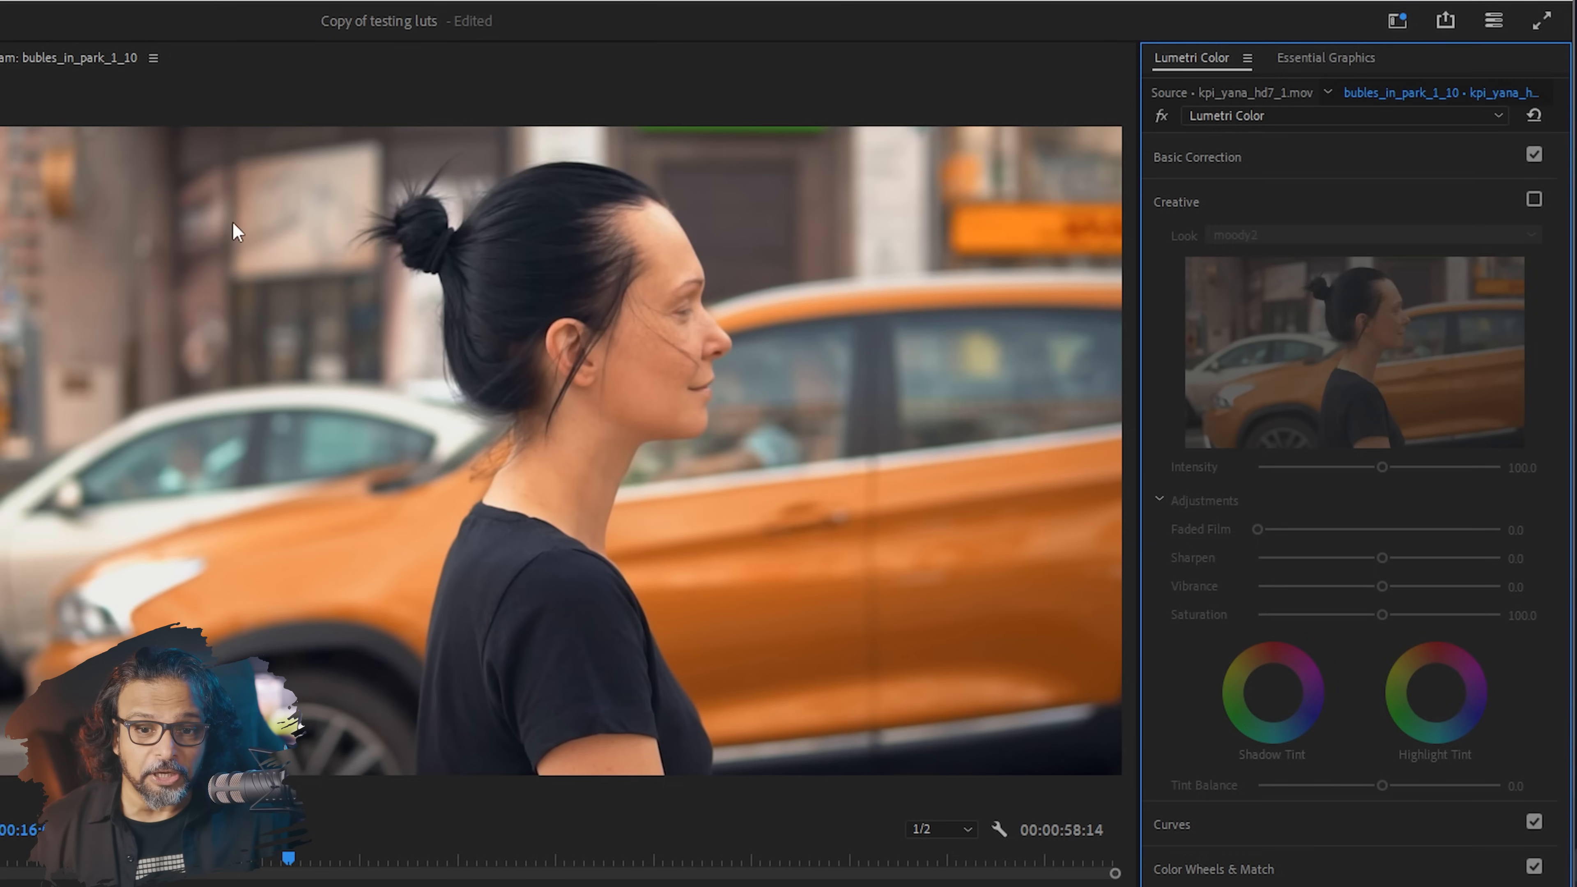
left_click(1255, 155)
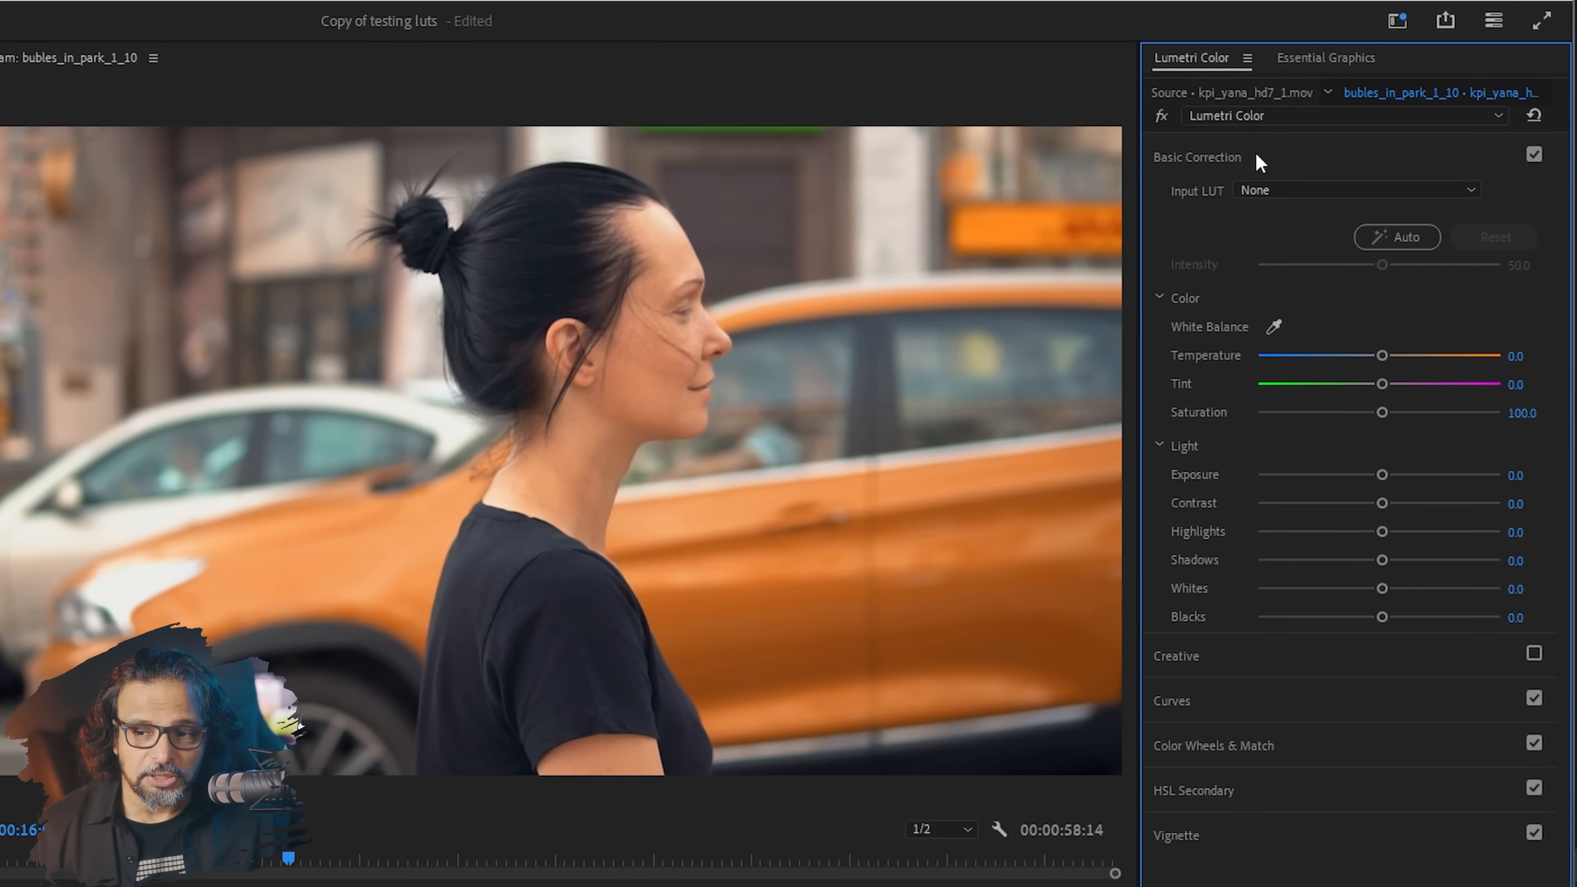
left_click_drag(1381, 356, 1354, 352)
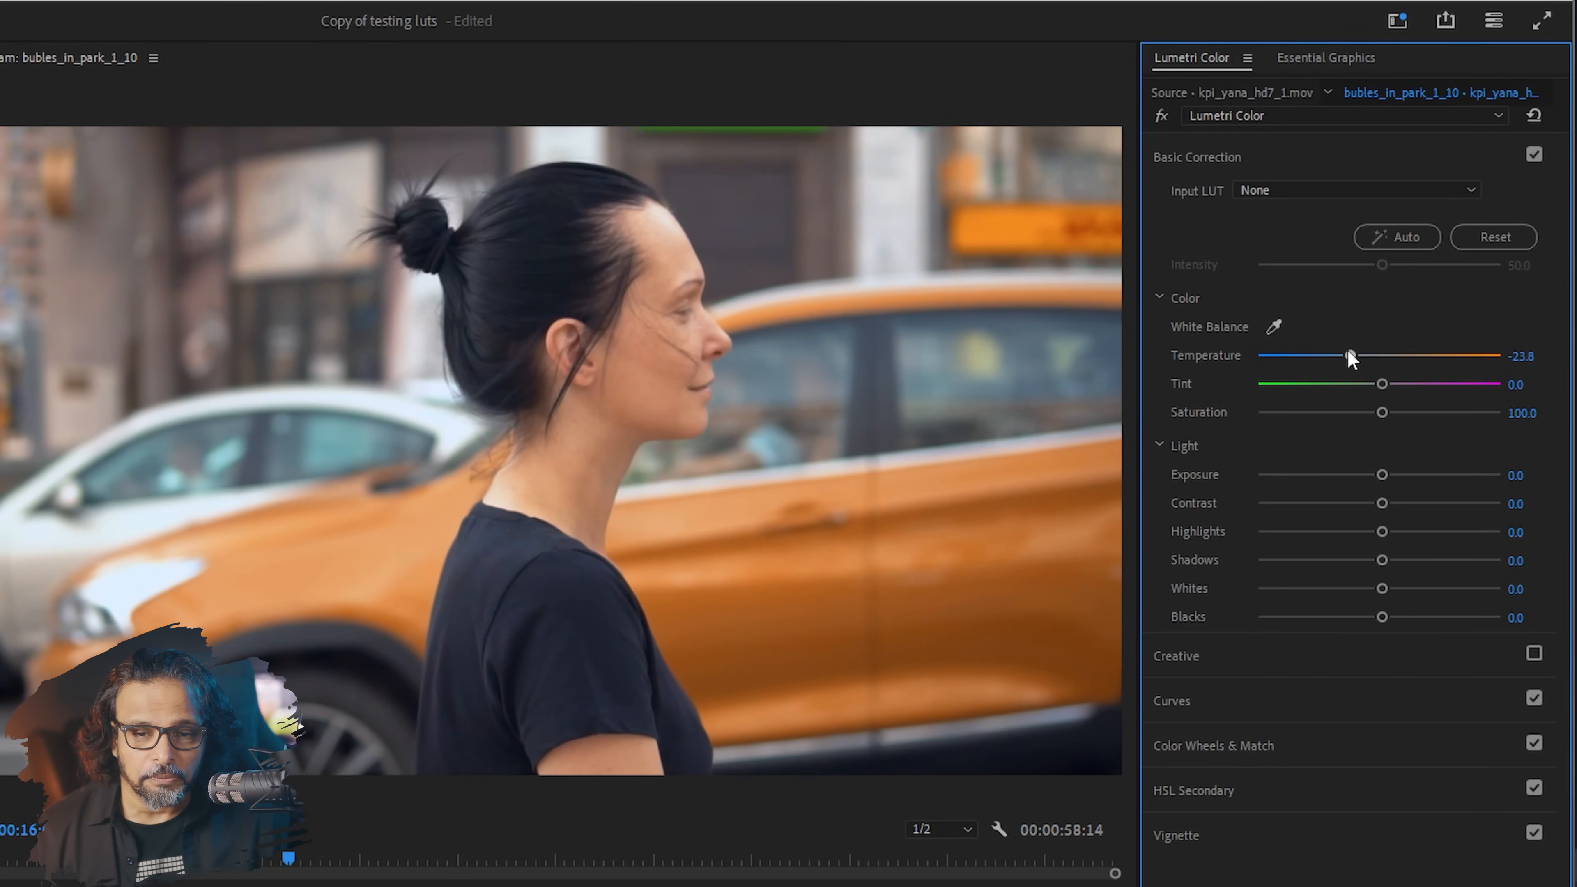
left_click_drag(1334, 353, 1327, 353)
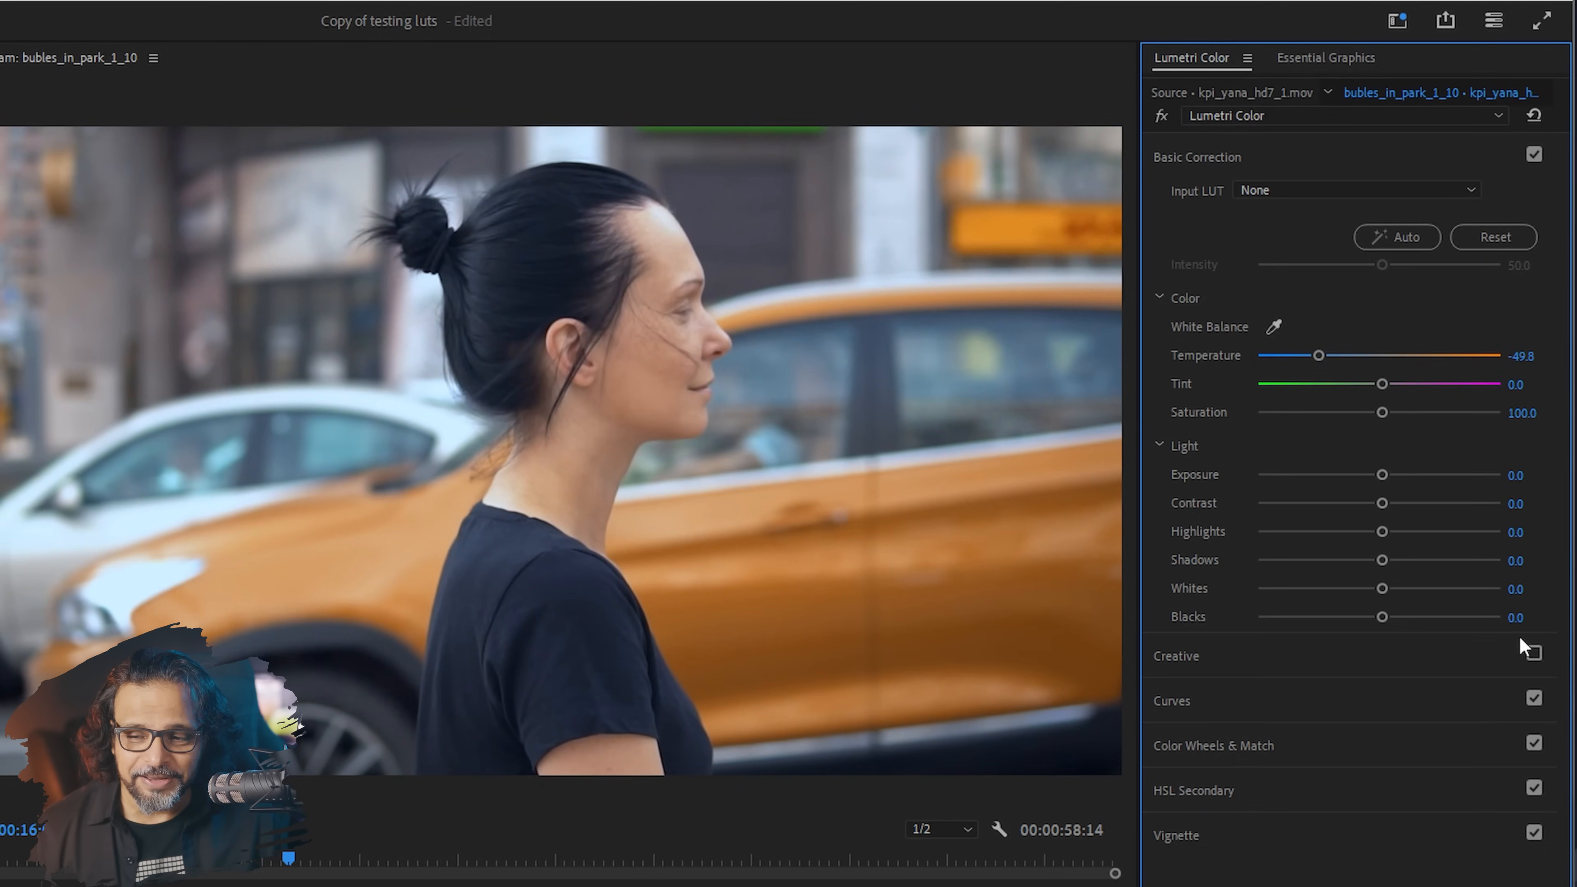
left_click(1533, 653)
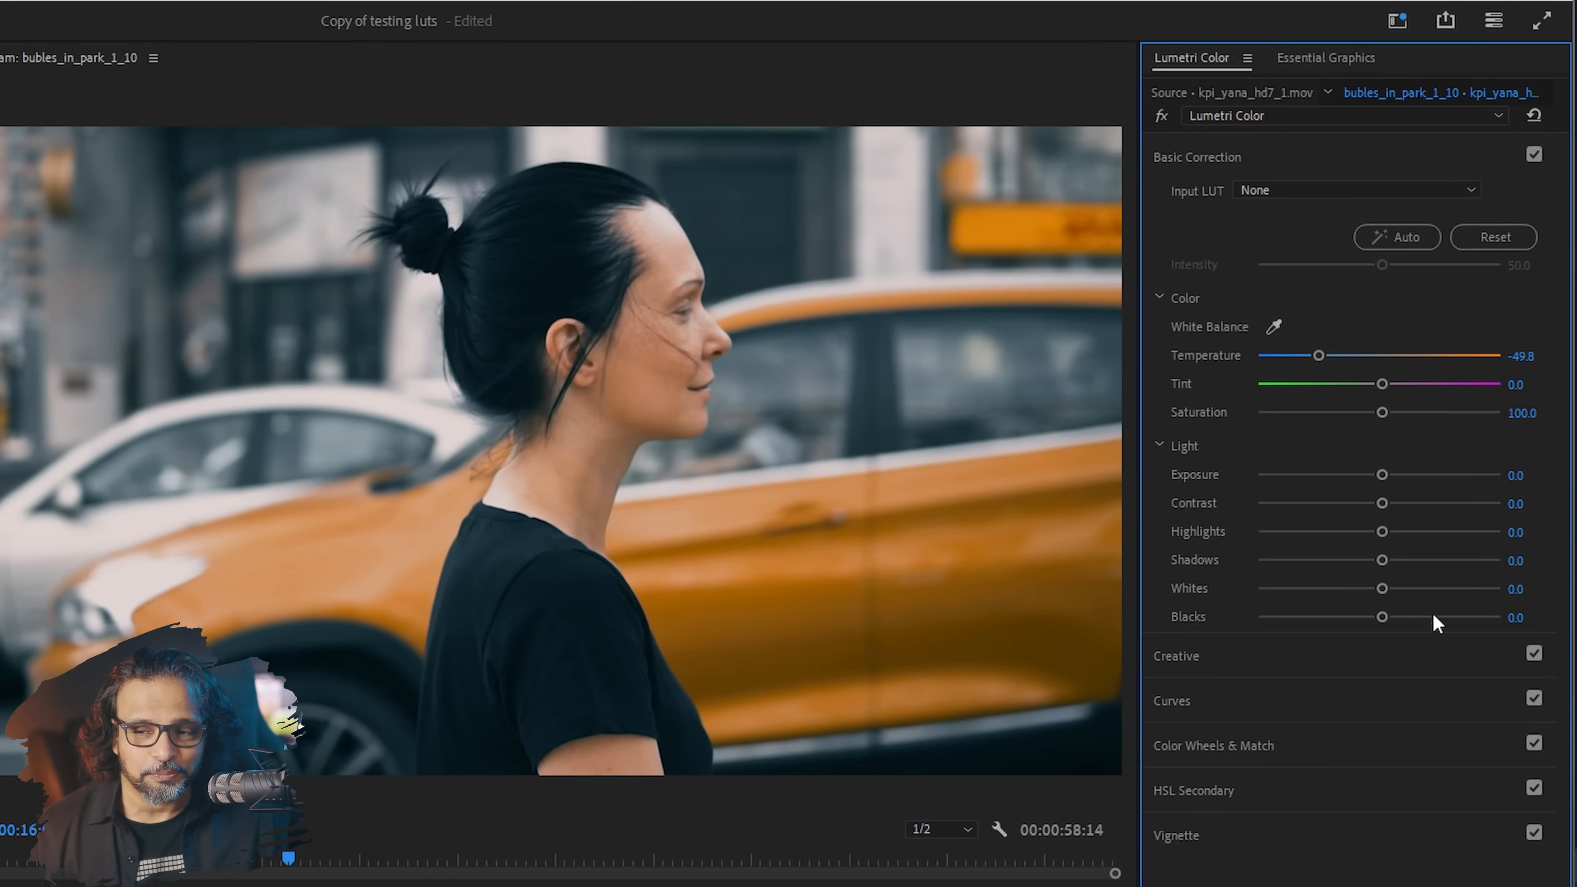
mouse_move(1325, 354)
left_mouse_down()
mouse_move(1368, 352)
mouse_move(1319, 356)
left_mouse_up()
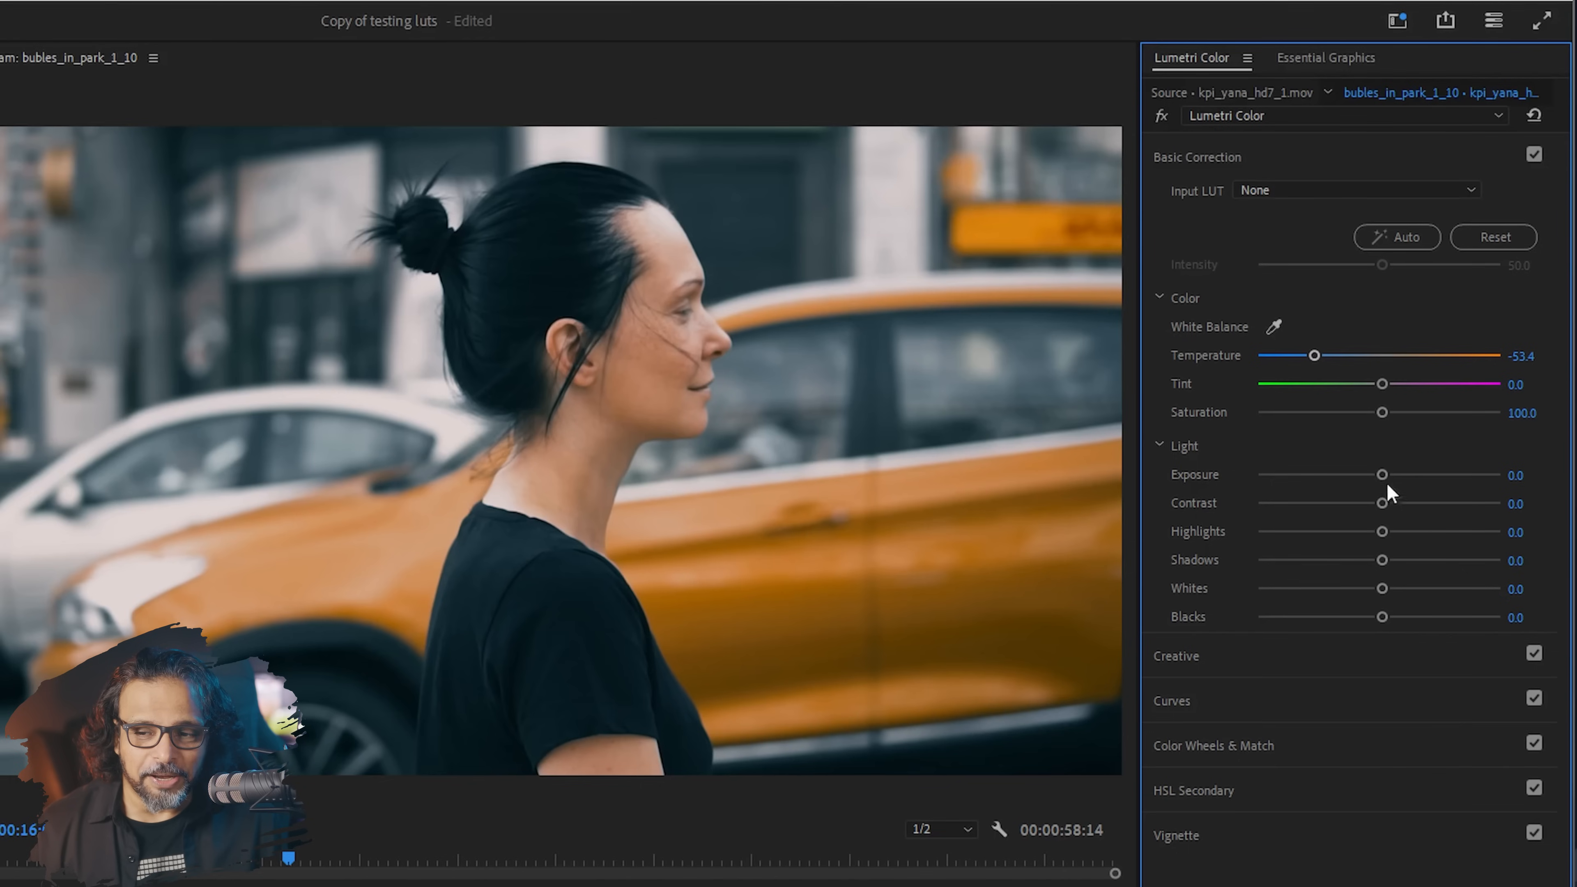
left_click_drag(1382, 503, 1351, 532)
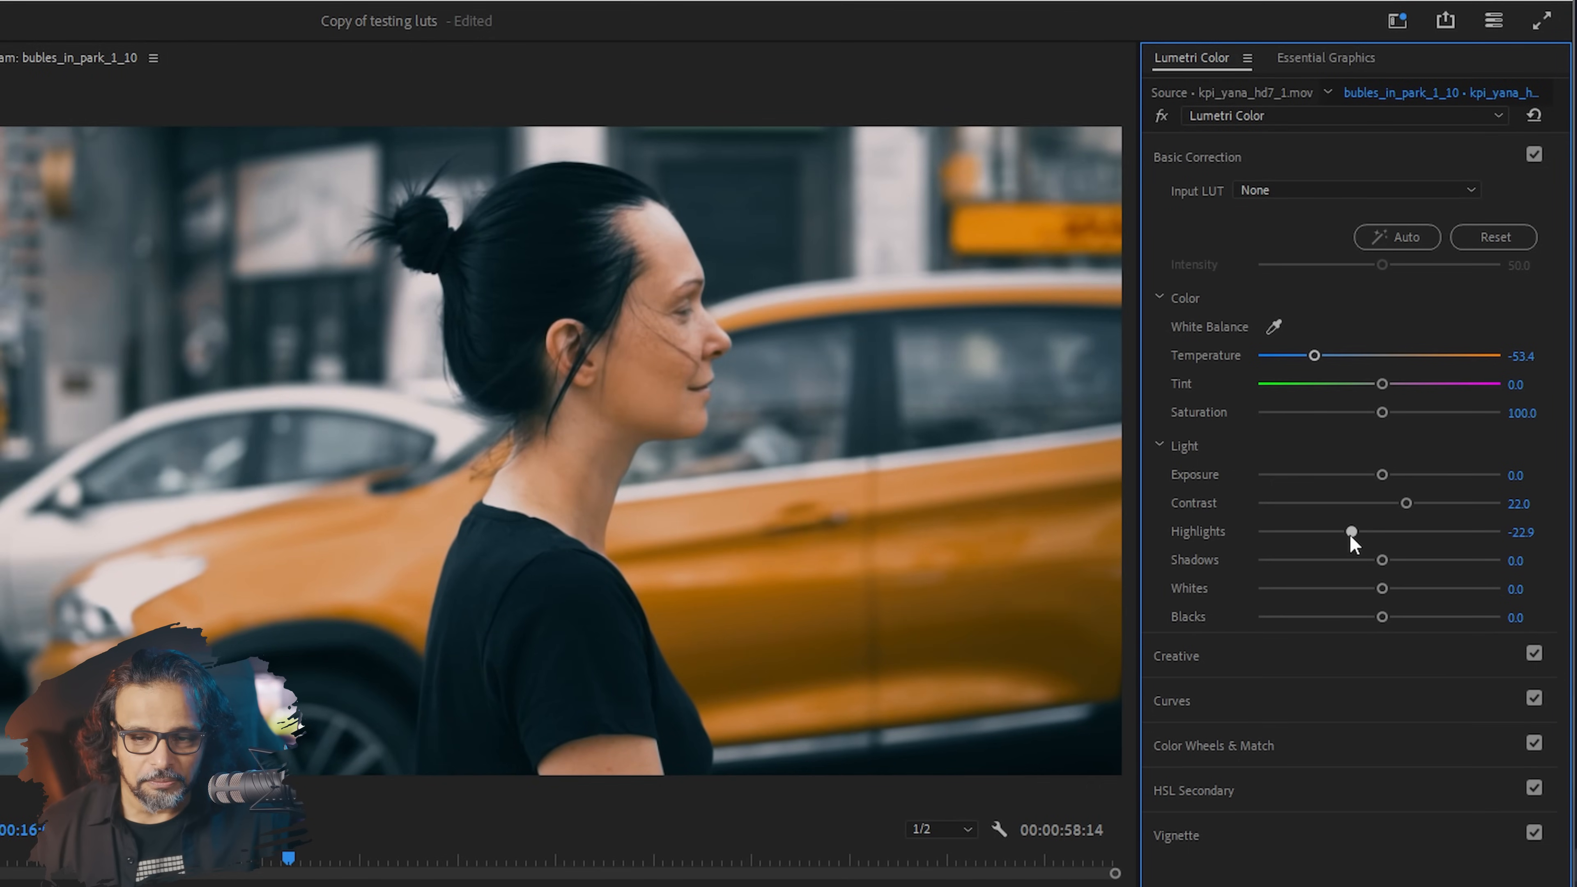
Step: Apply the automatic Basic Correction and refine it with temperature -39.0, shadows -47.1, whites -19.3 and blacks 3.1
left_click(1407, 234)
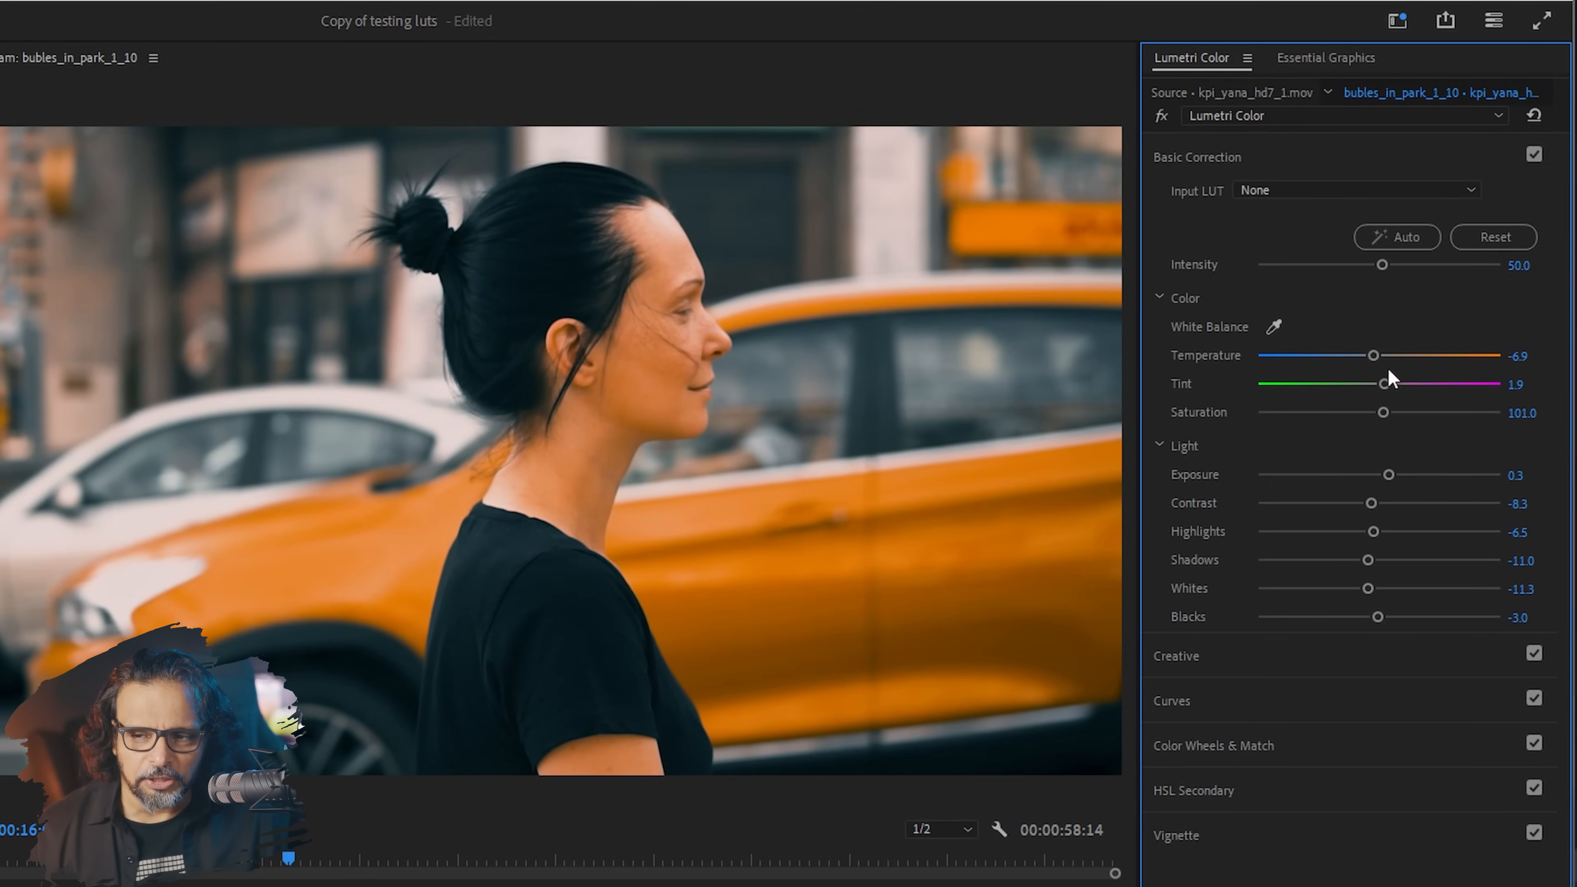
left_click_drag(1372, 356, 1344, 356)
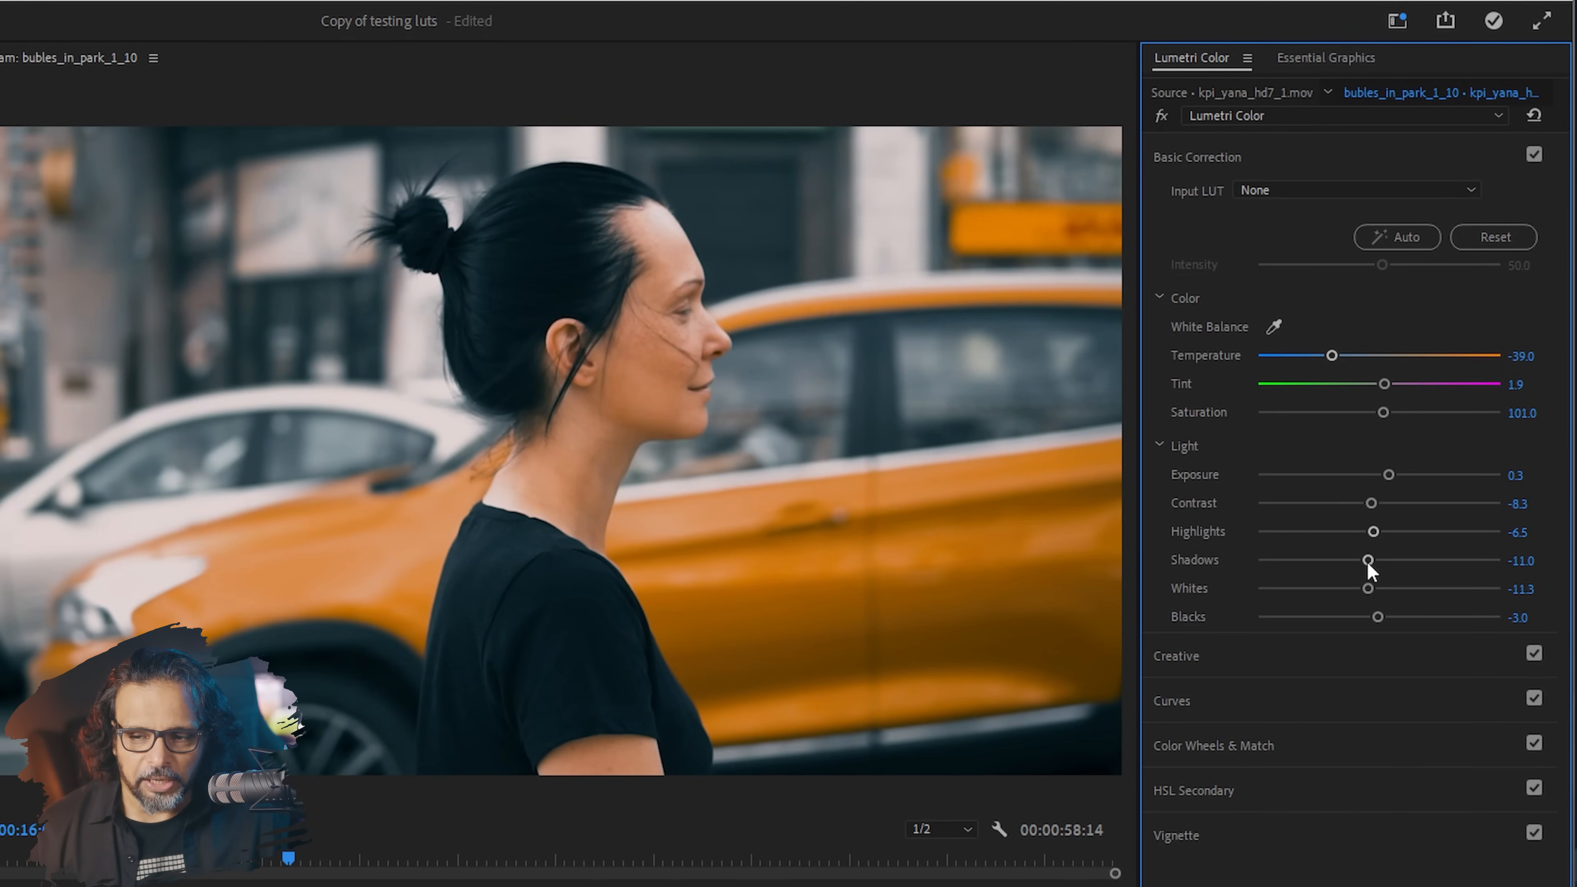
left_click_drag(1368, 561, 1382, 618)
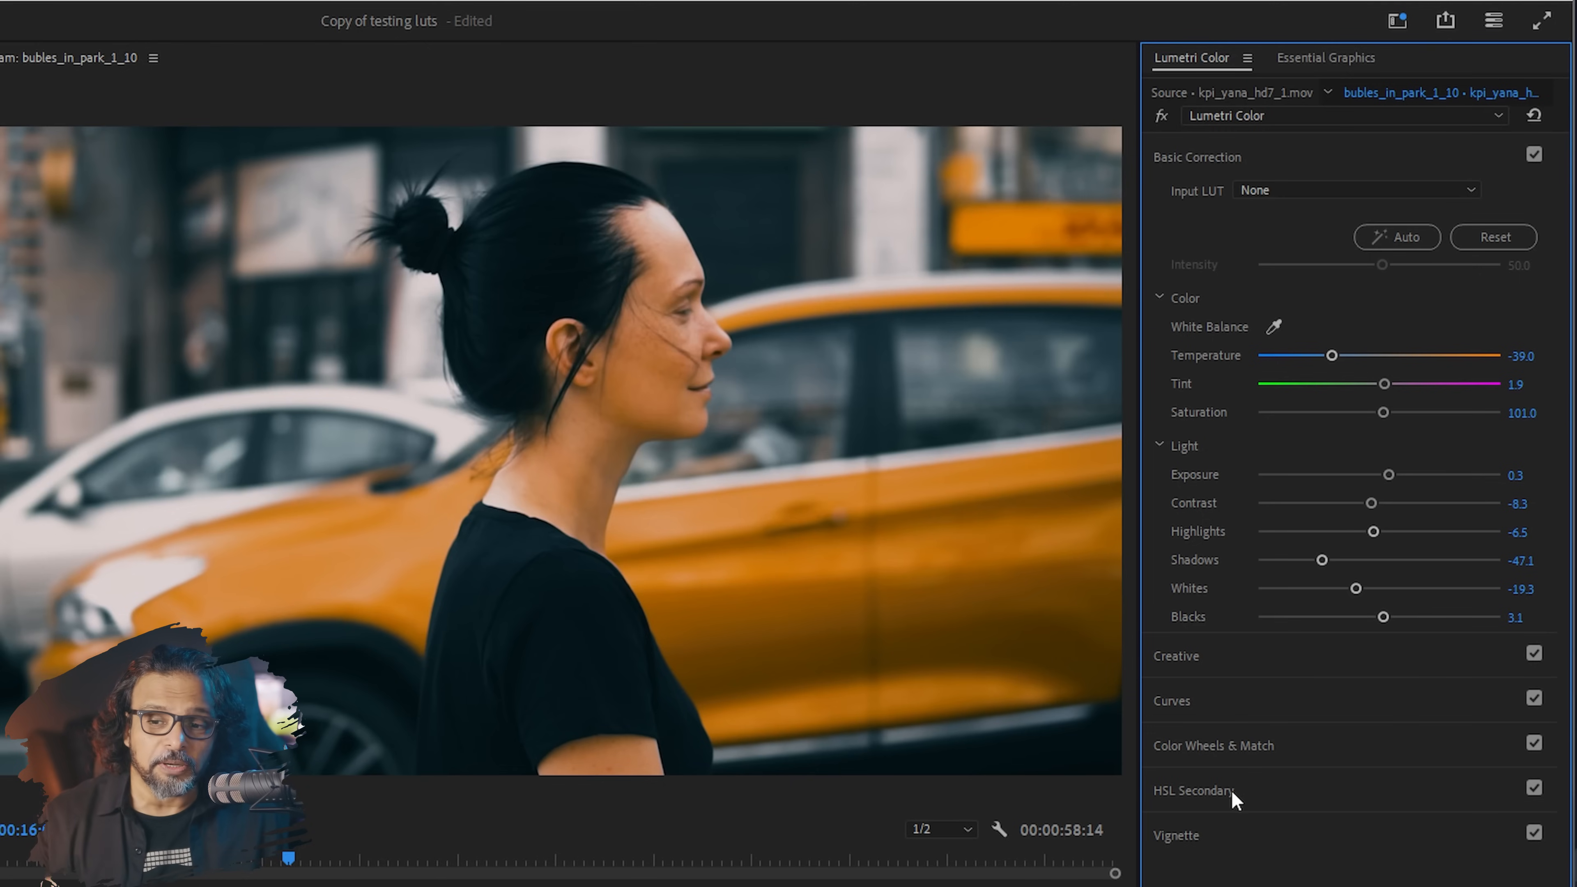
Step: Compare the kpi_yana_hd7_1.mov clip with its Lumetri Color effect bypassed and active
left_click(1162, 116)
left_click(1162, 116)
left_click(1162, 117)
left_click(1162, 116)
left_click(1162, 116)
left_click(1162, 116)
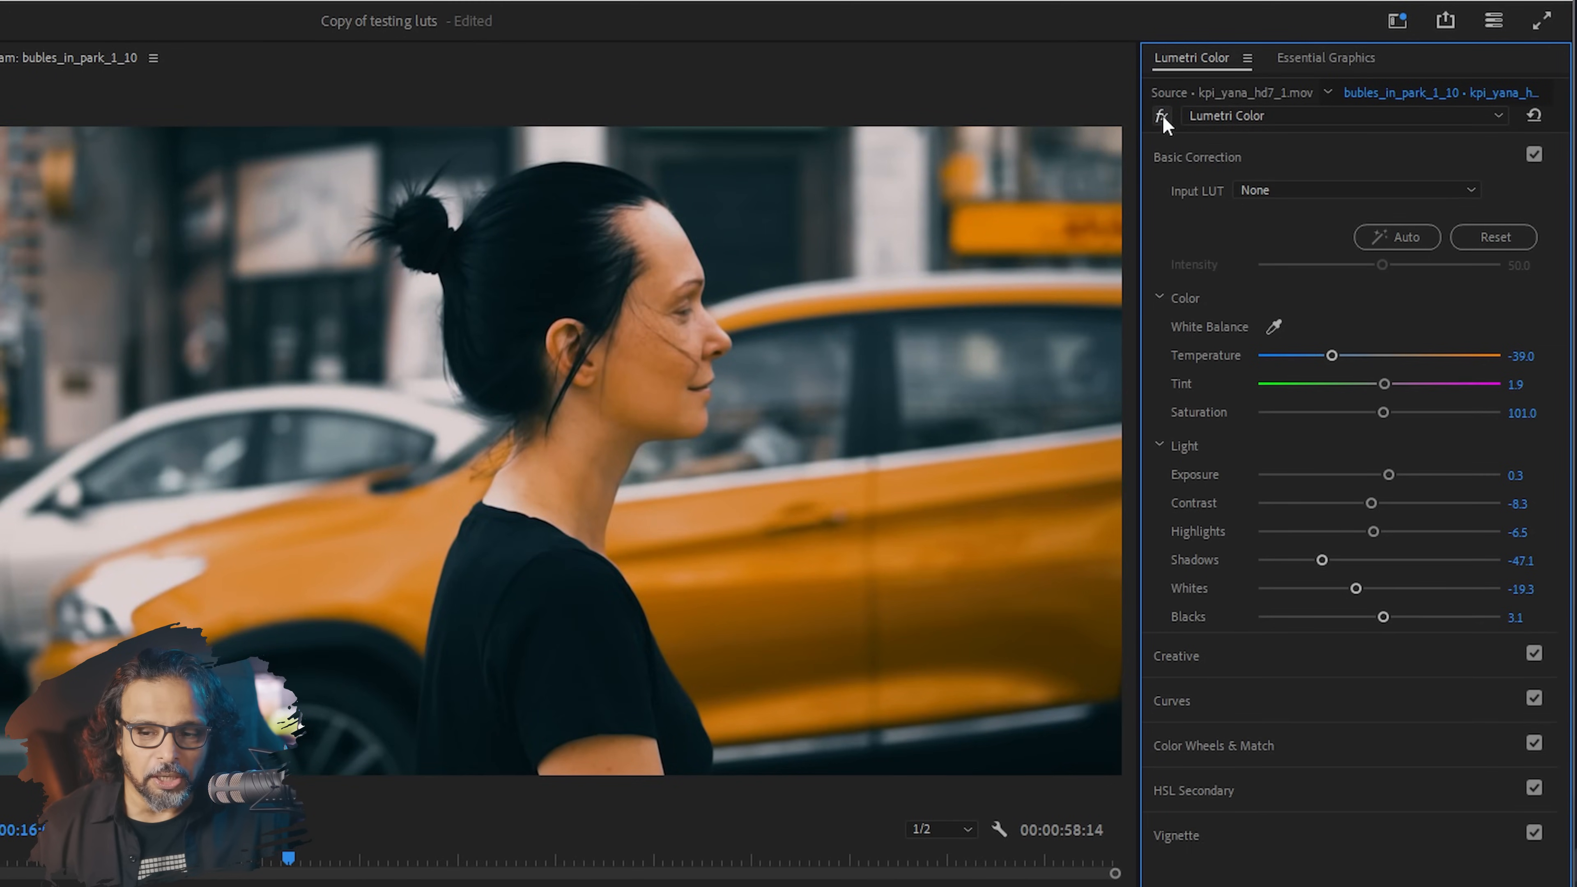
Step: Add a dark vignette to the kpi_yana_hd7_1.mov clip by lowering the vignette amount below zero
left_click(1385, 833)
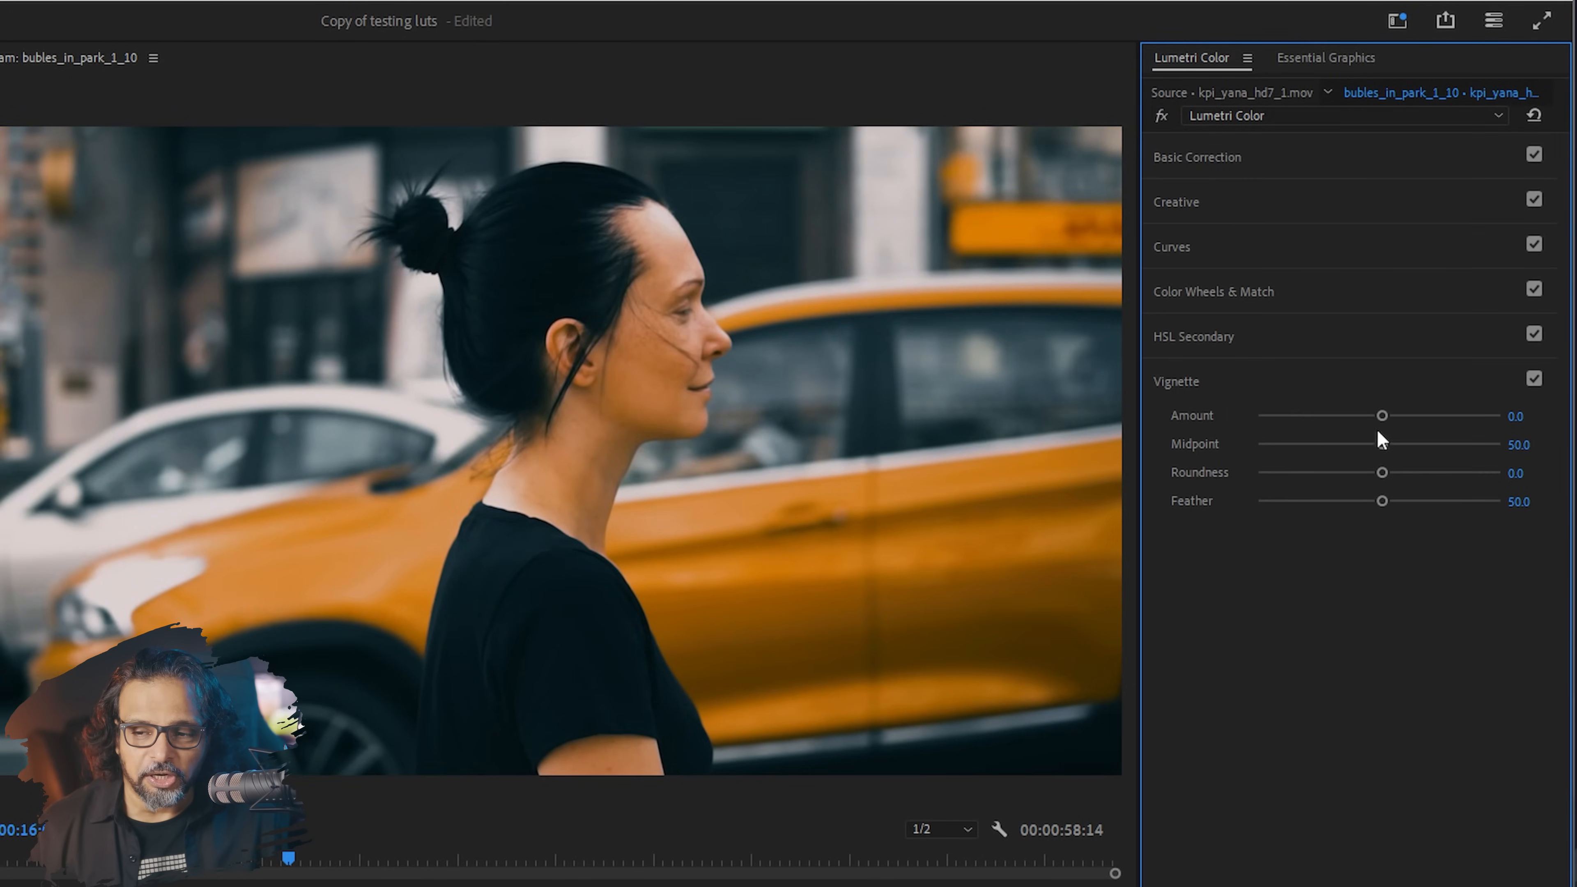
left_click_drag(1382, 416, 1349, 415)
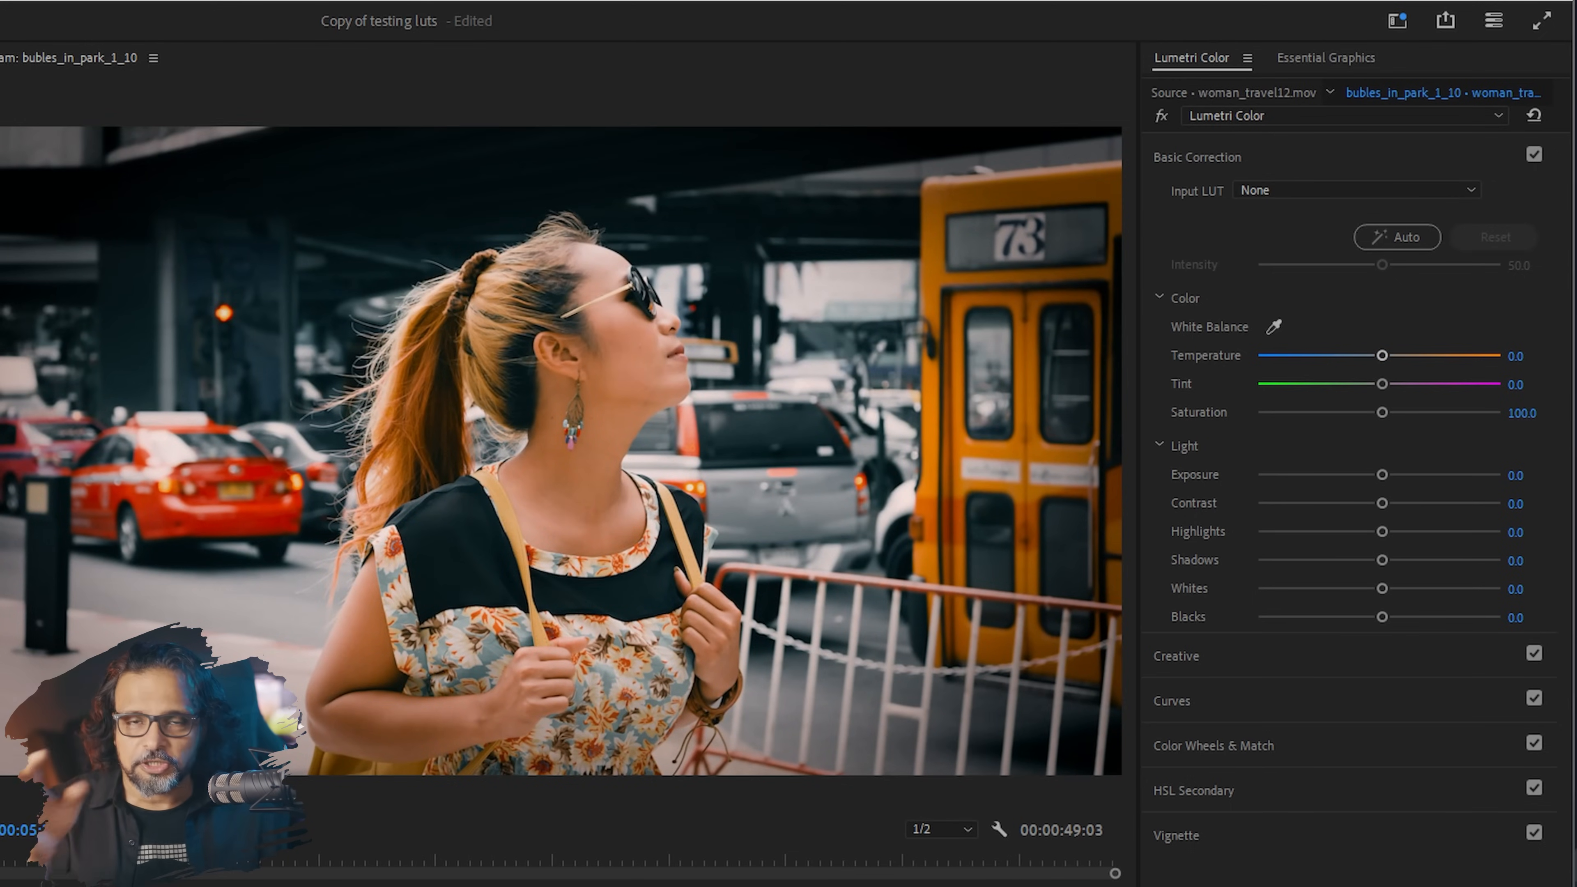
Step: Apply the moody2.cube LUT as the creative look on the 17_022_11.mov clip
key("Down")
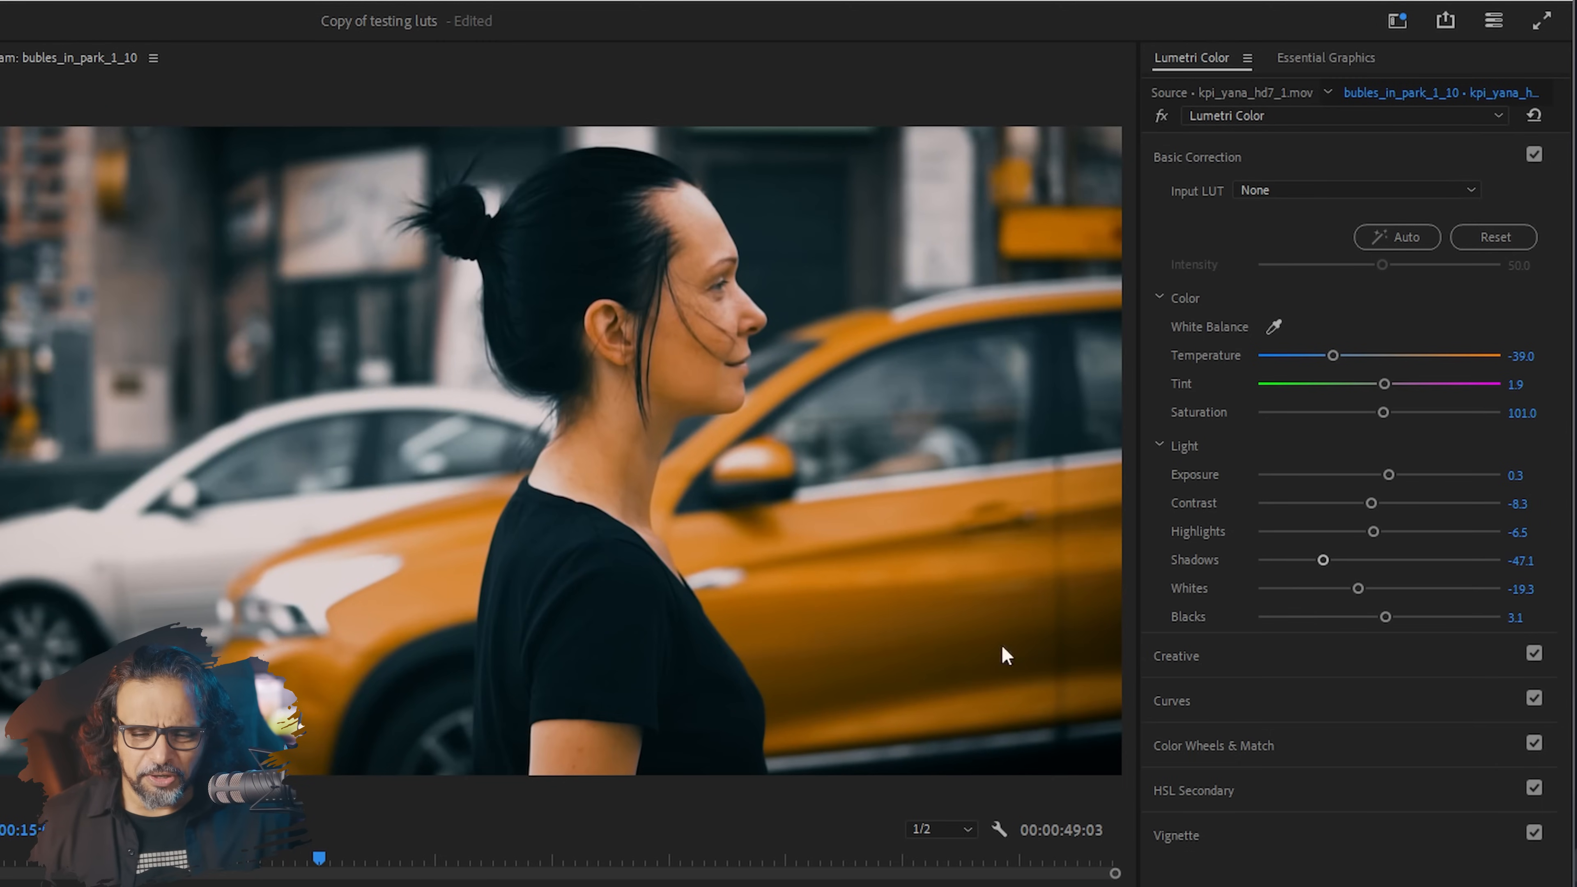
key("Down")
key("Down")
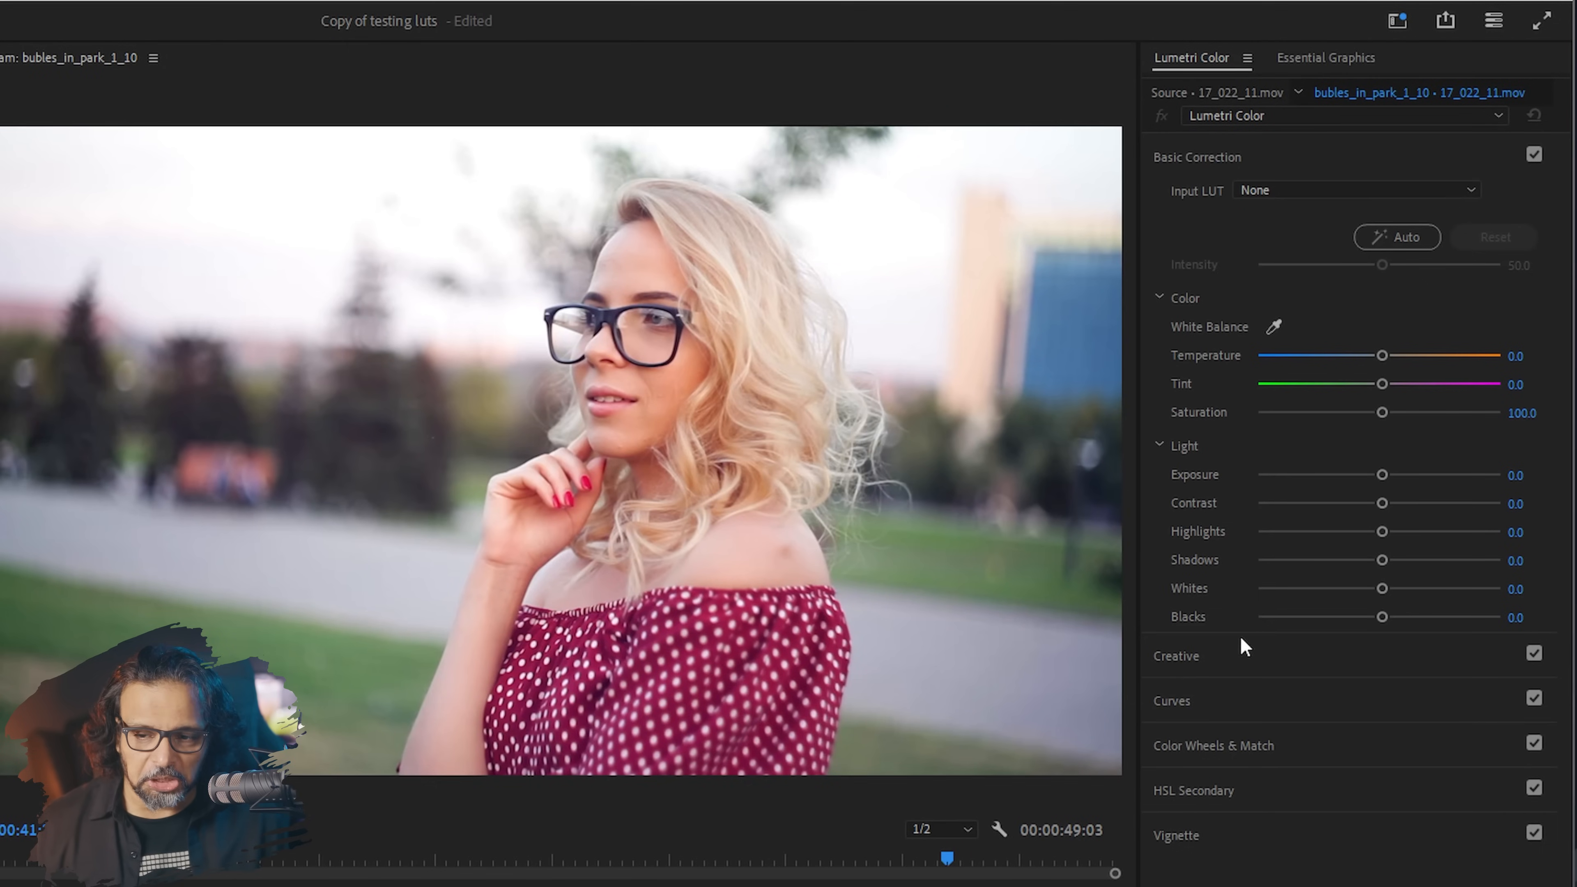
left_click(1229, 660)
left_click(1267, 235)
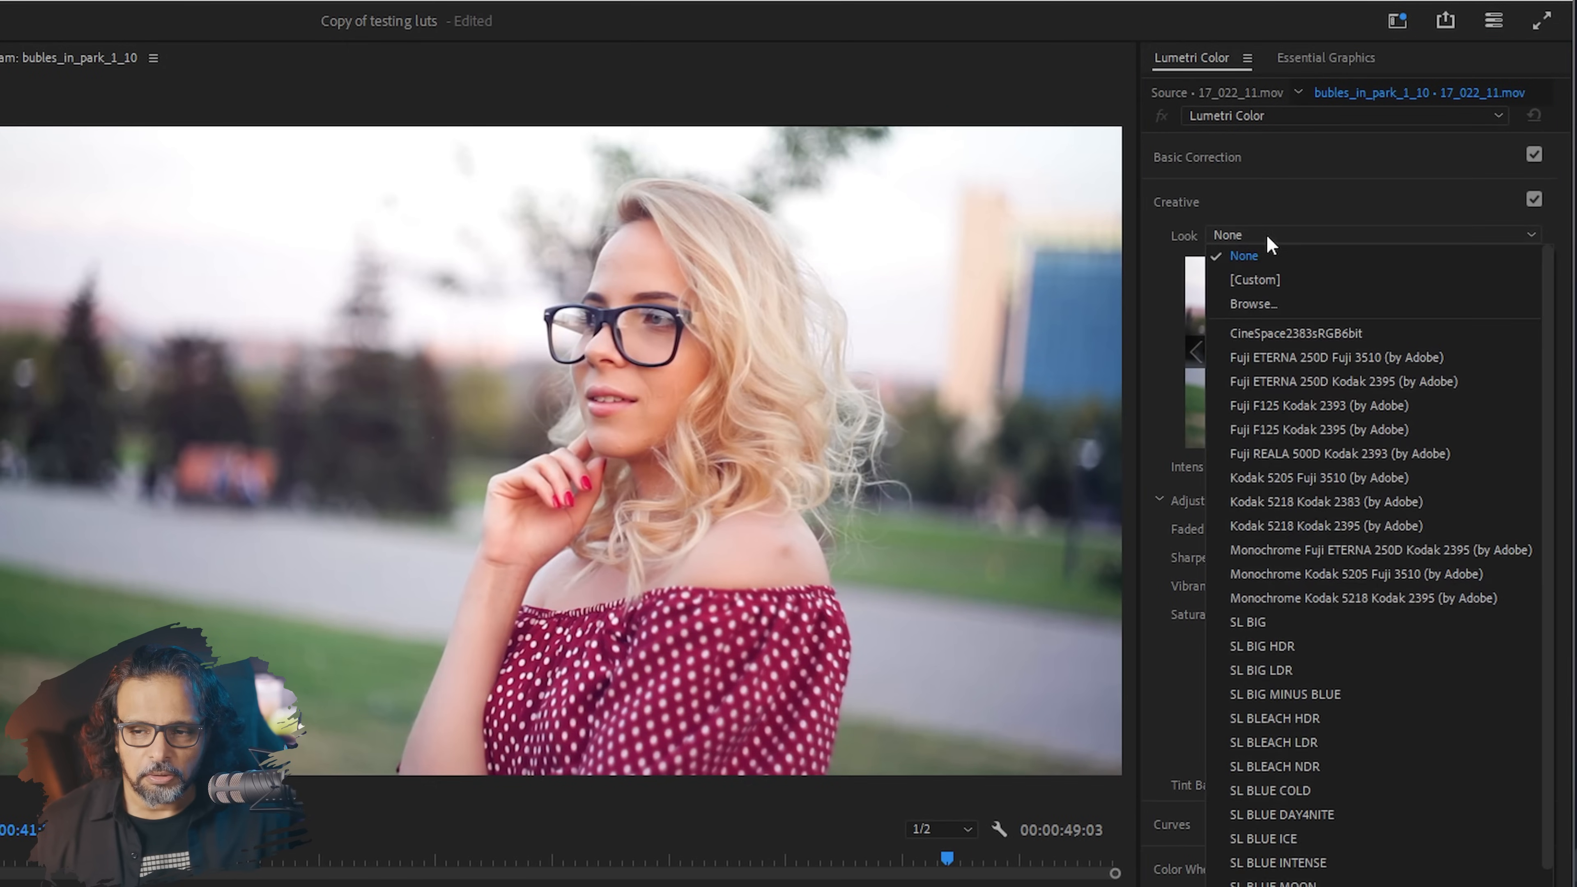
left_click(1254, 304)
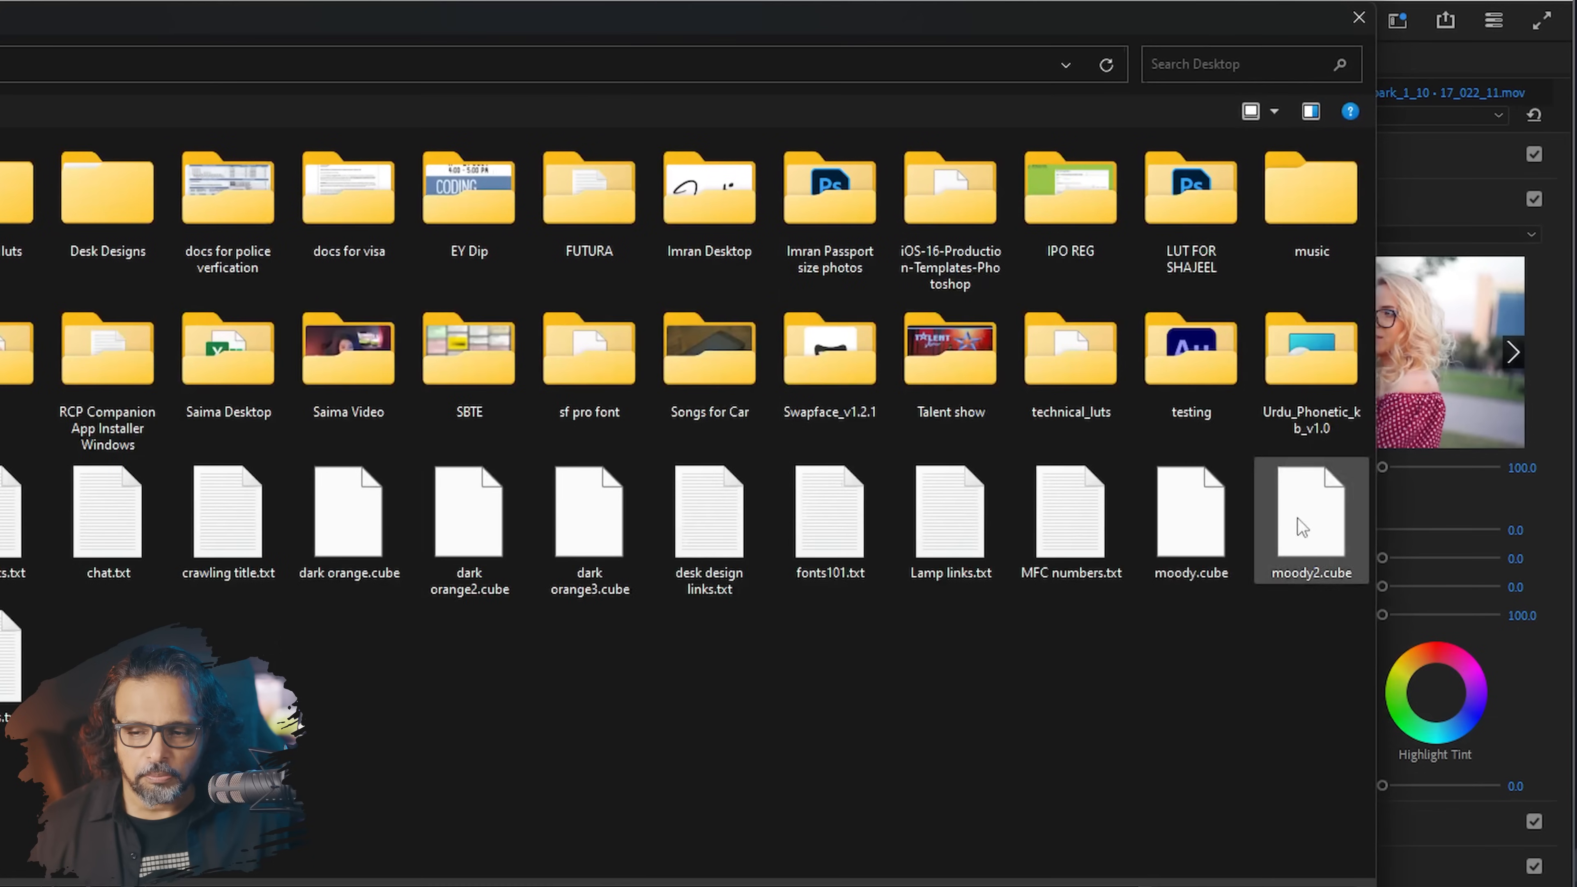
double_click(1299, 541)
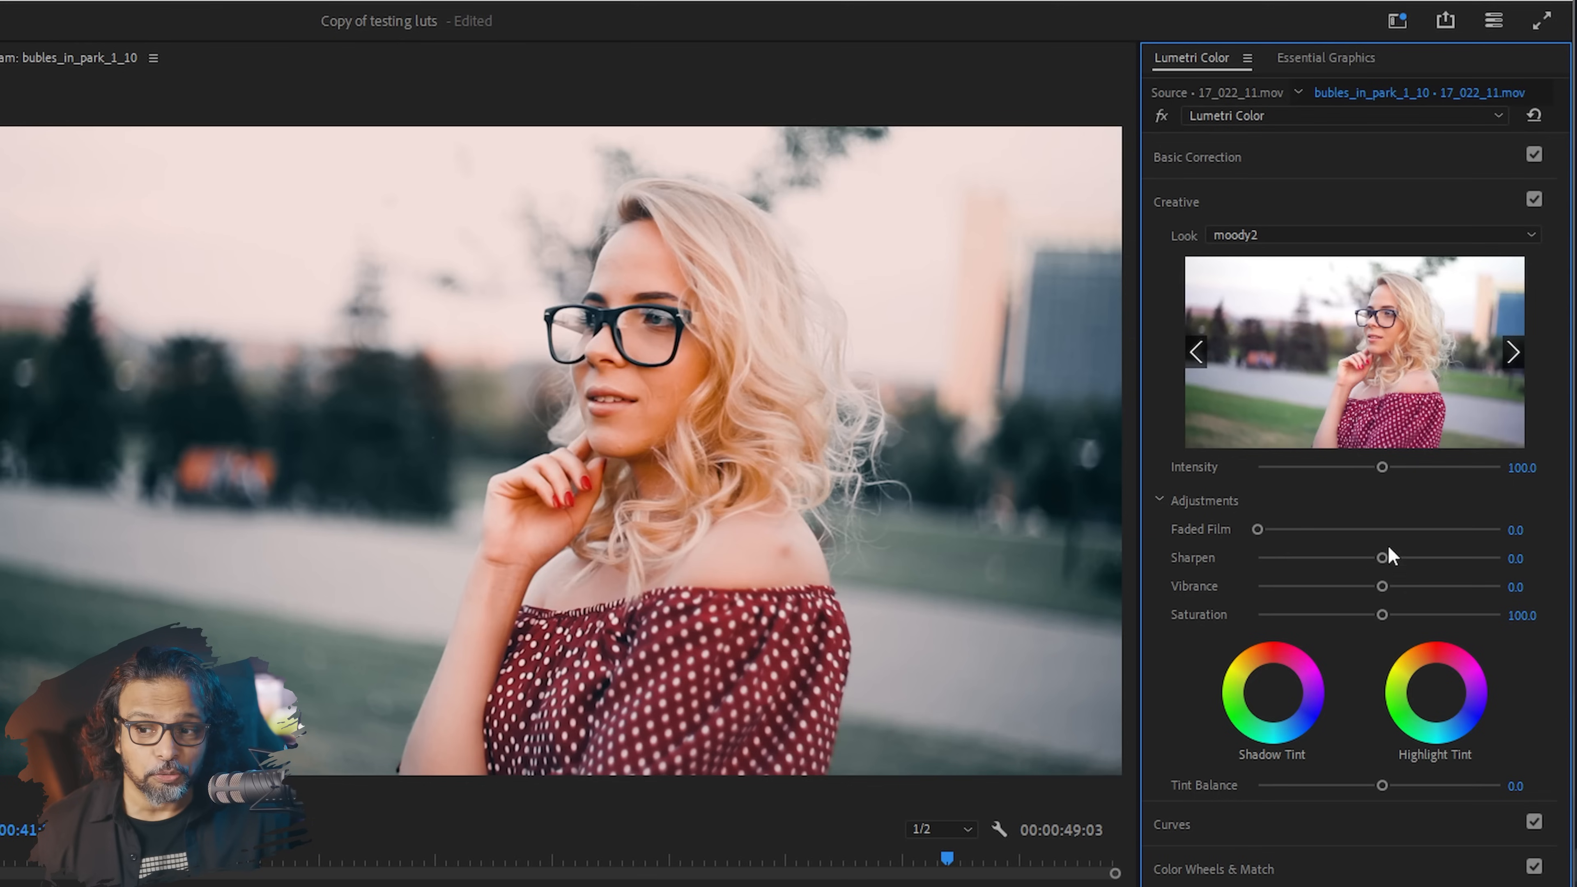
Step: Raise the intensity of the moody2 look on the 17_022_11.mov clip to 134.5
mouse_move(1386, 464)
left_mouse_down()
mouse_move(1411, 467)
mouse_move(1371, 464)
mouse_move(1398, 464)
left_mouse_up()
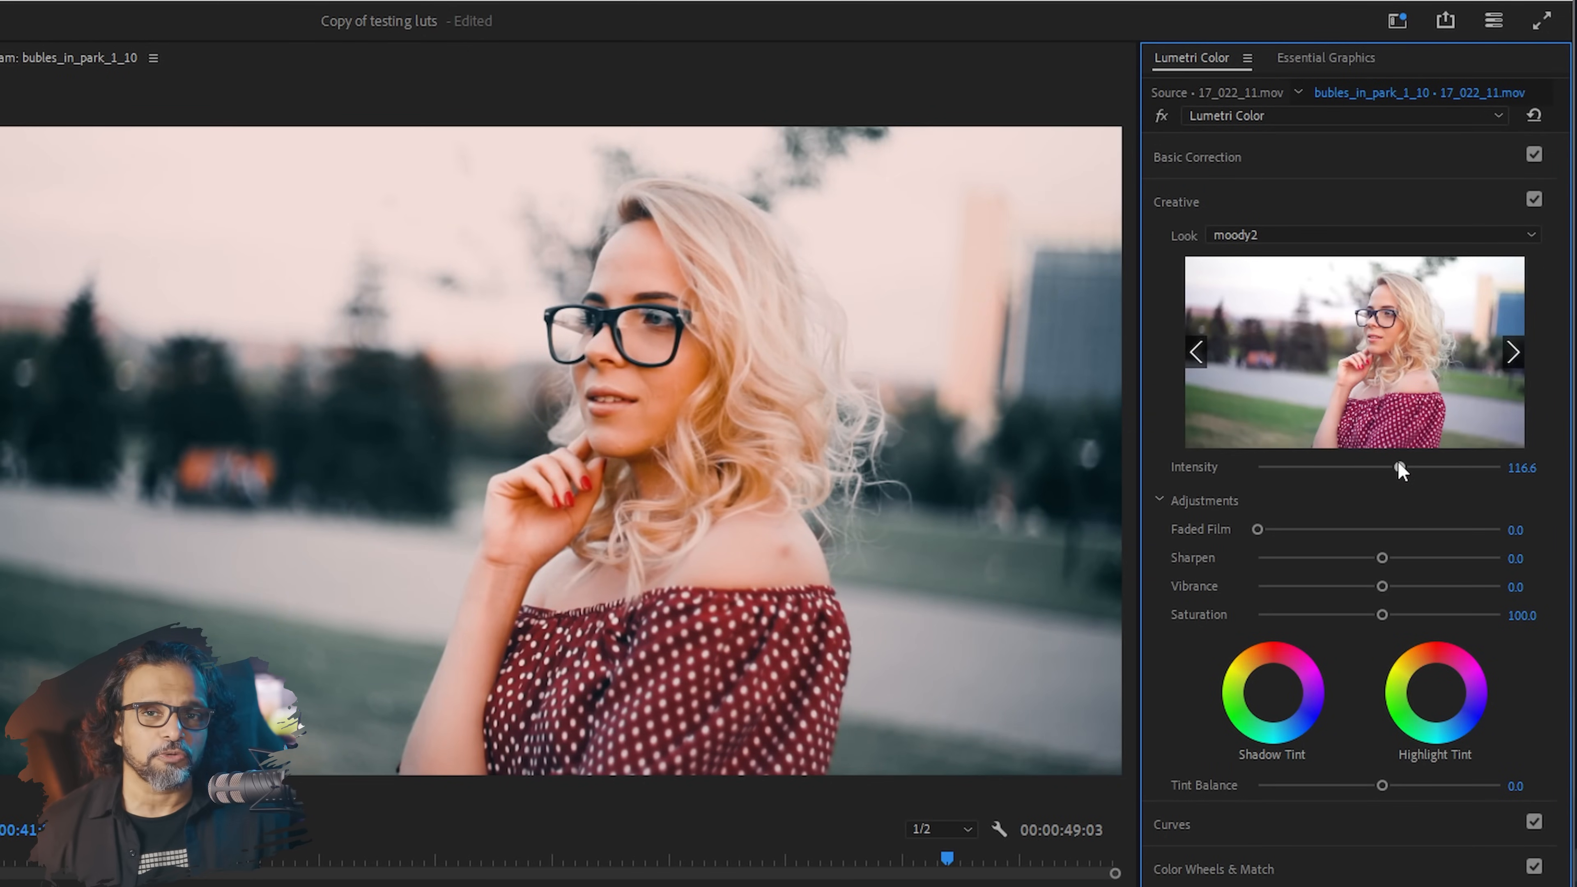
left_click_drag(1399, 469, 1388, 472)
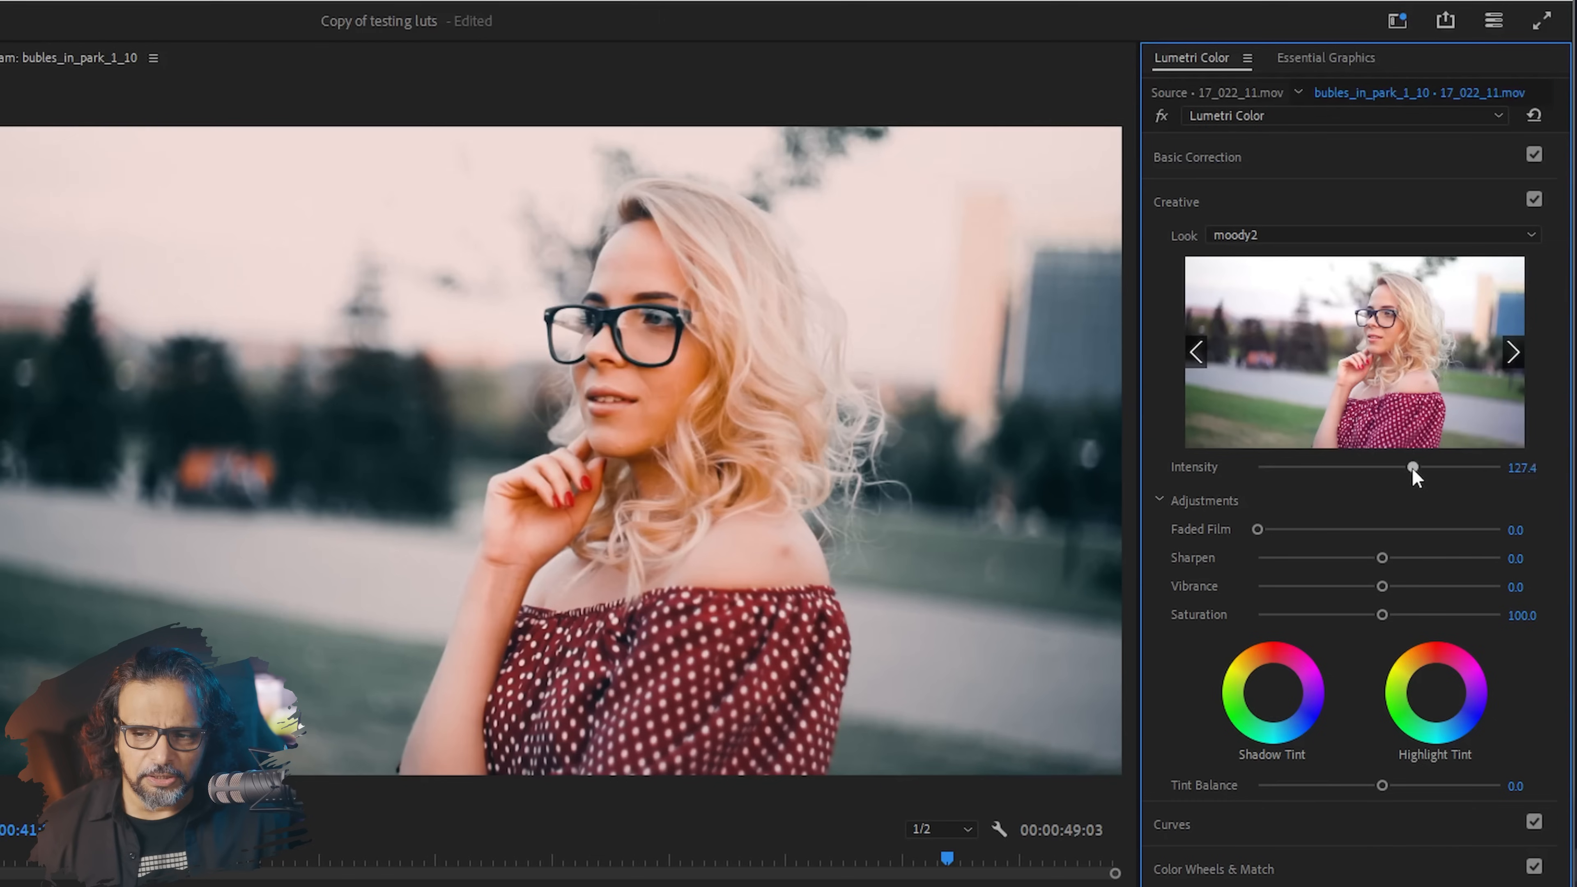
left_click_drag(1378, 468, 1415, 469)
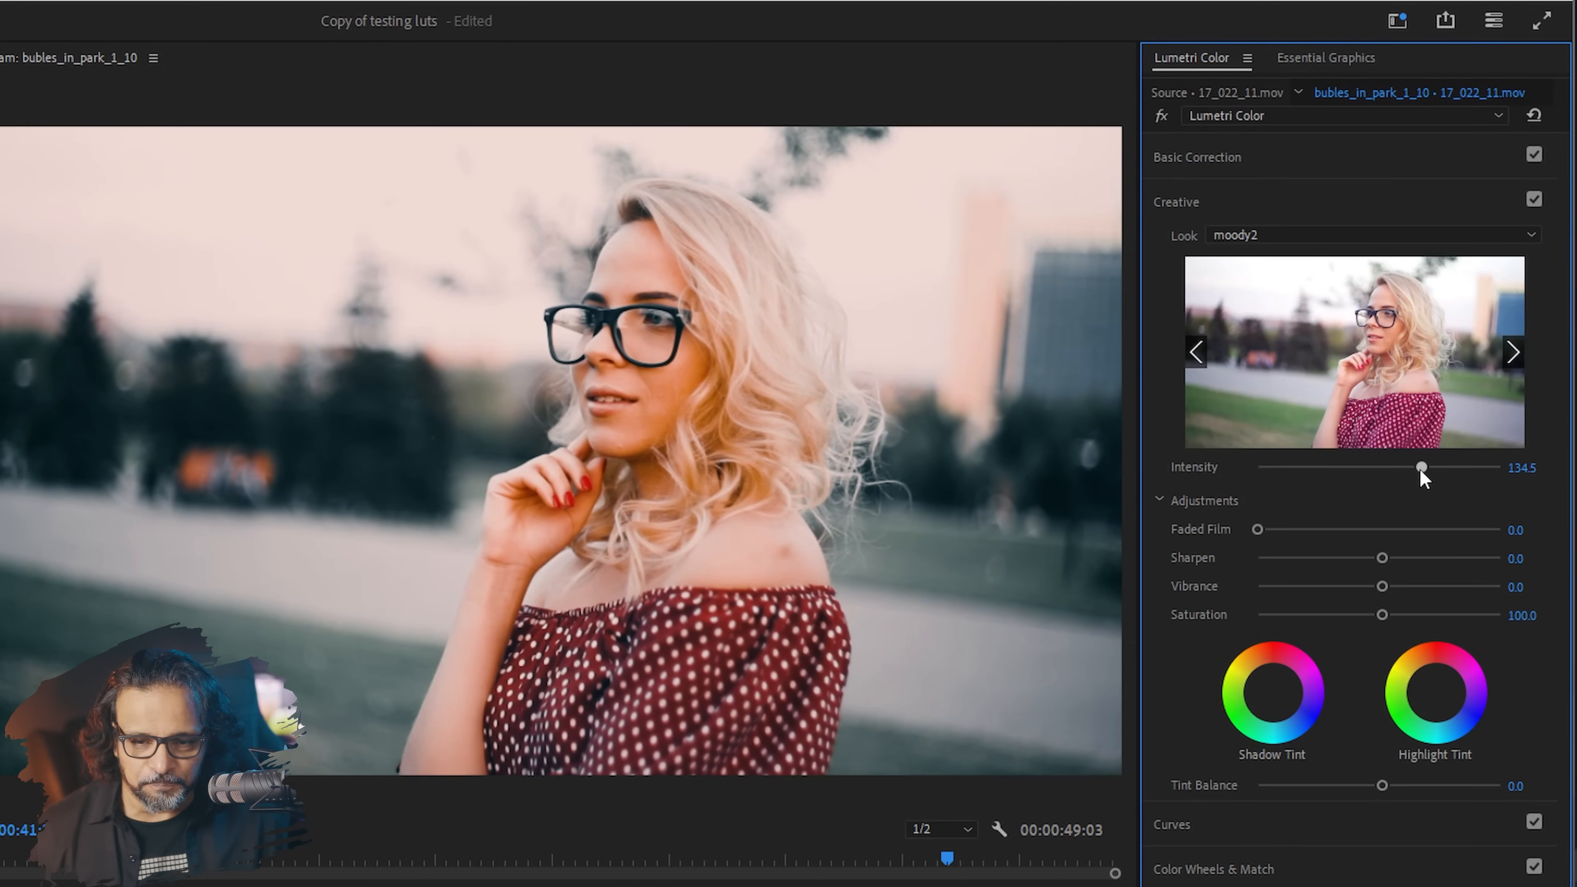
Step: Warm the clip's basic color correction with temperature 7.6, tint 11.2 and saturation 108.5
left_click(1289, 158)
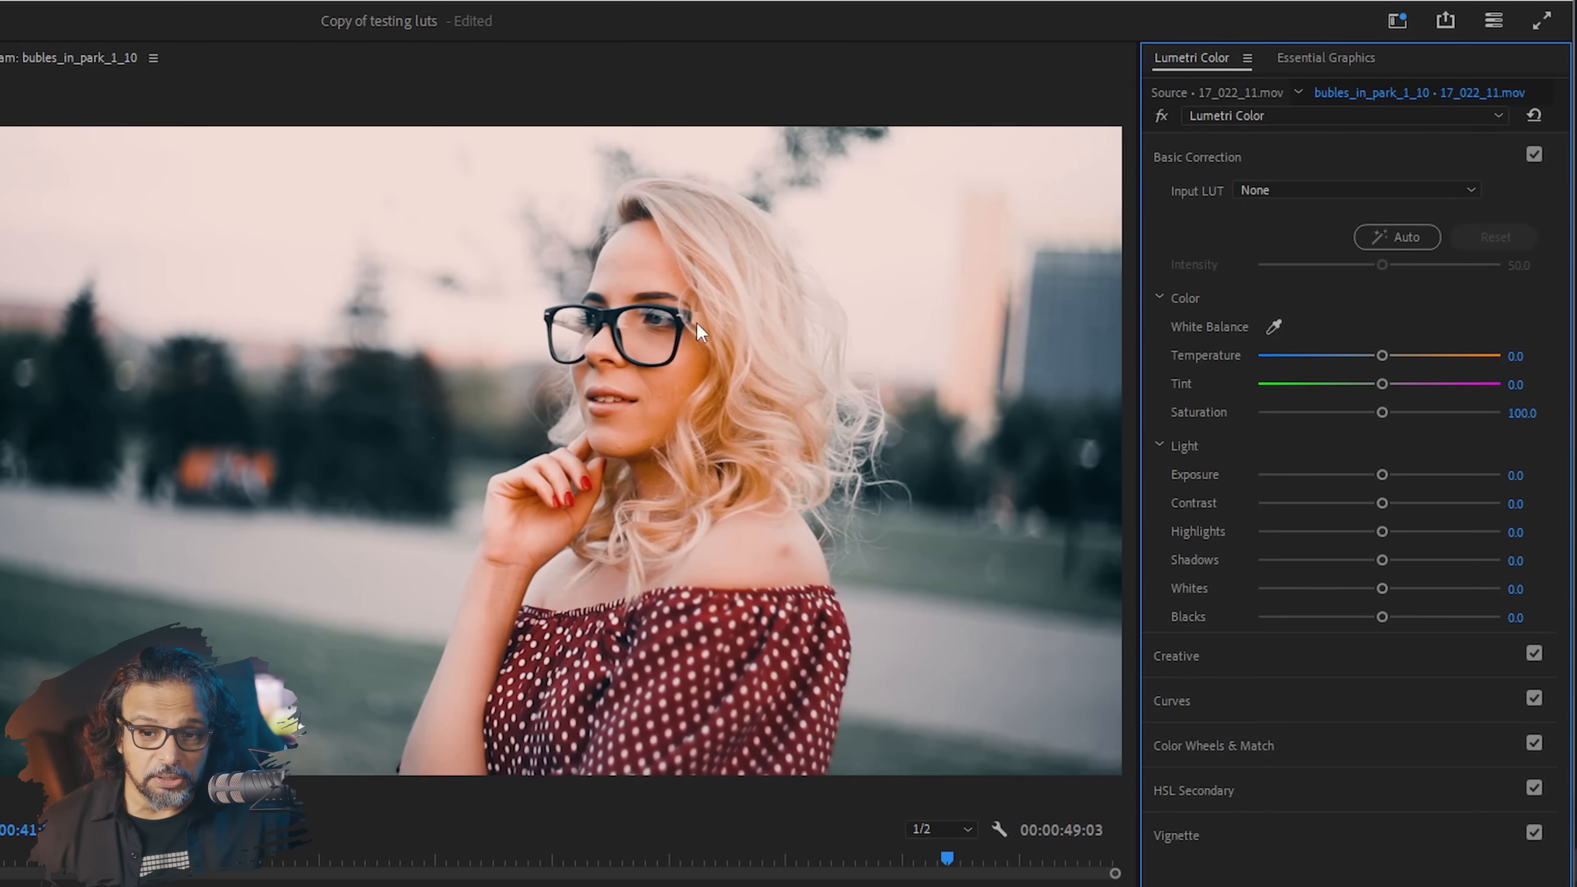
left_click_drag(1378, 356, 1391, 386)
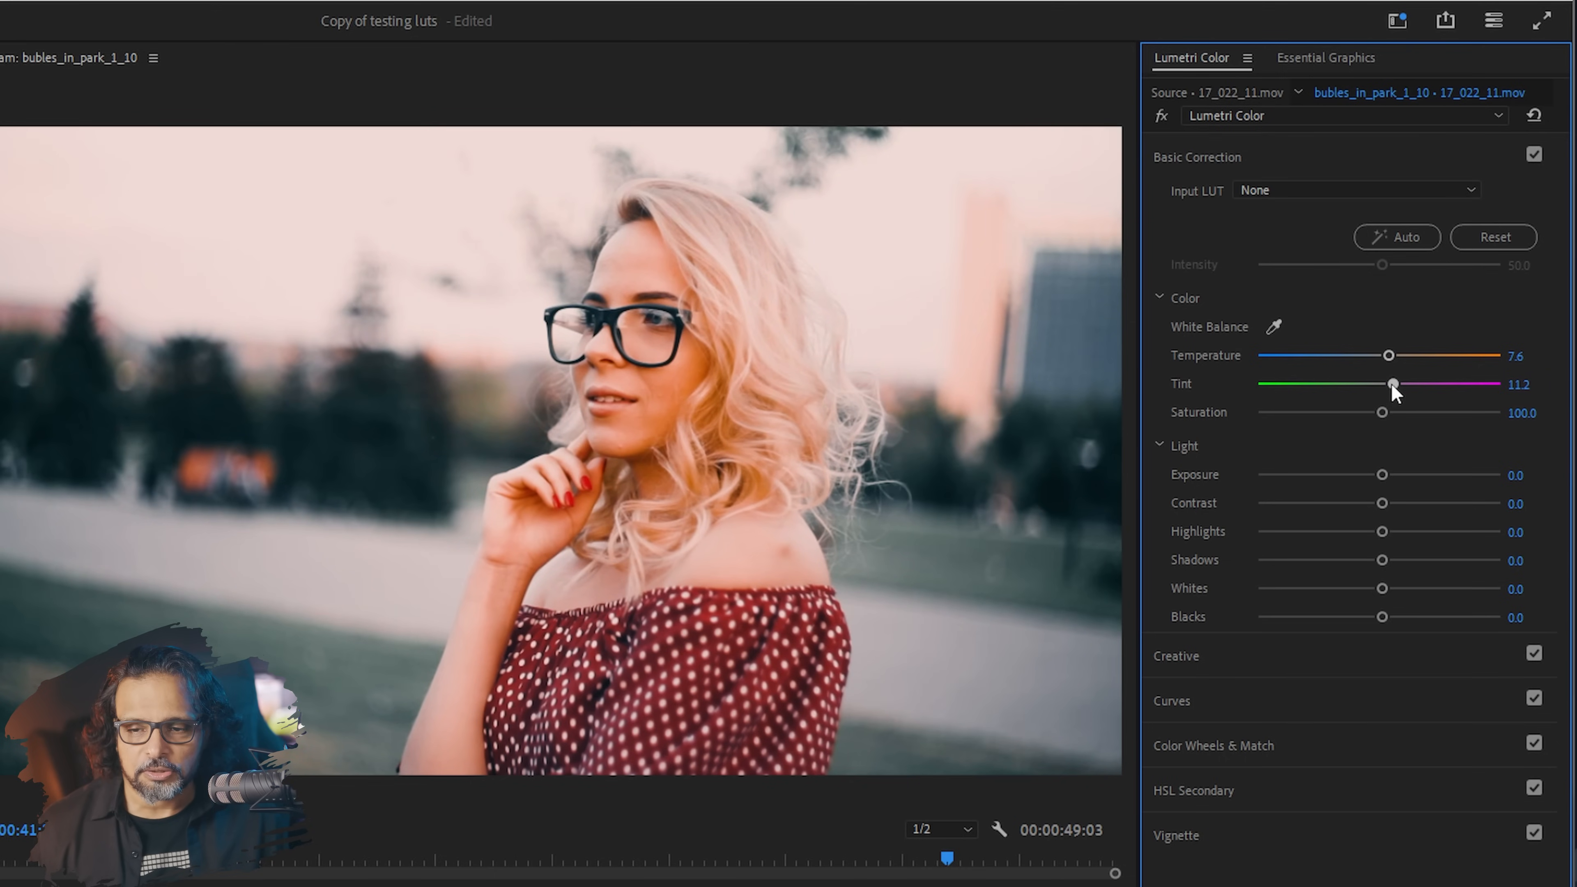
mouse_move(1380, 413)
left_mouse_down()
mouse_move(1416, 410)
mouse_move(1366, 412)
mouse_move(1389, 412)
left_mouse_up()
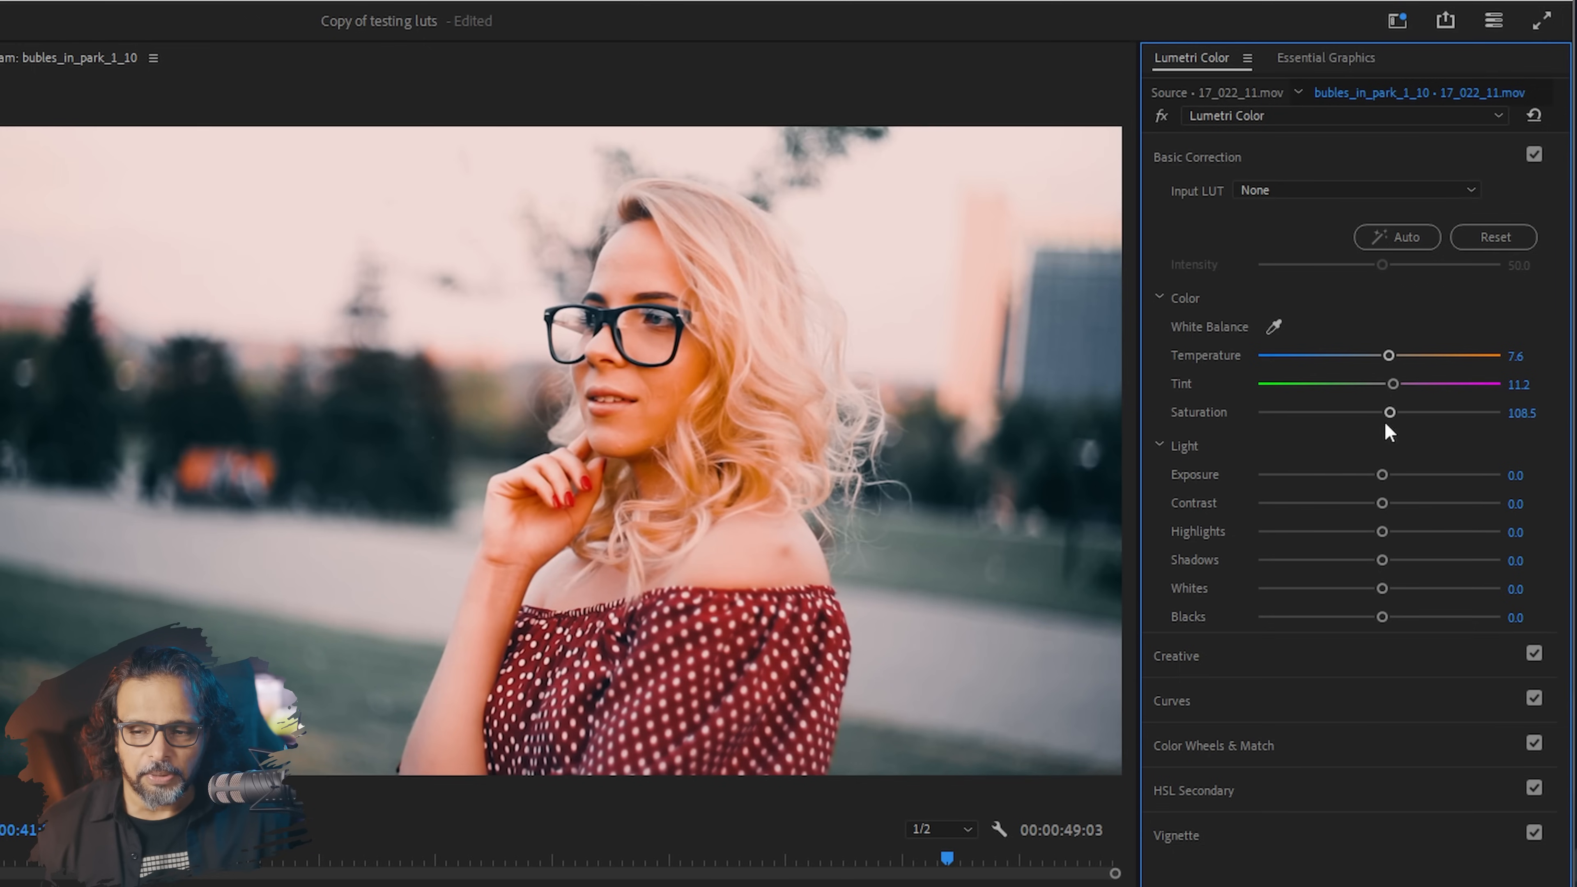
Step: Set contrast to 19.3, highlights -29.1, shadows -22.0, whites -12.1 and blacks -8.5, and reduce saturation to 98.7
left_click_drag(1388, 503, 1342, 532)
left_click_drag(1391, 412, 1377, 412)
left_click_drag(1381, 559, 1365, 589)
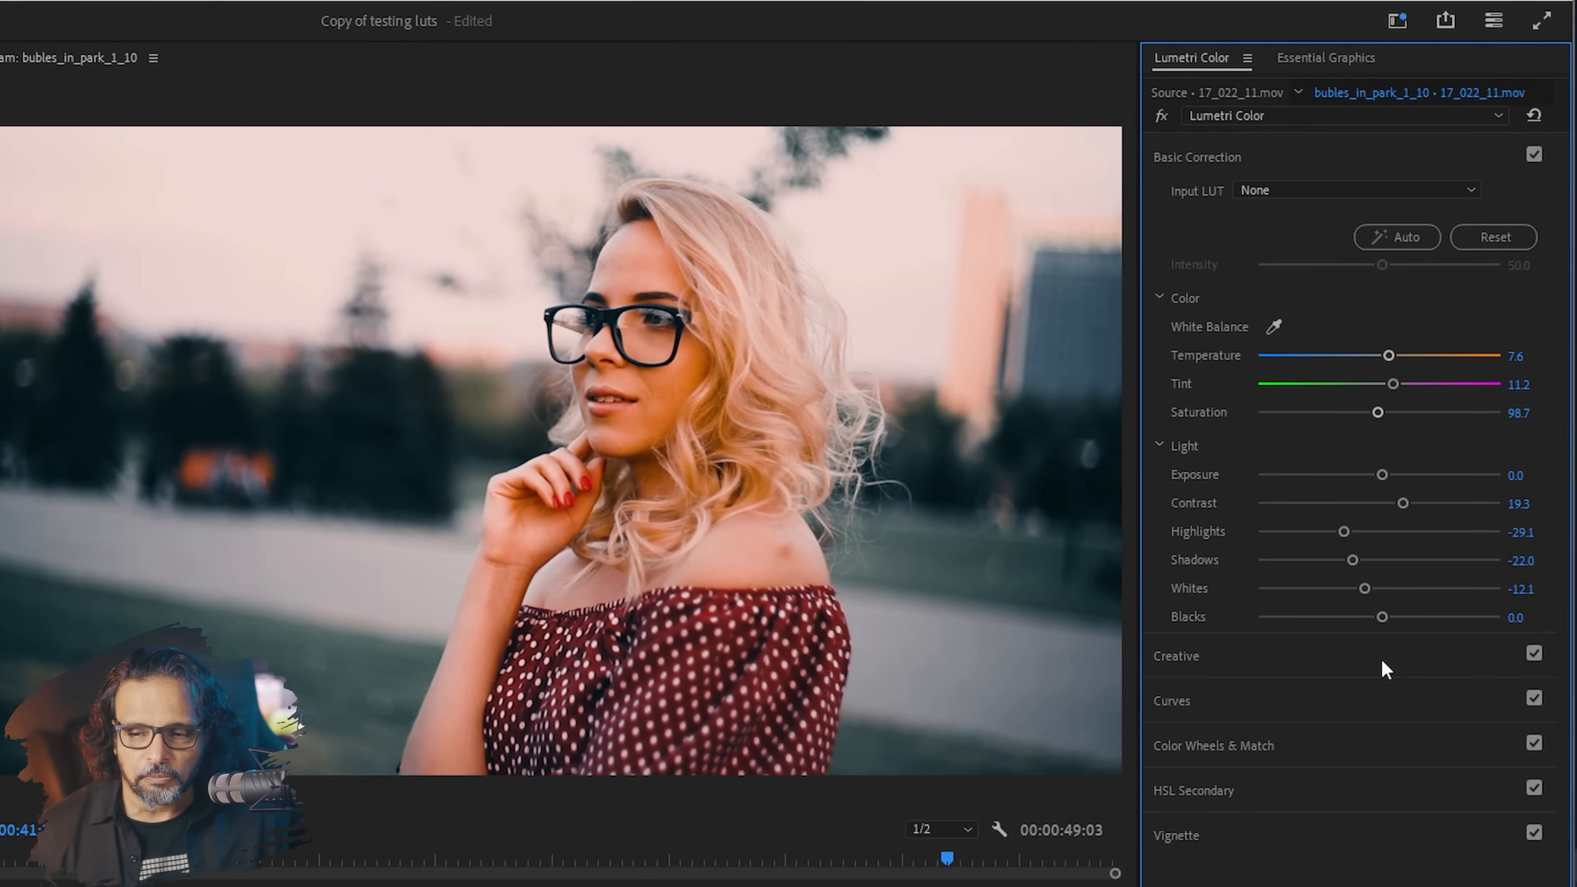
mouse_move(1382, 614)
left_mouse_down()
mouse_move(1340, 634)
mouse_move(1383, 630)
mouse_move(1352, 632)
mouse_move(1367, 629)
left_mouse_up()
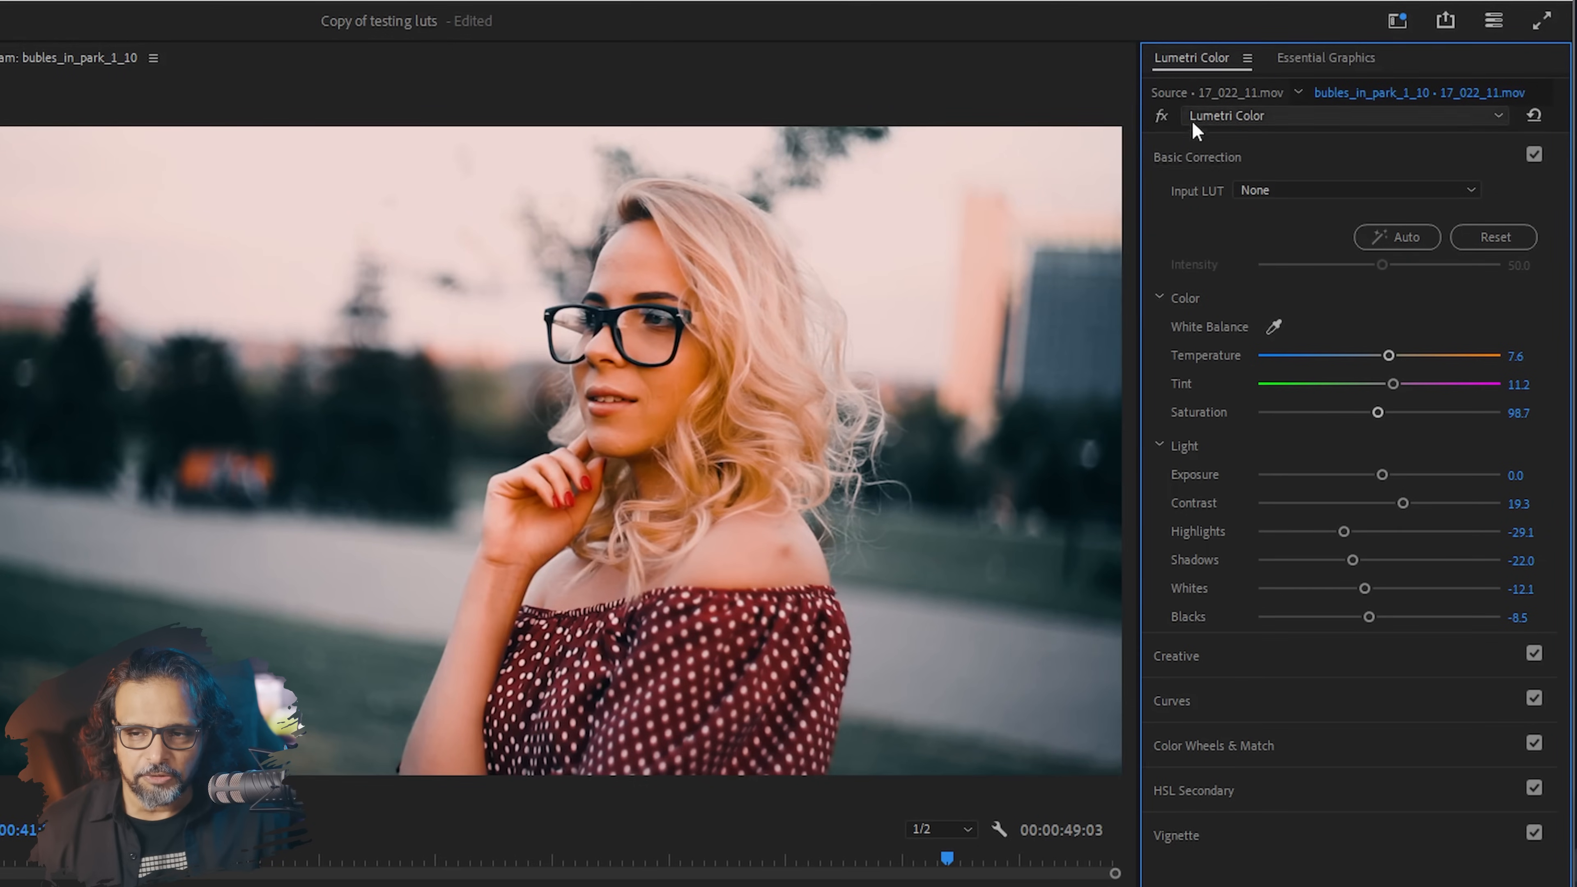
Step: Compare the 17_022_11.mov clip with its Lumetri Color effect bypassed and active, and review the available LUT export options
left_click(1159, 117)
left_click(1159, 117)
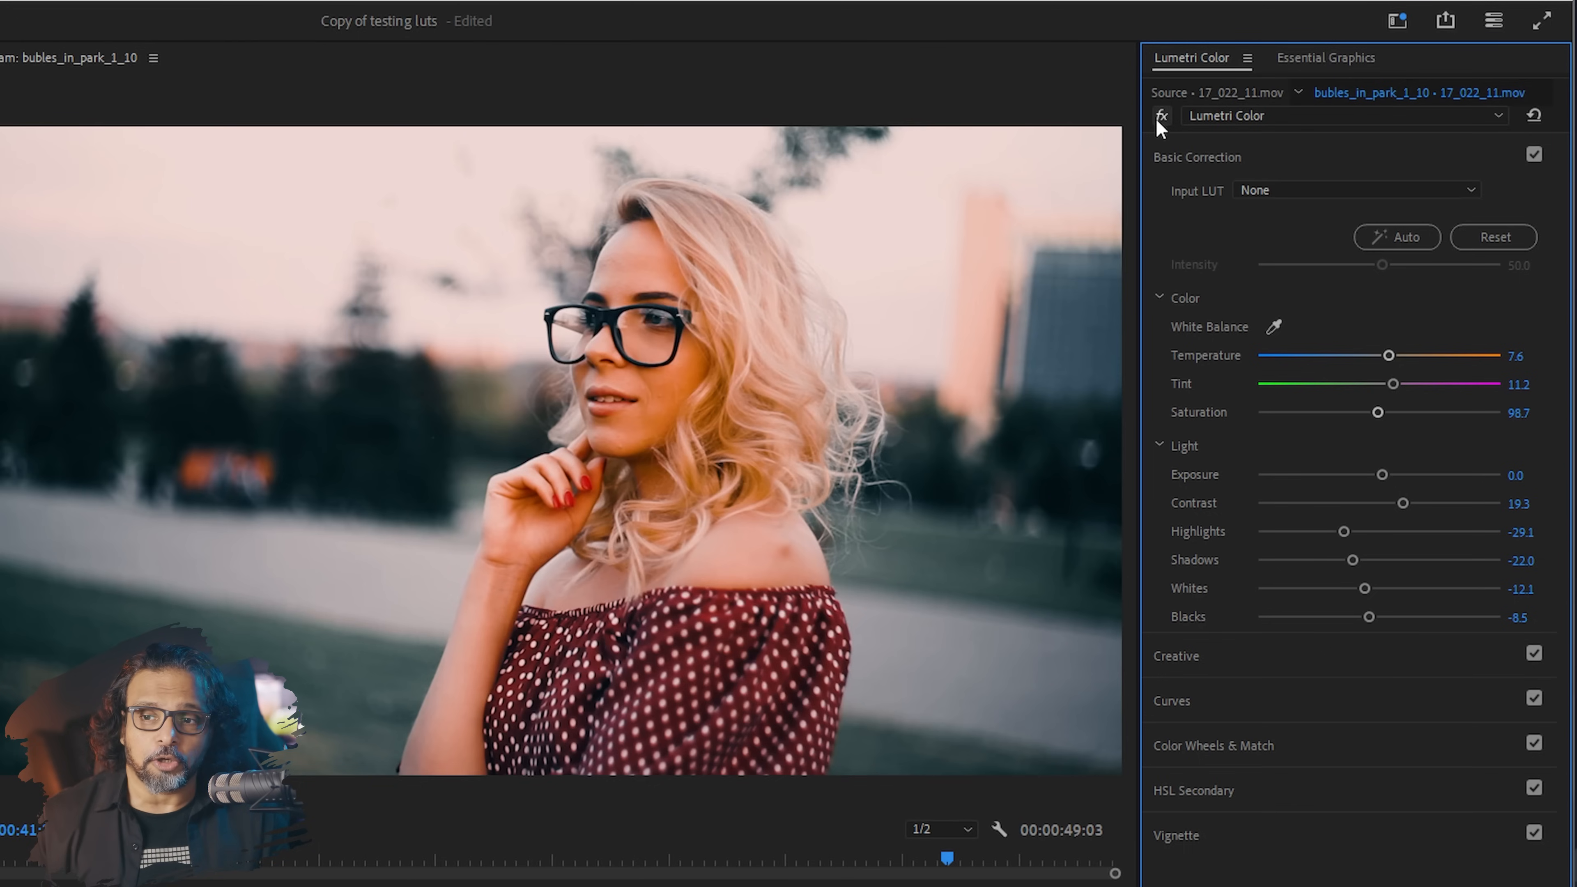
left_click(1246, 58)
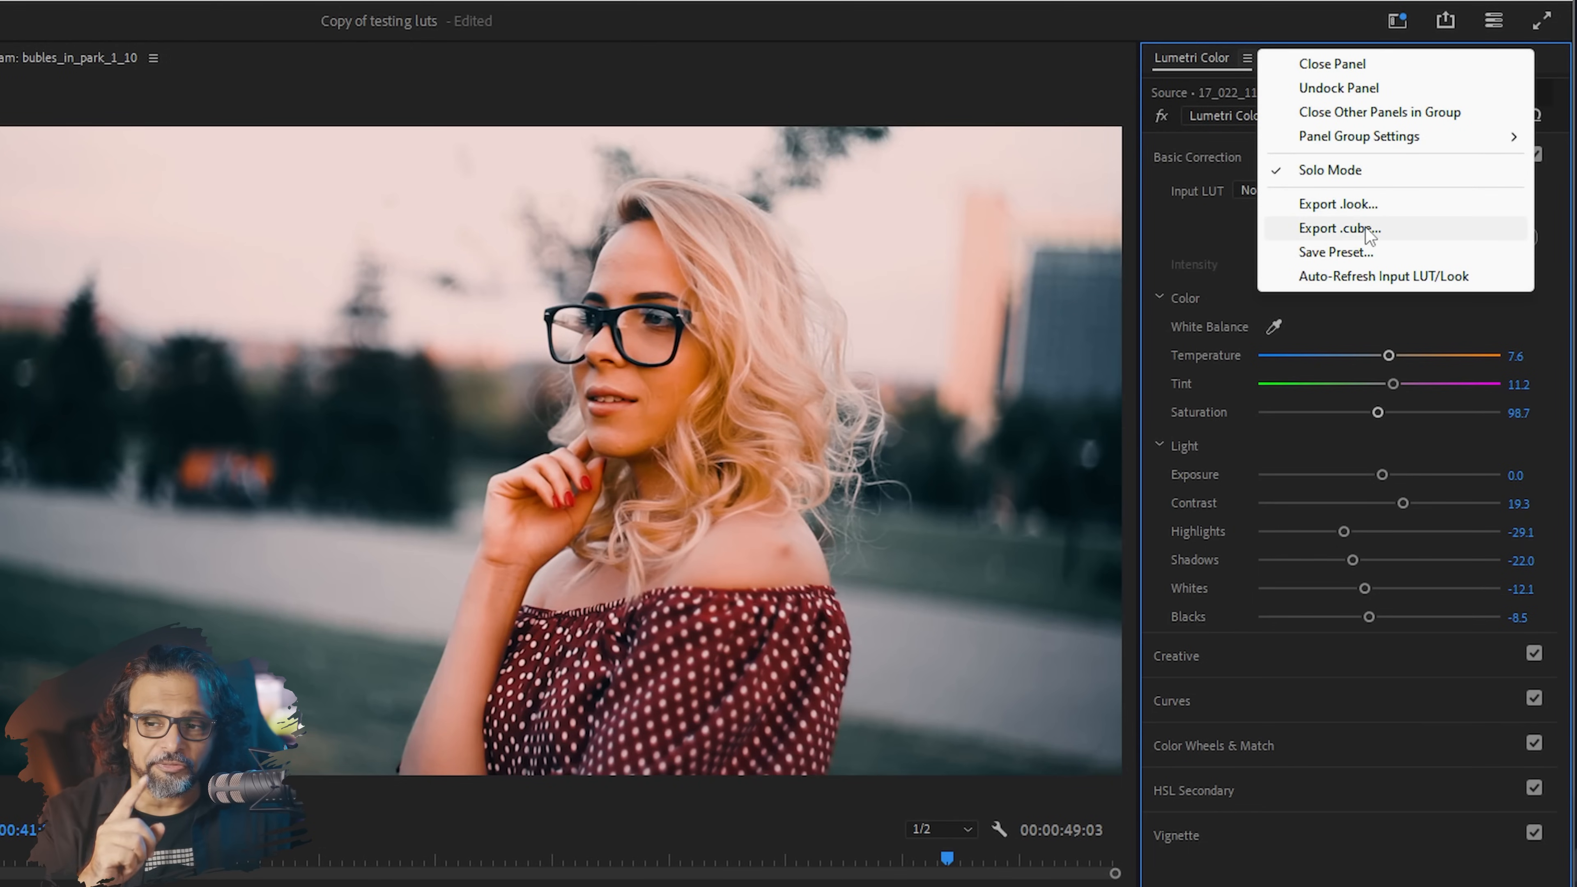
left_click(916, 12)
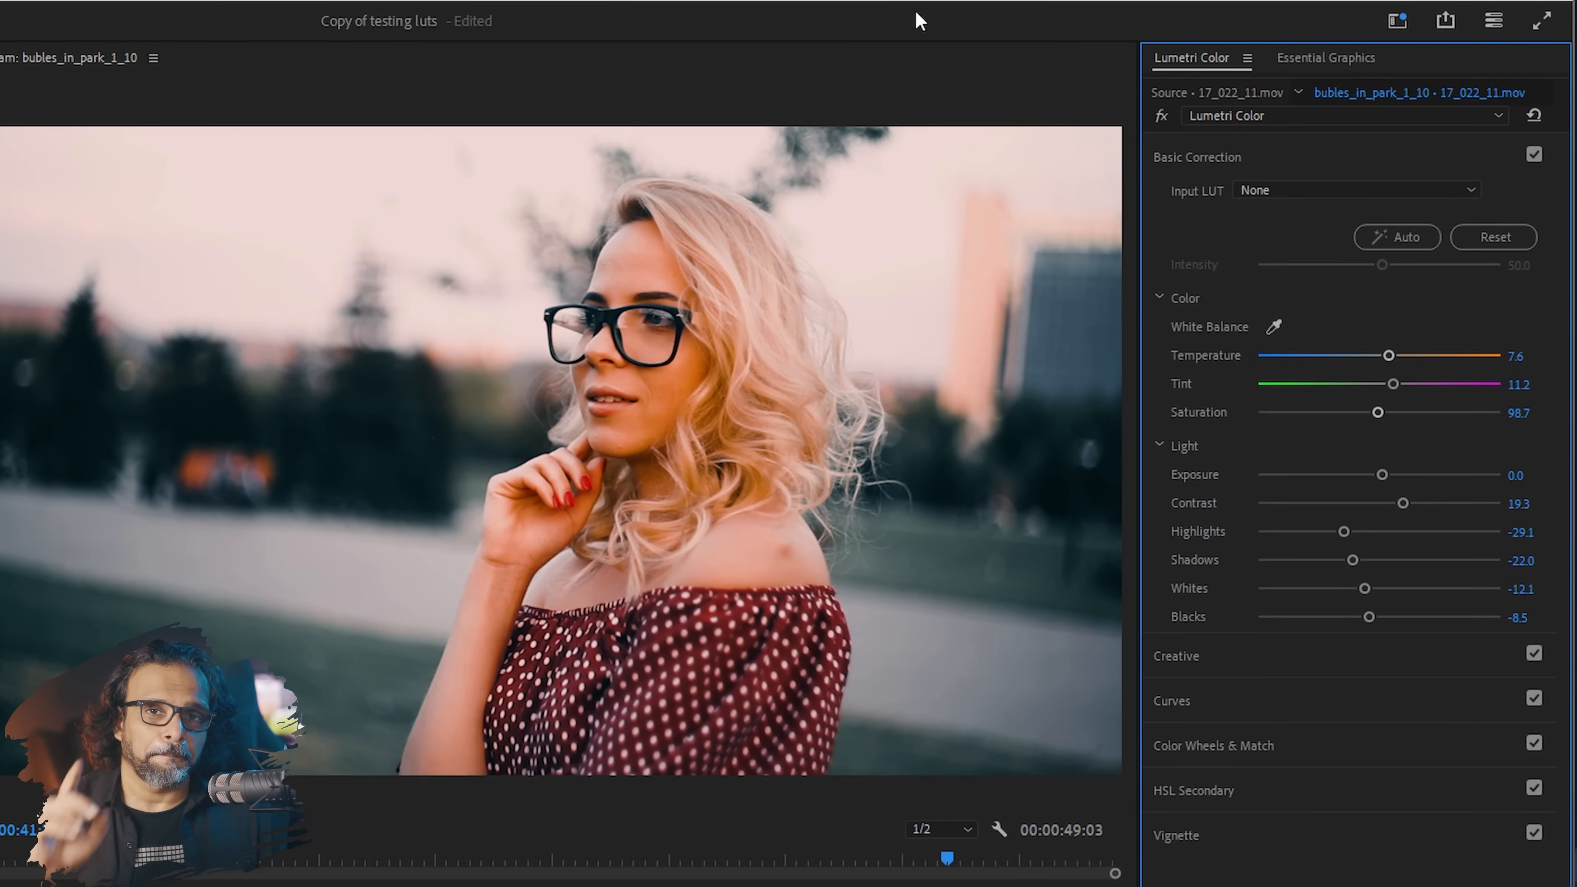